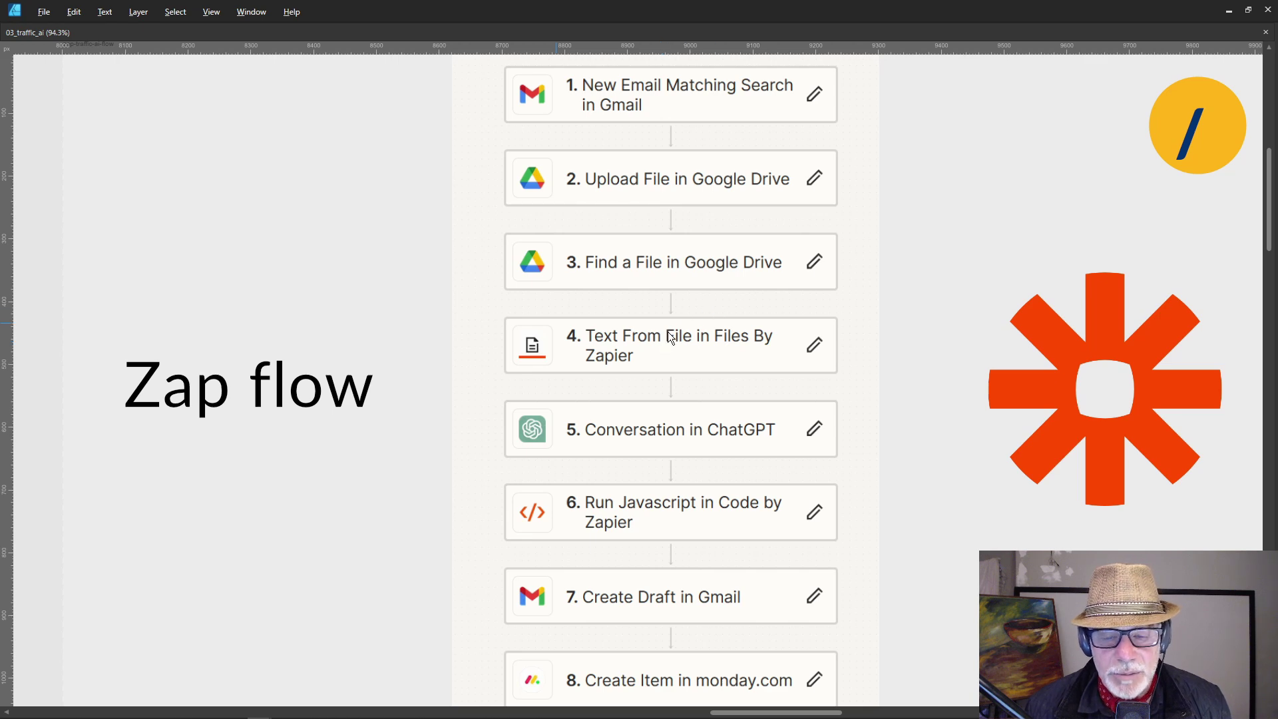
- Examine the Zap flow diagram from the Gmail email search through to creating the monday.com item
scroll(644, 339, down, 1)
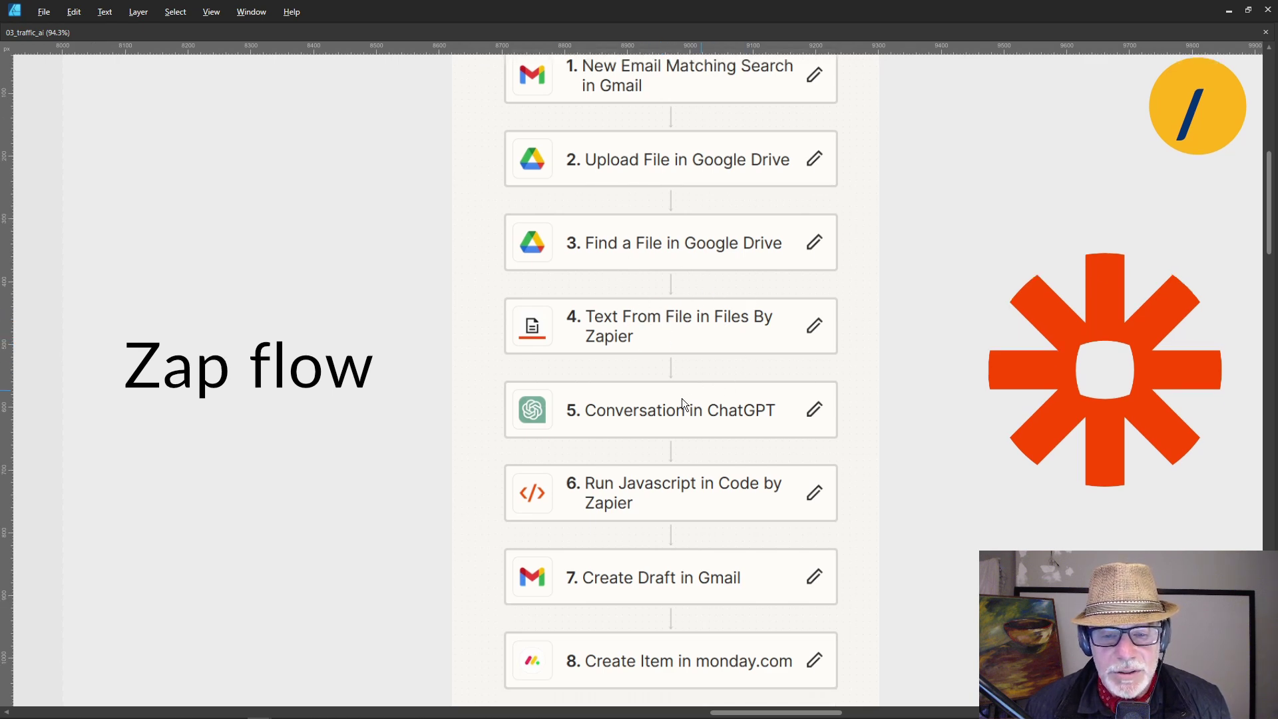
scroll(656, 409, down, 1)
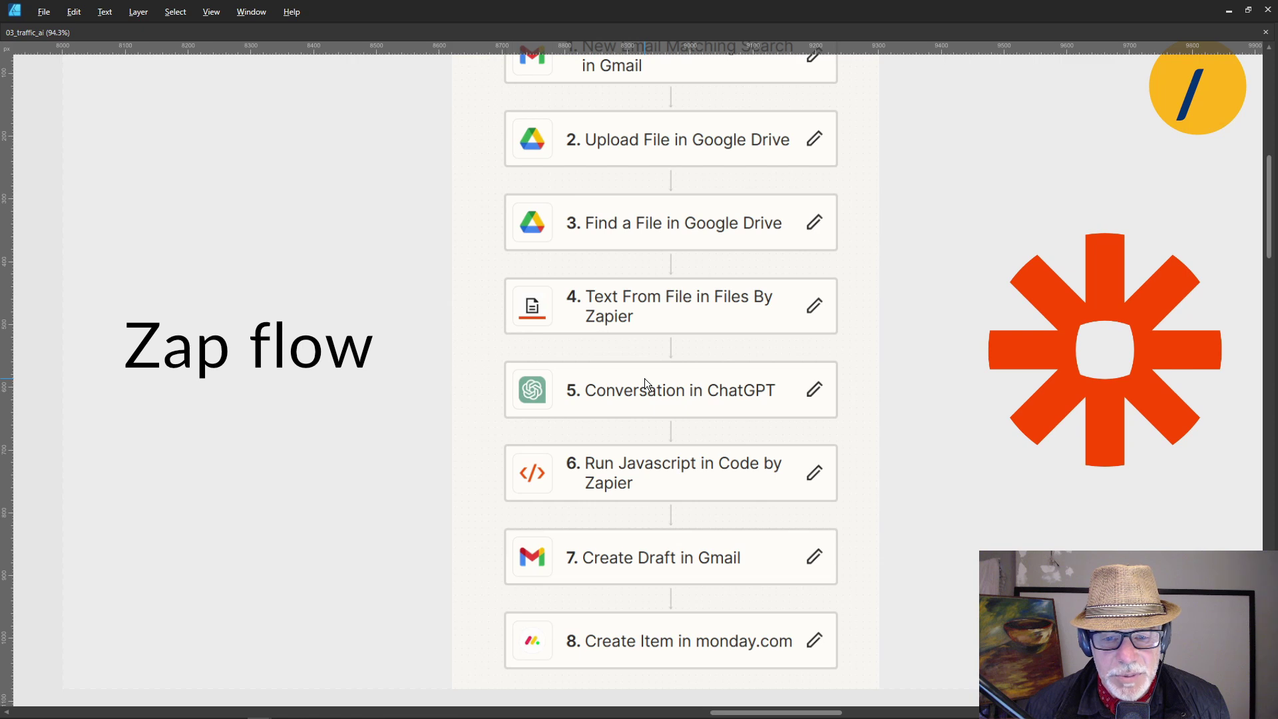
scroll(644, 379, down, 3)
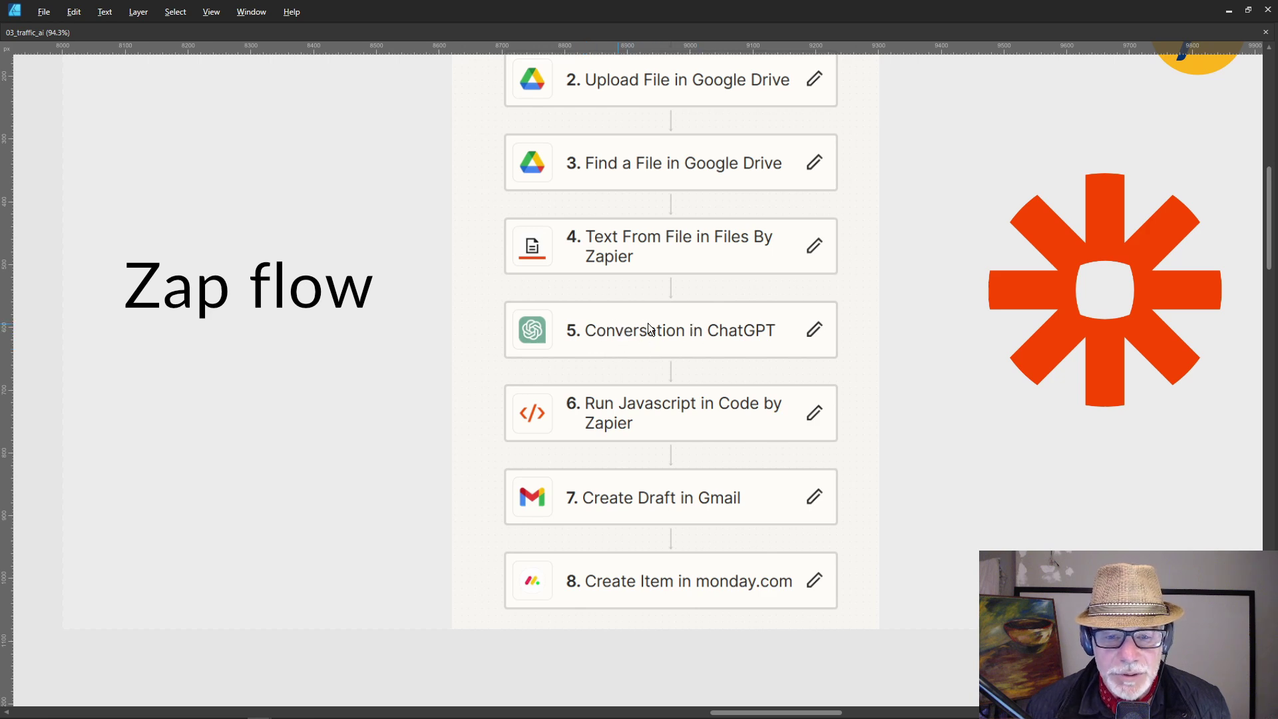
scroll(648, 397, down, 1)
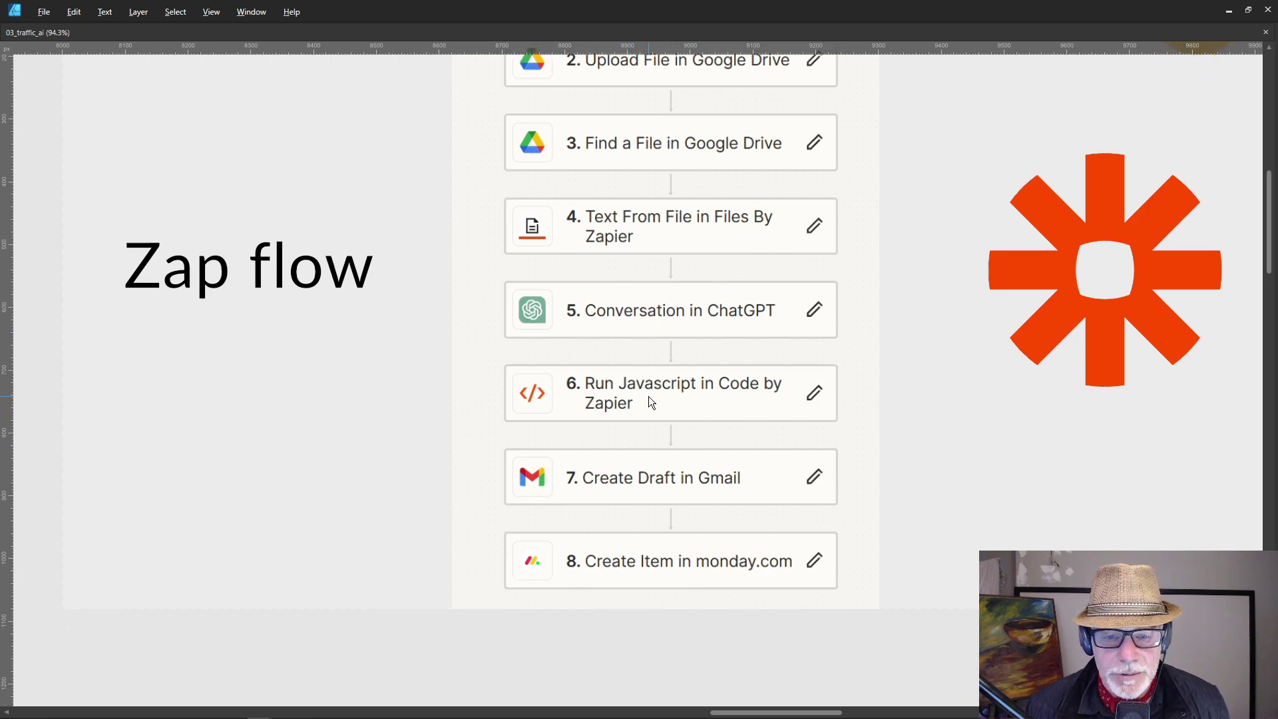
scroll(648, 388, down, 1)
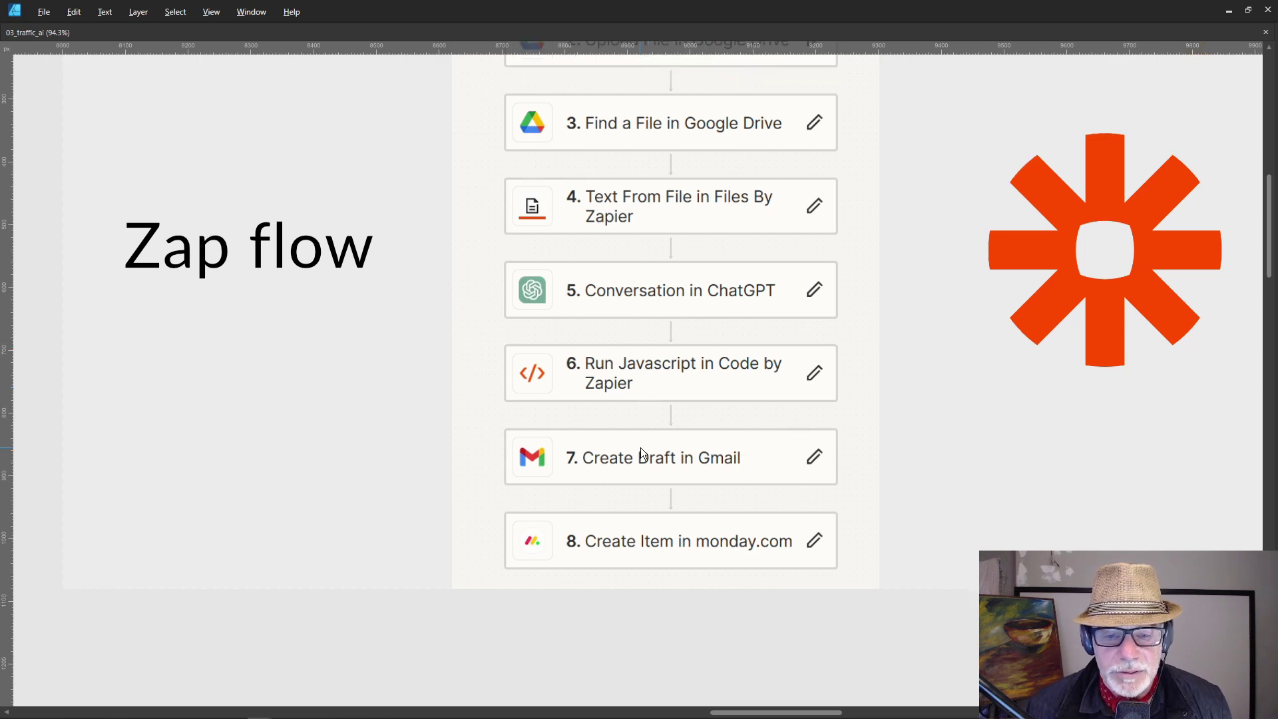
scroll(641, 447, down, 2)
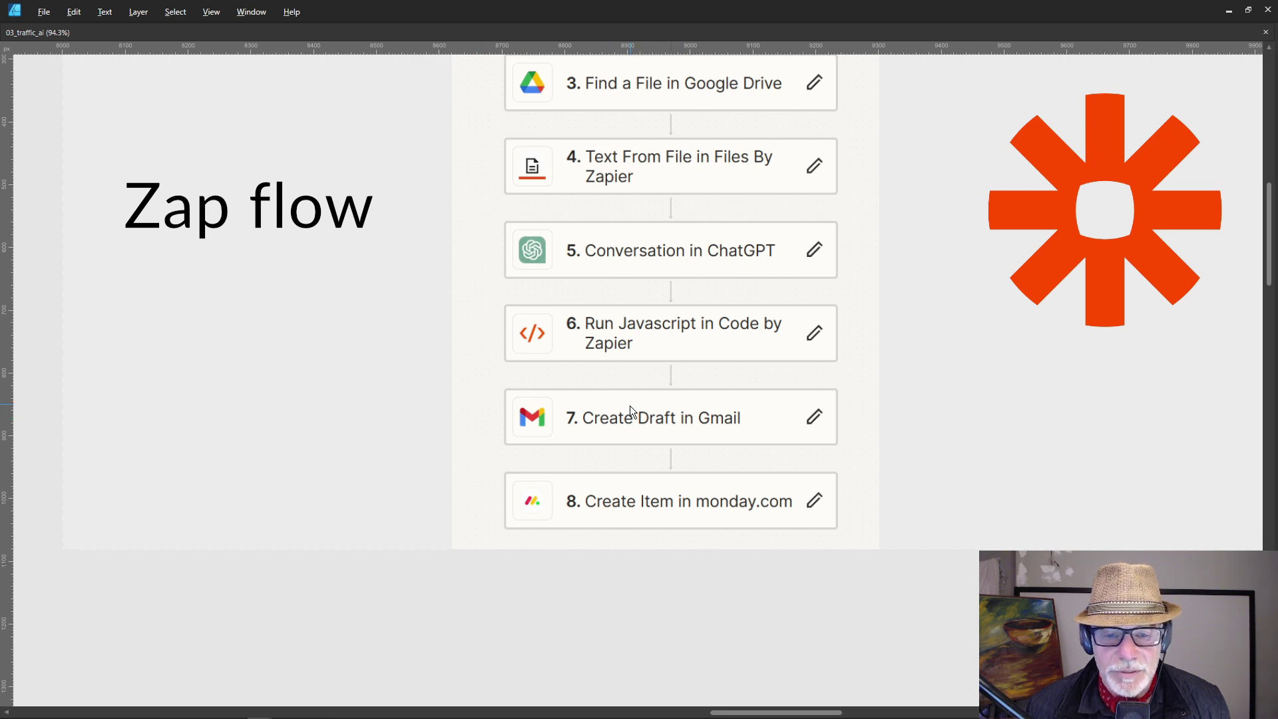
scroll(654, 410, down, 2)
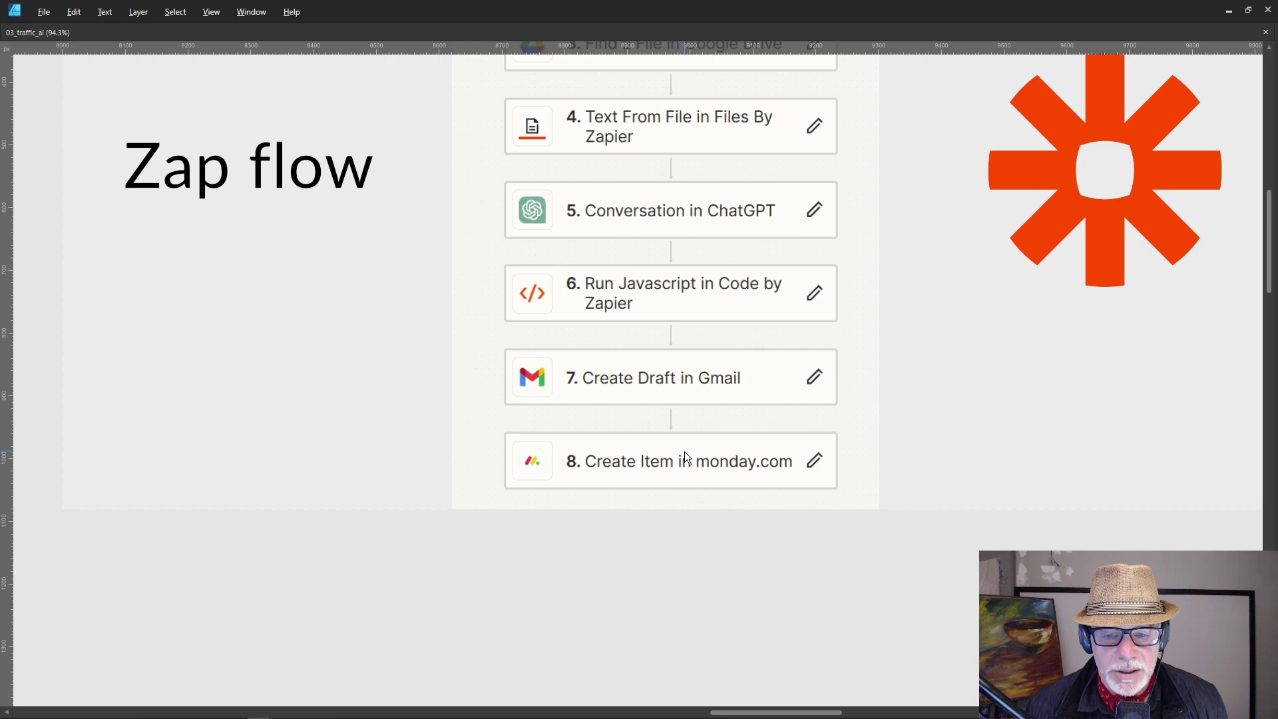
scroll(684, 453, up, 10)
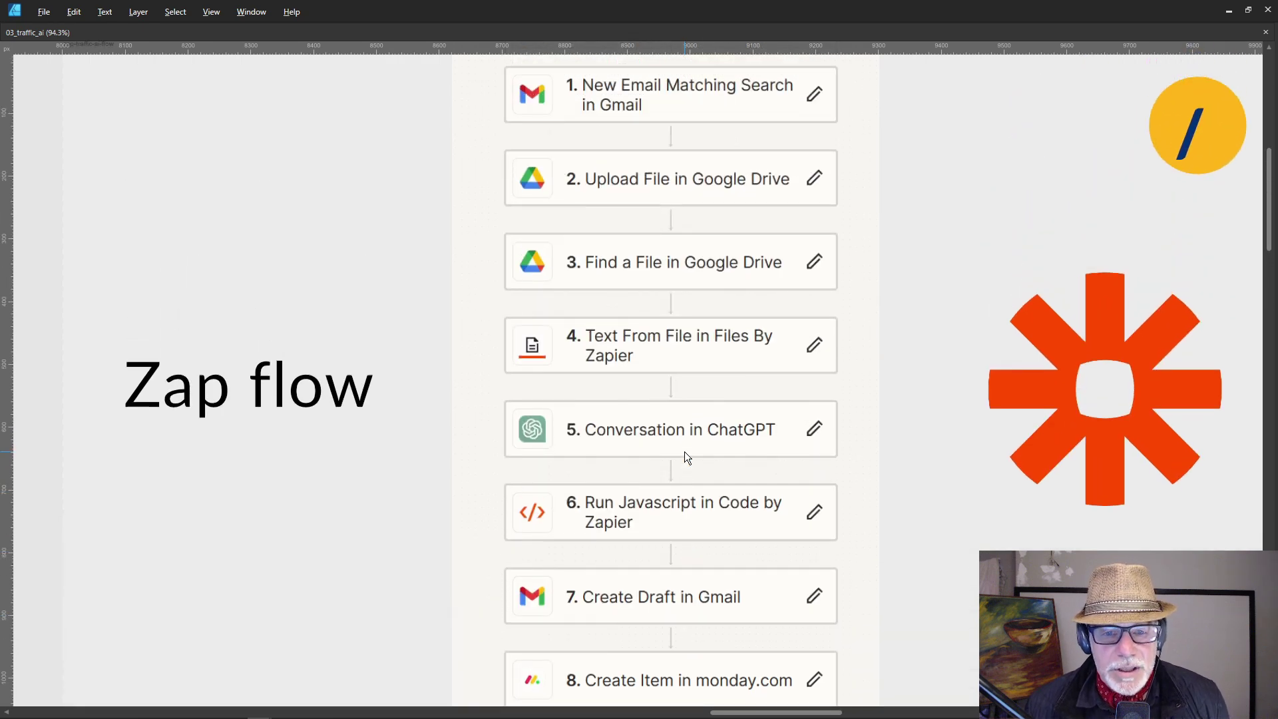
scroll(685, 452, up, 1)
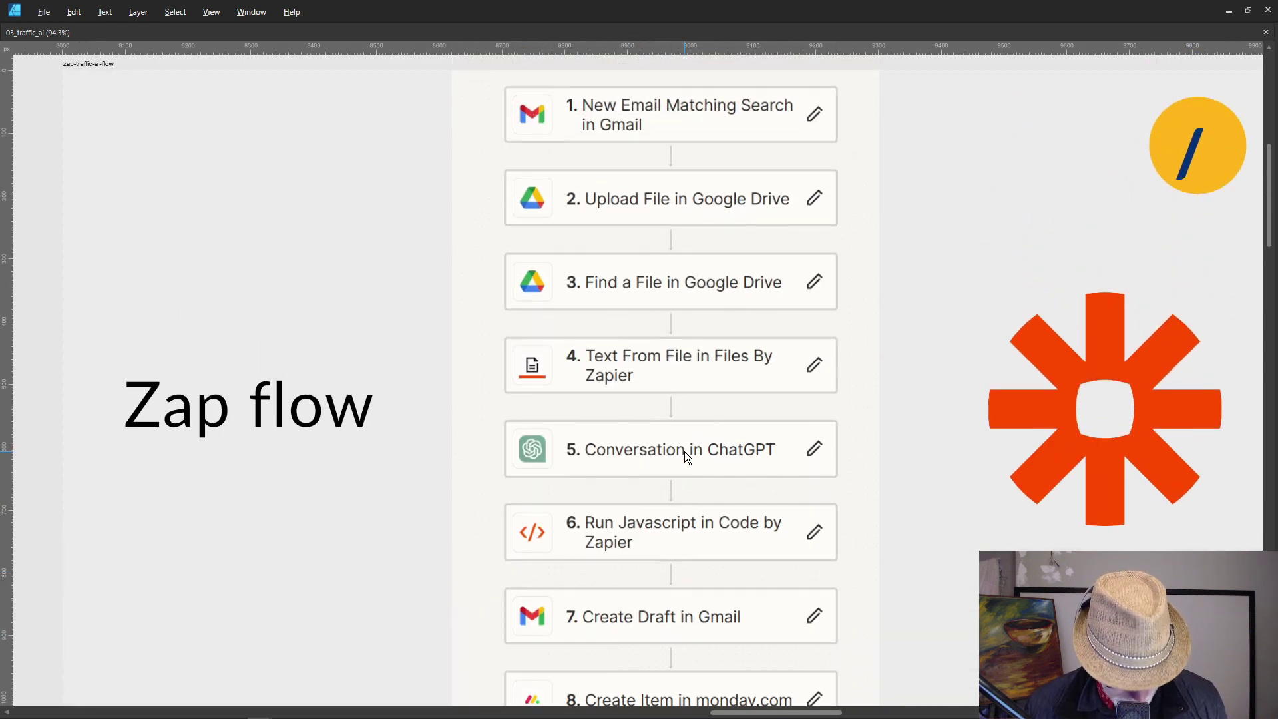
- Switch to the Word document YouTube Tutorial Test Brief Abbridged.docx and examine the Client Marketing Brief table
key(alt+Tab)
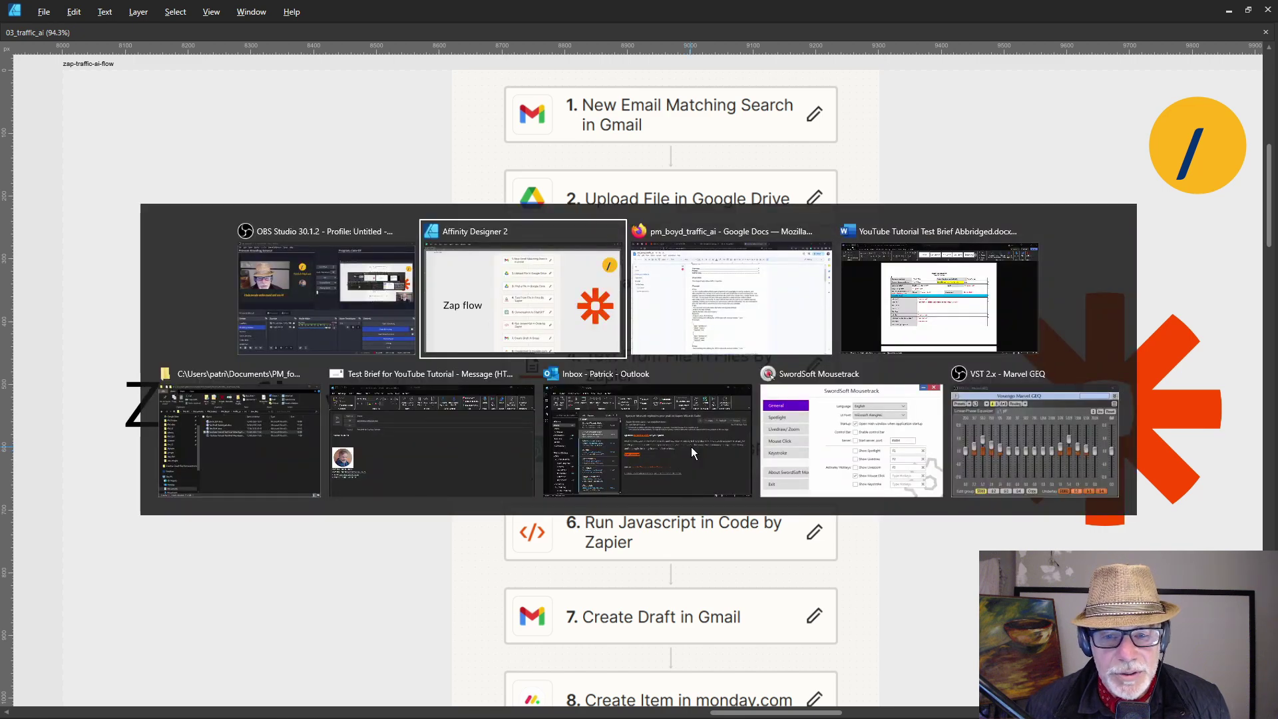
key(alt+Tab)
key(alt+Tab)
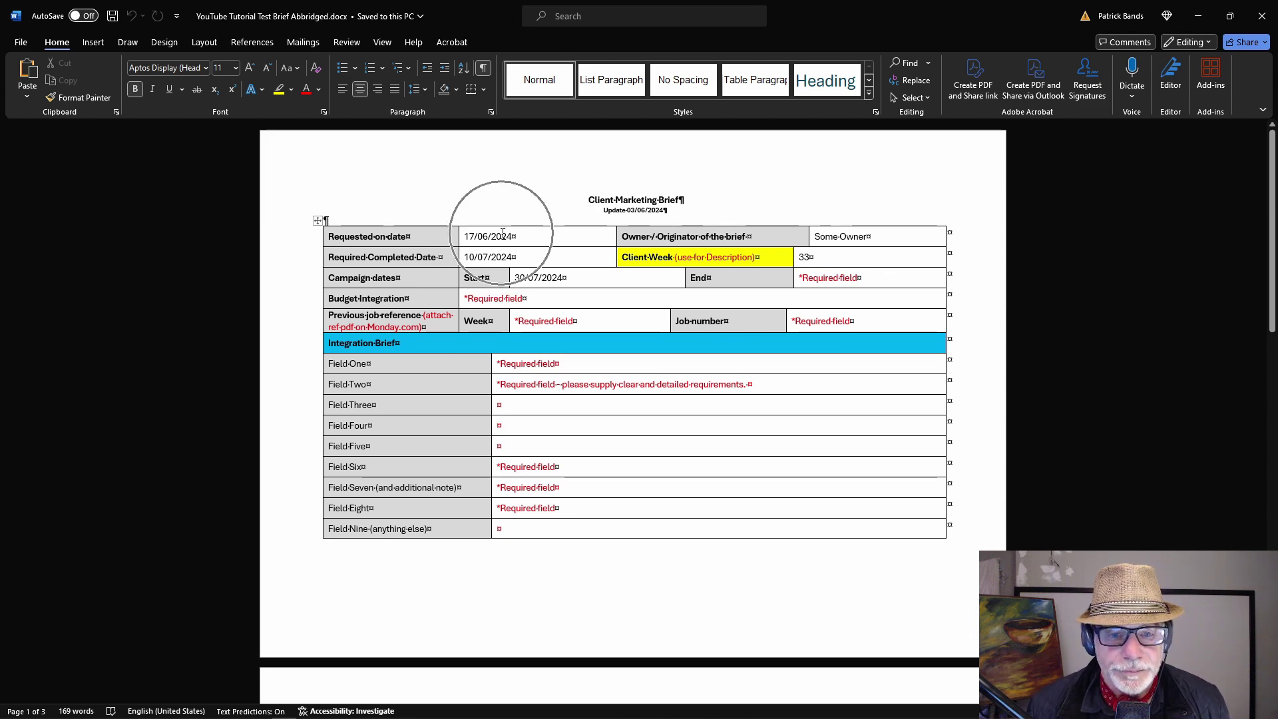
scroll(503, 233, down, 1)
scroll(501, 233, up, 2)
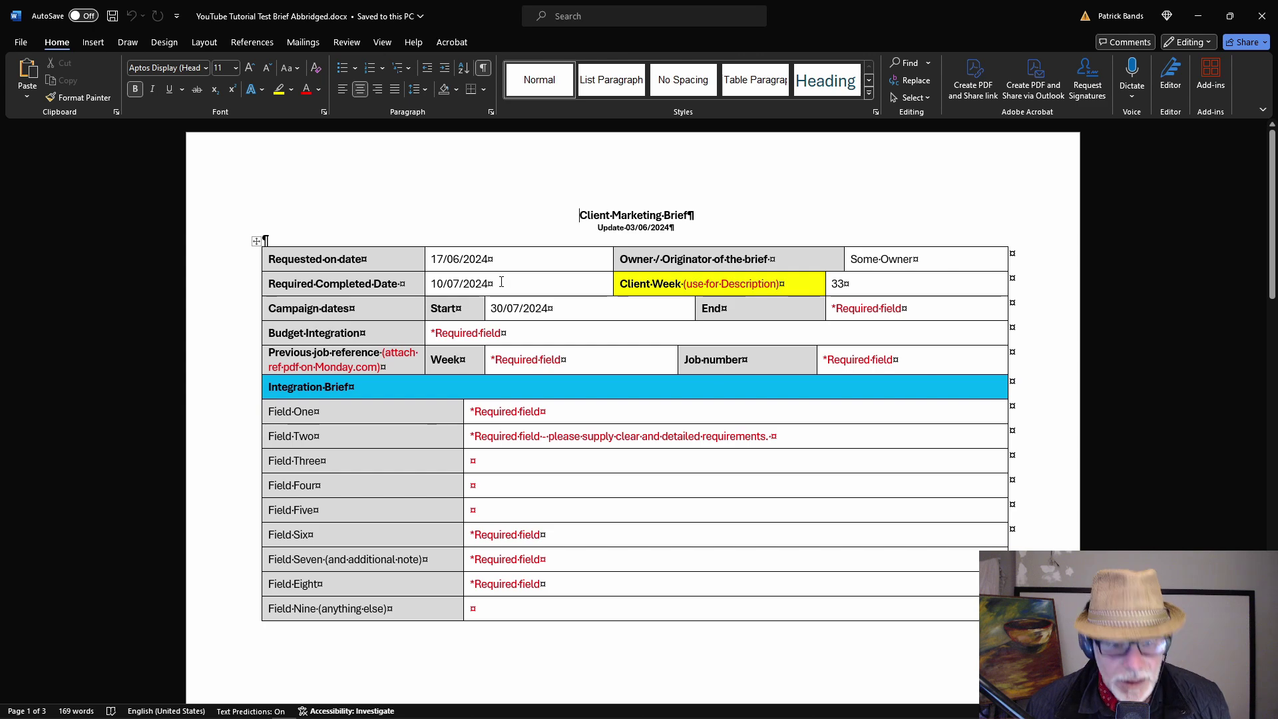
- Switch to the Outlook message Test Brief for YouTube Tutorial, attach YouTube Tutorial Test Brief Abbridged.docx and send it
key(alt+Tab)
key(Tab)
key(Tab)
key(Tab)
key(Tab)
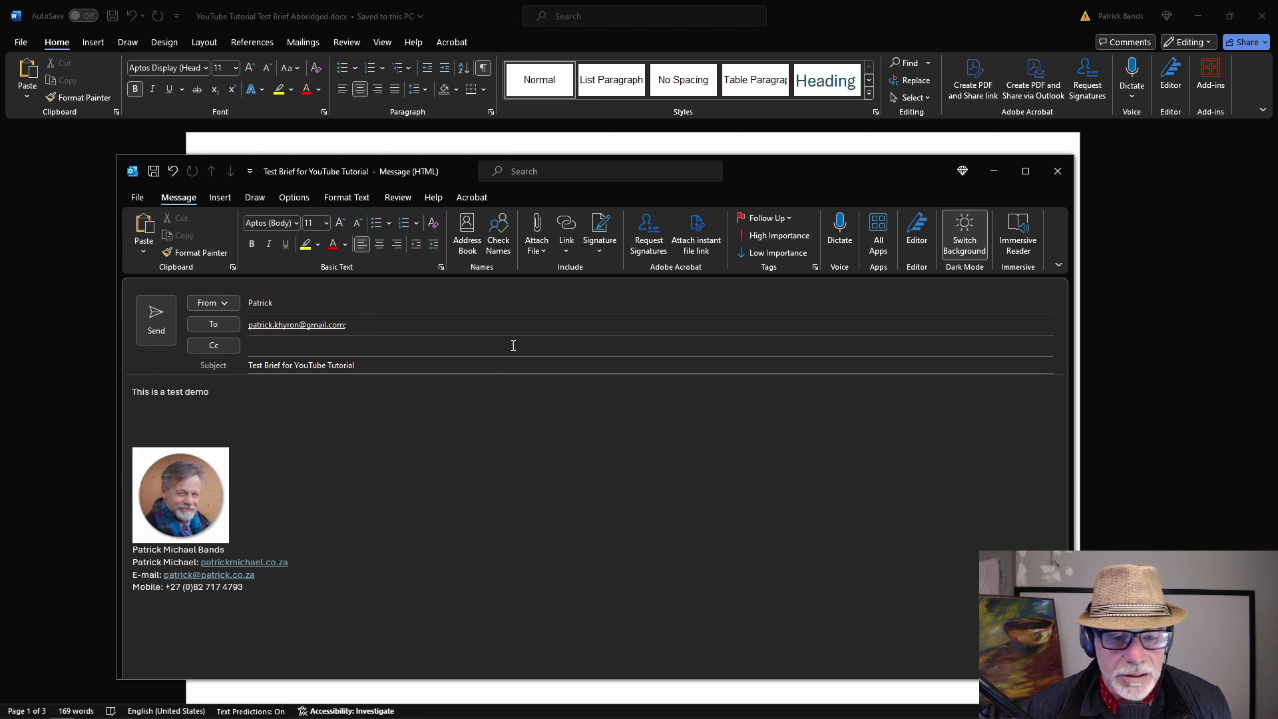
click(538, 233)
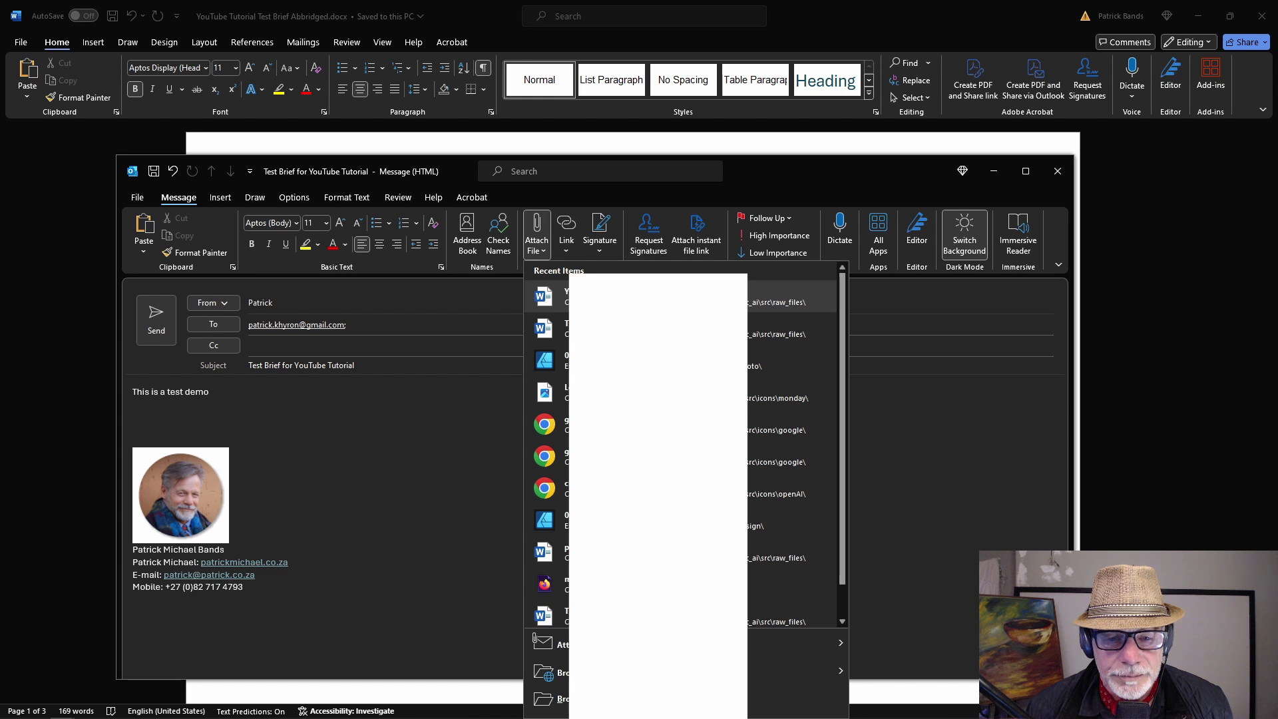
click(772, 296)
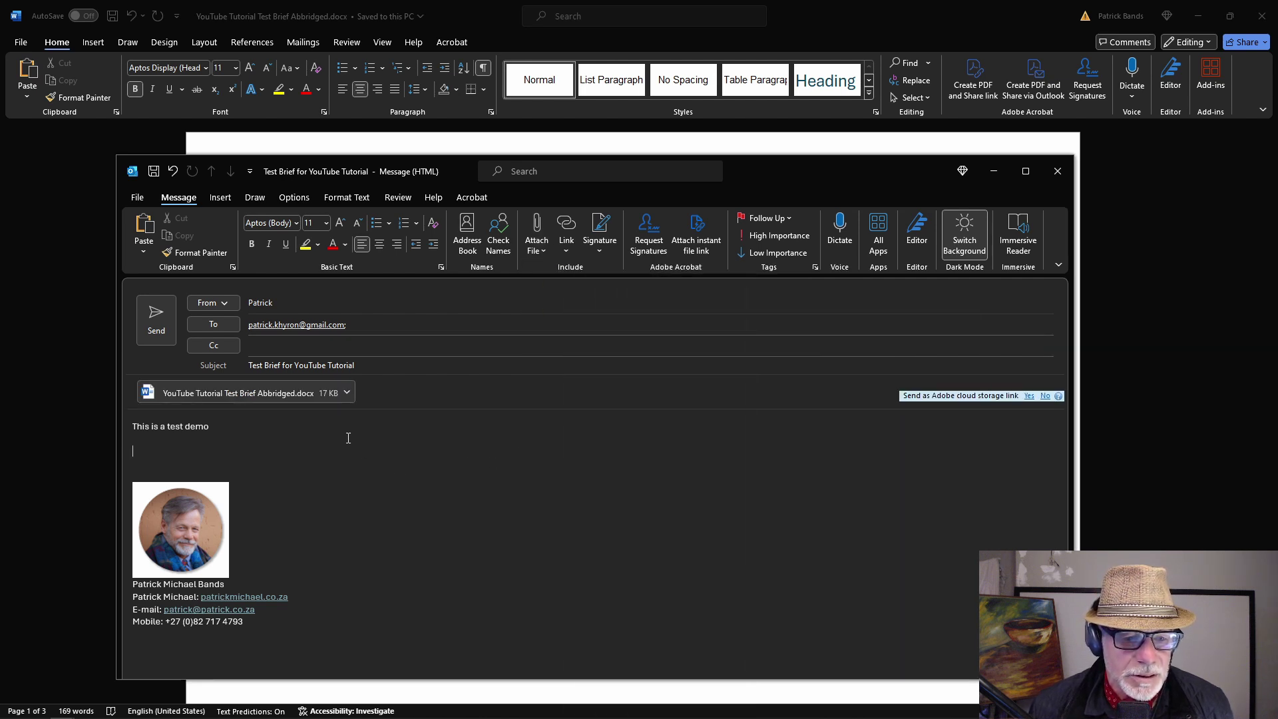
click(159, 322)
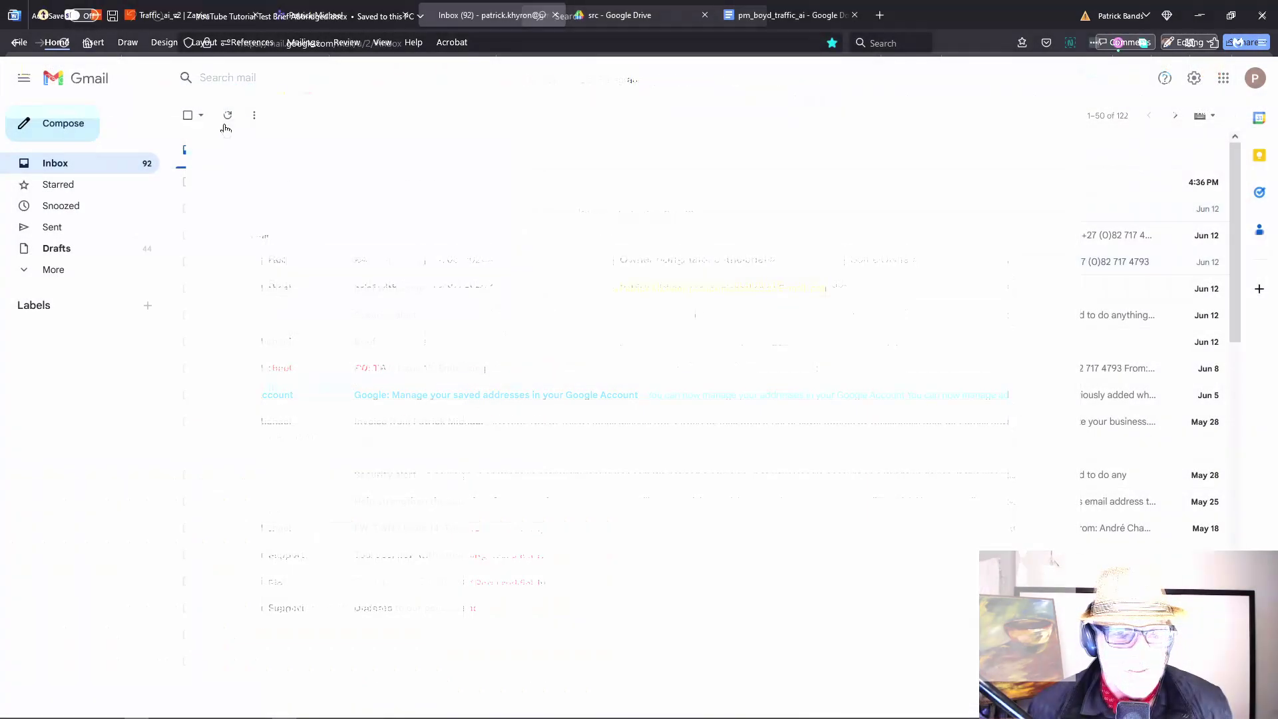
- Refresh the Gmail inbox to check for the test brief email, and return to the Zap flow diagram
click(228, 116)
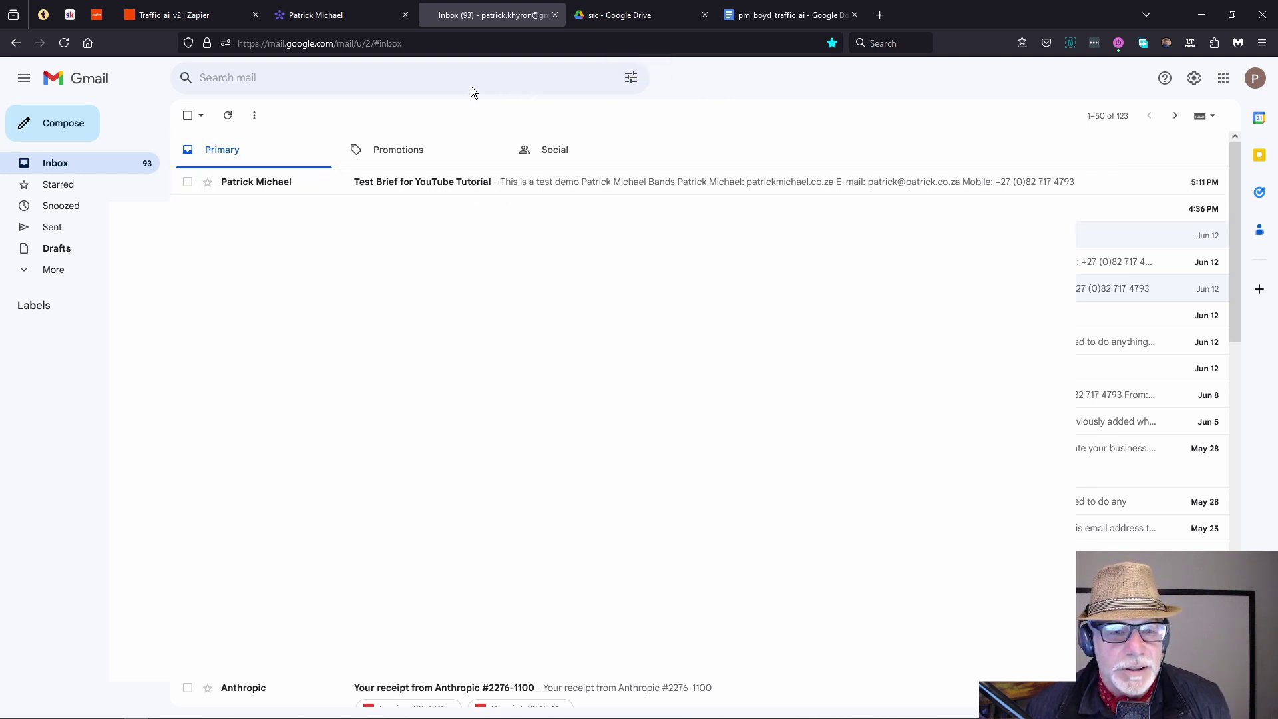
key(alt+Tab)
key(alt+Tab)
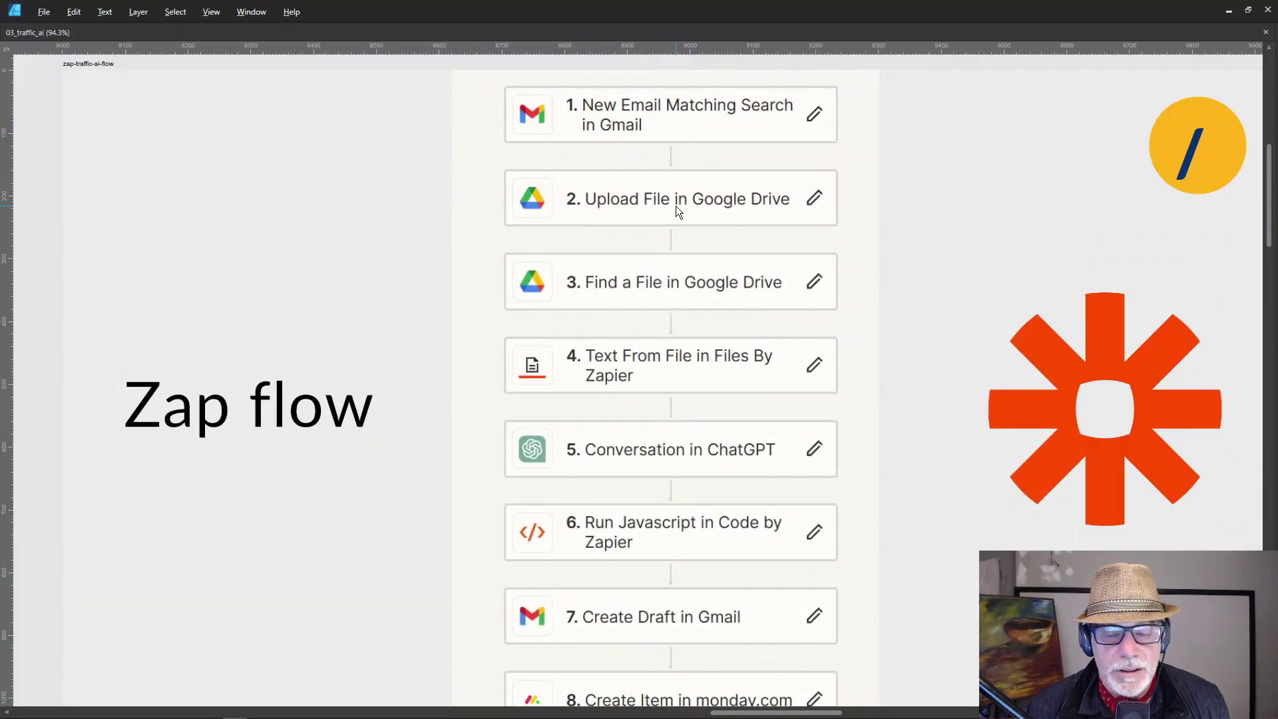
- Check the raw_uploads folder in Google Drive for the brief, and reload the monday.com board to check its tasks
key(alt+Tab)
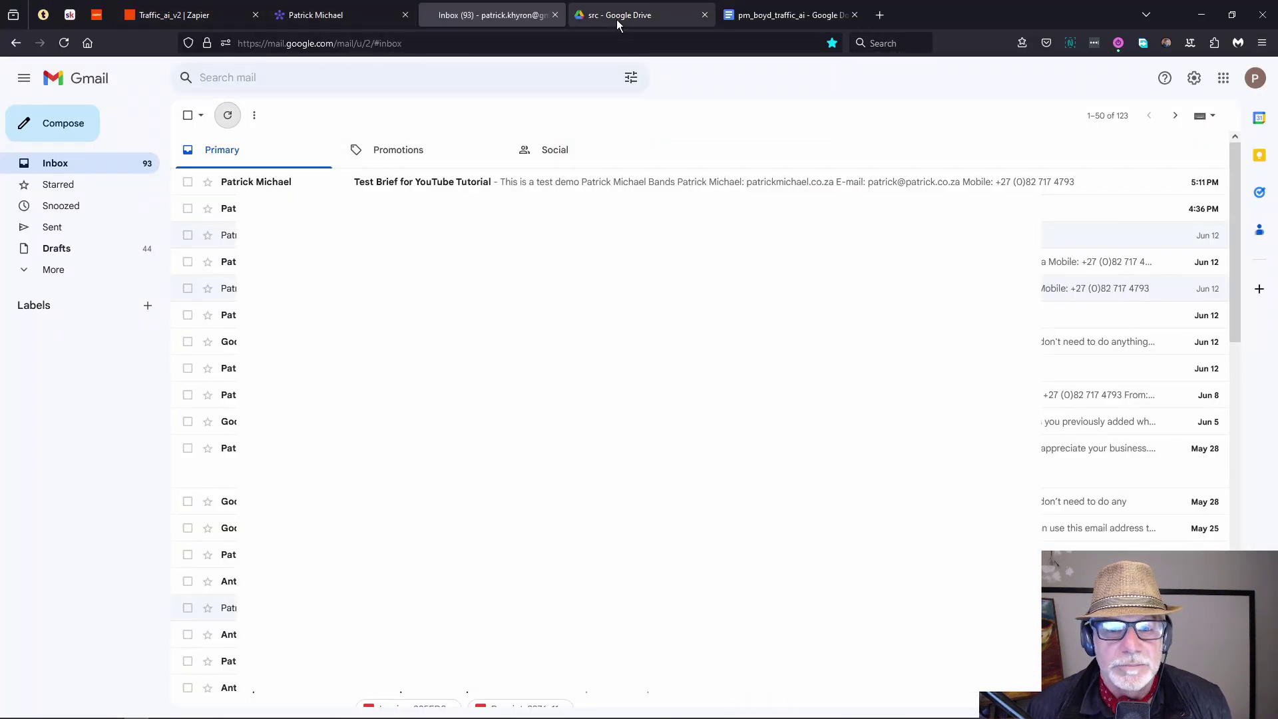
click(647, 22)
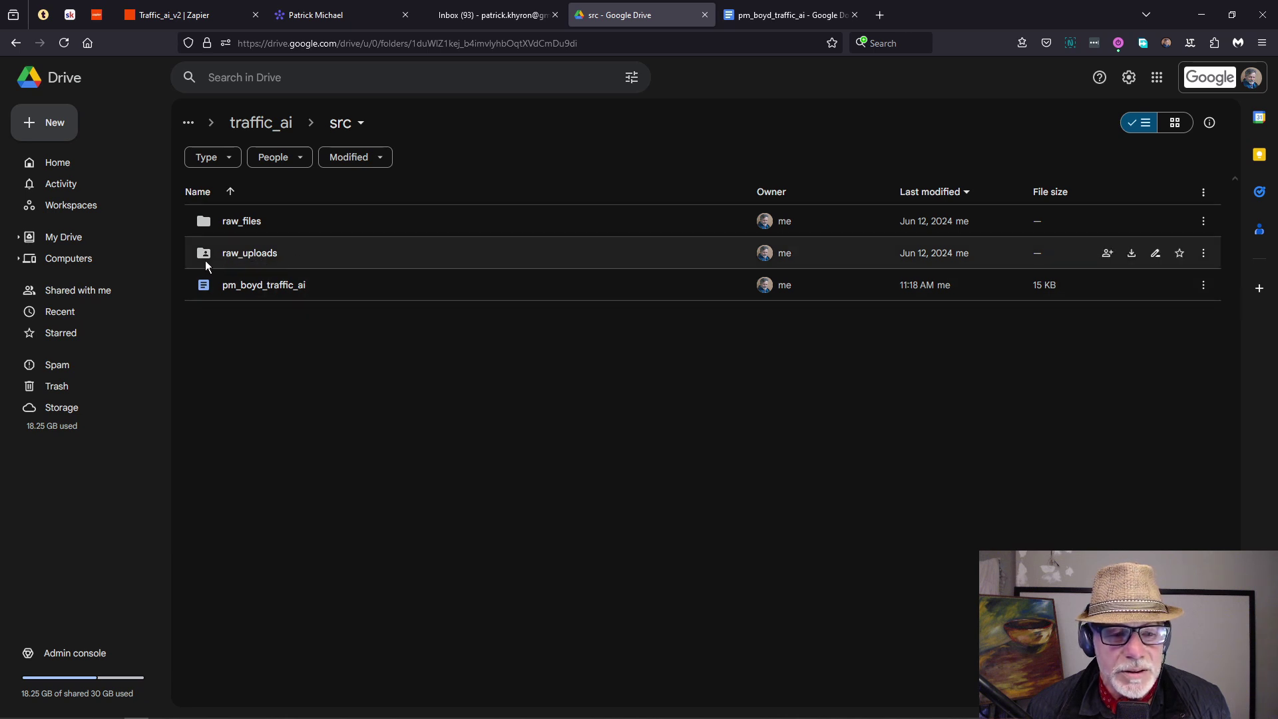
double_click(250, 258)
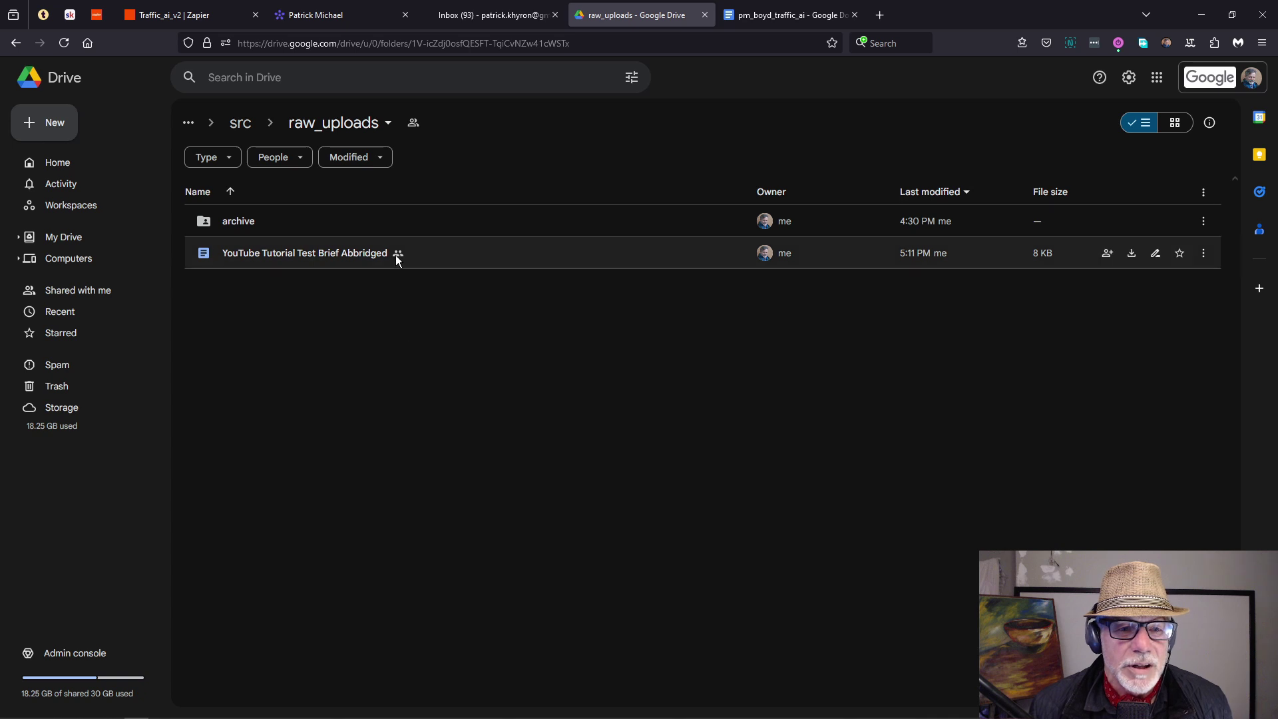
click(332, 23)
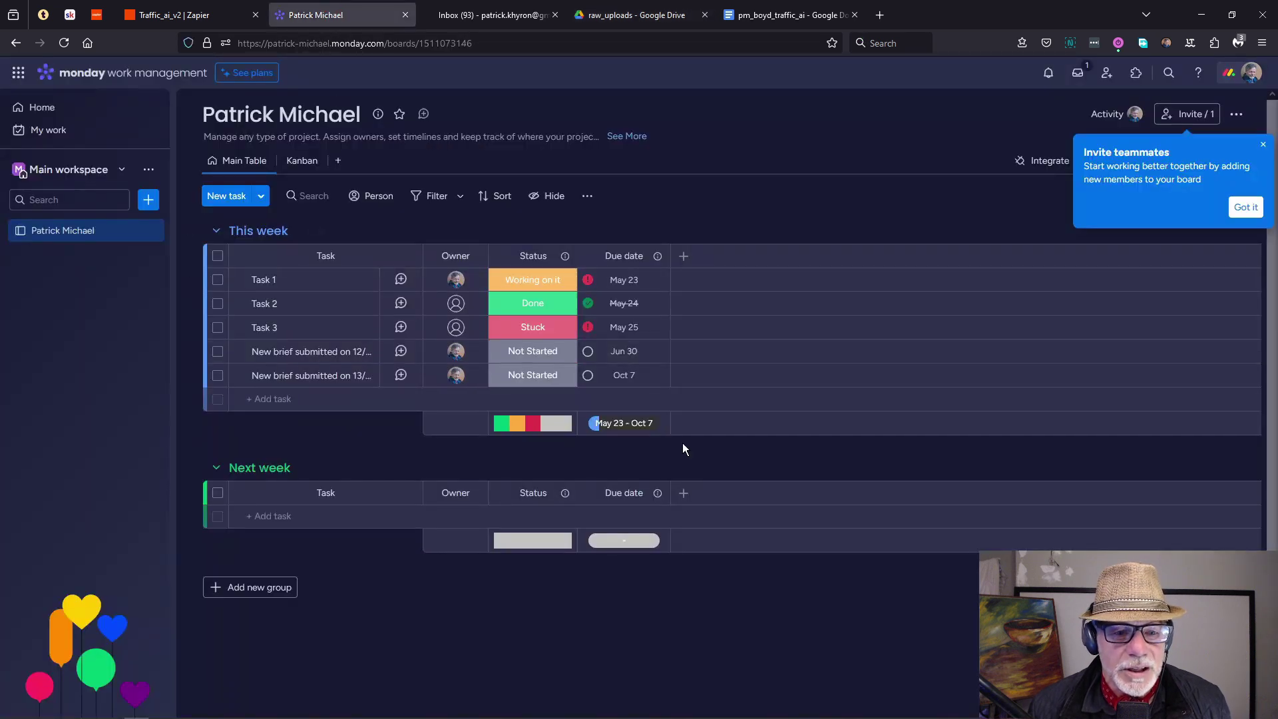
click(65, 48)
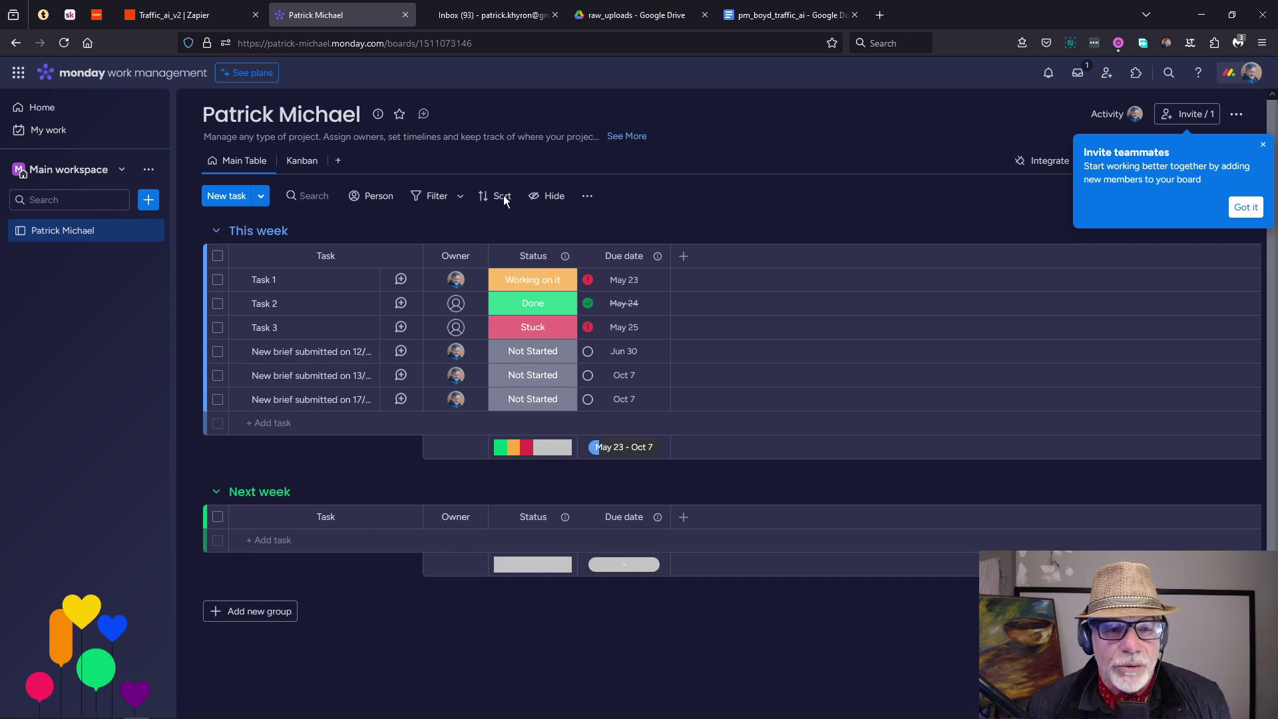
- Switch to the Traffic_ai_v2 Zap in Zapier and open it for editing
click(200, 15)
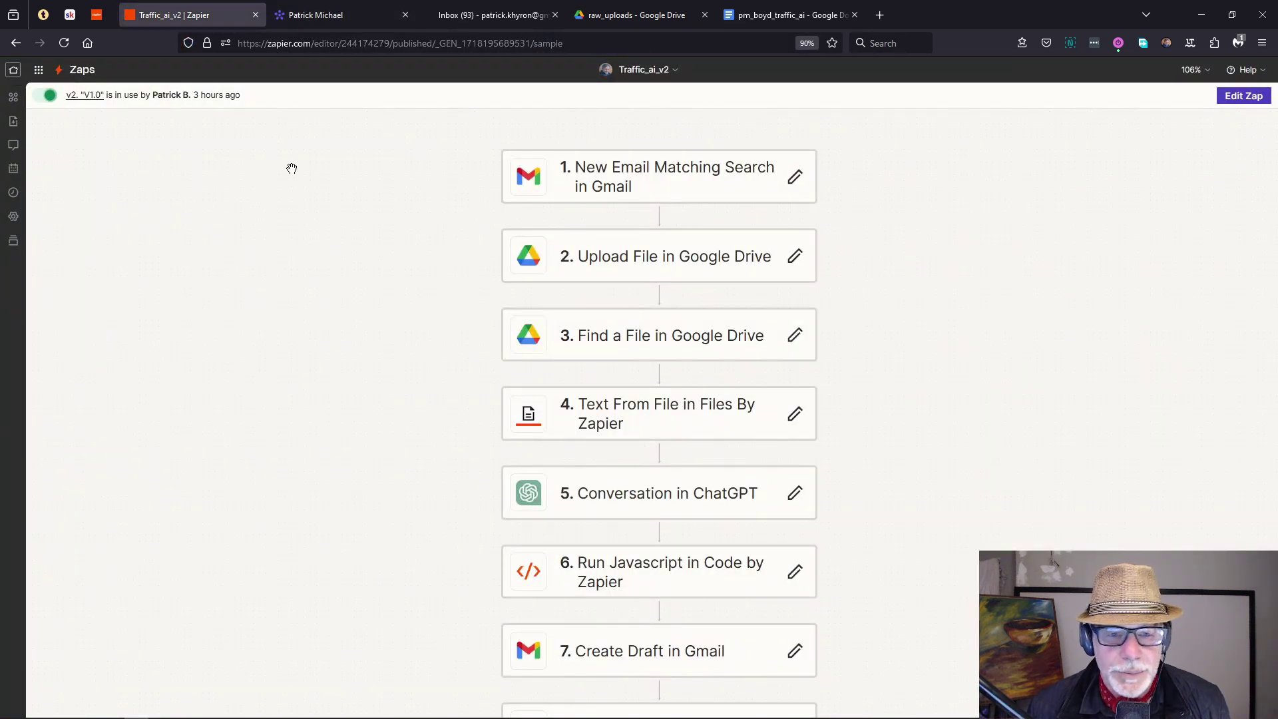
scroll(736, 229, down, 3)
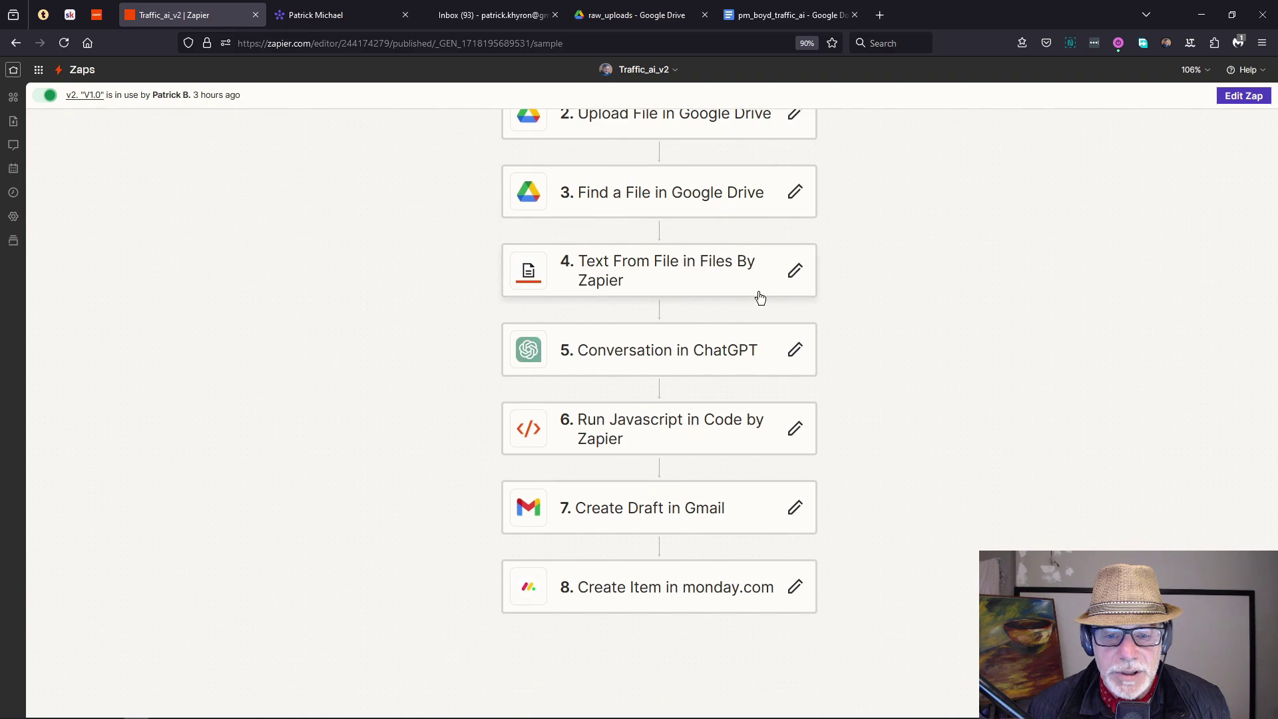
scroll(759, 291, up, 4)
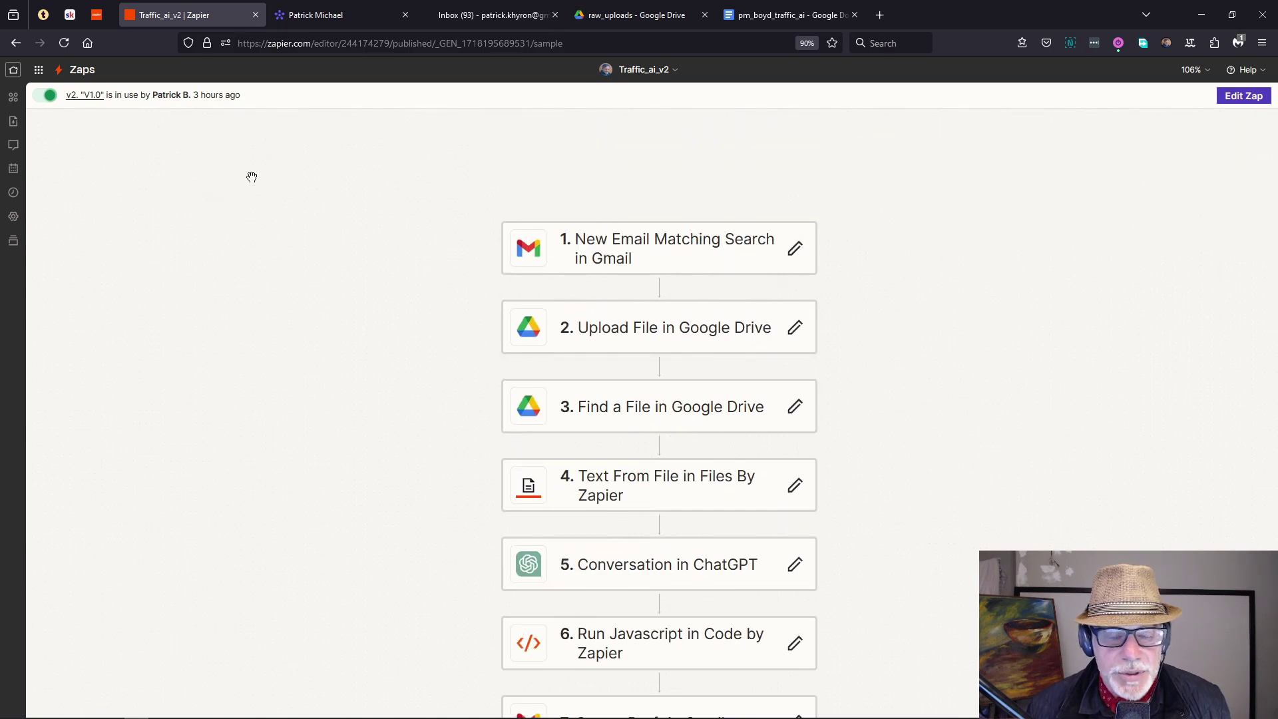
scroll(249, 177, down, 2)
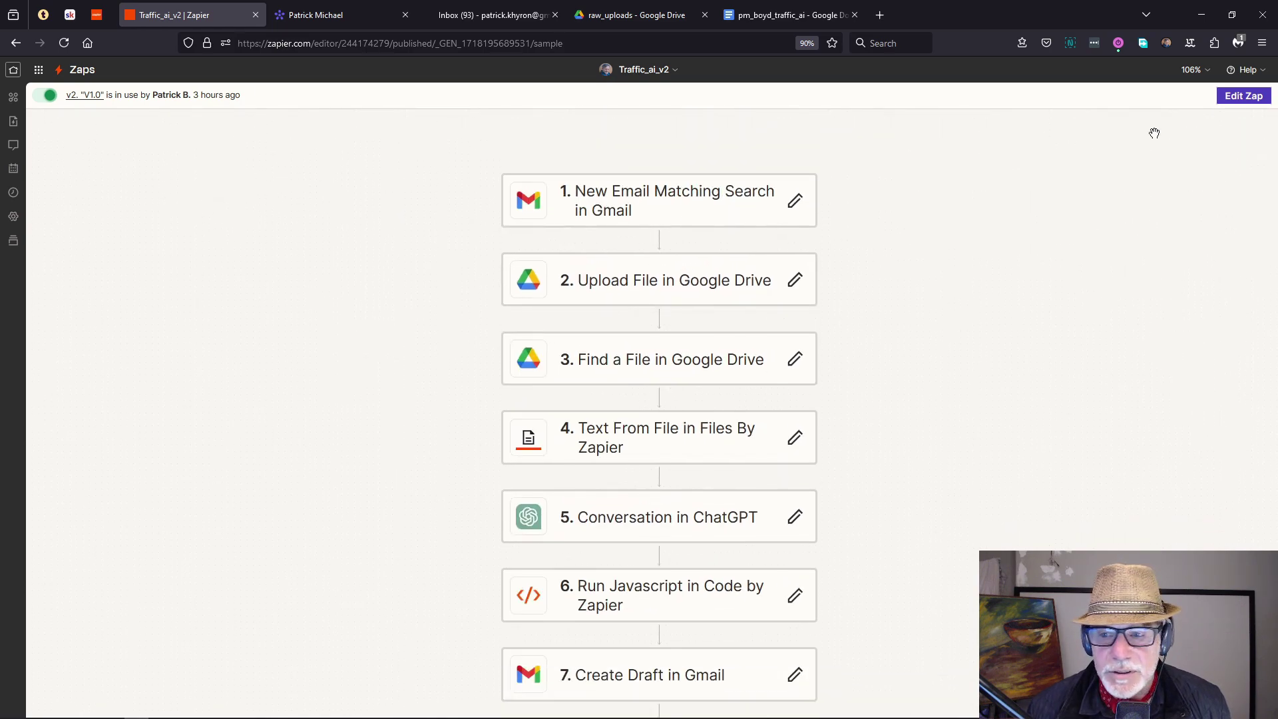
click(1242, 106)
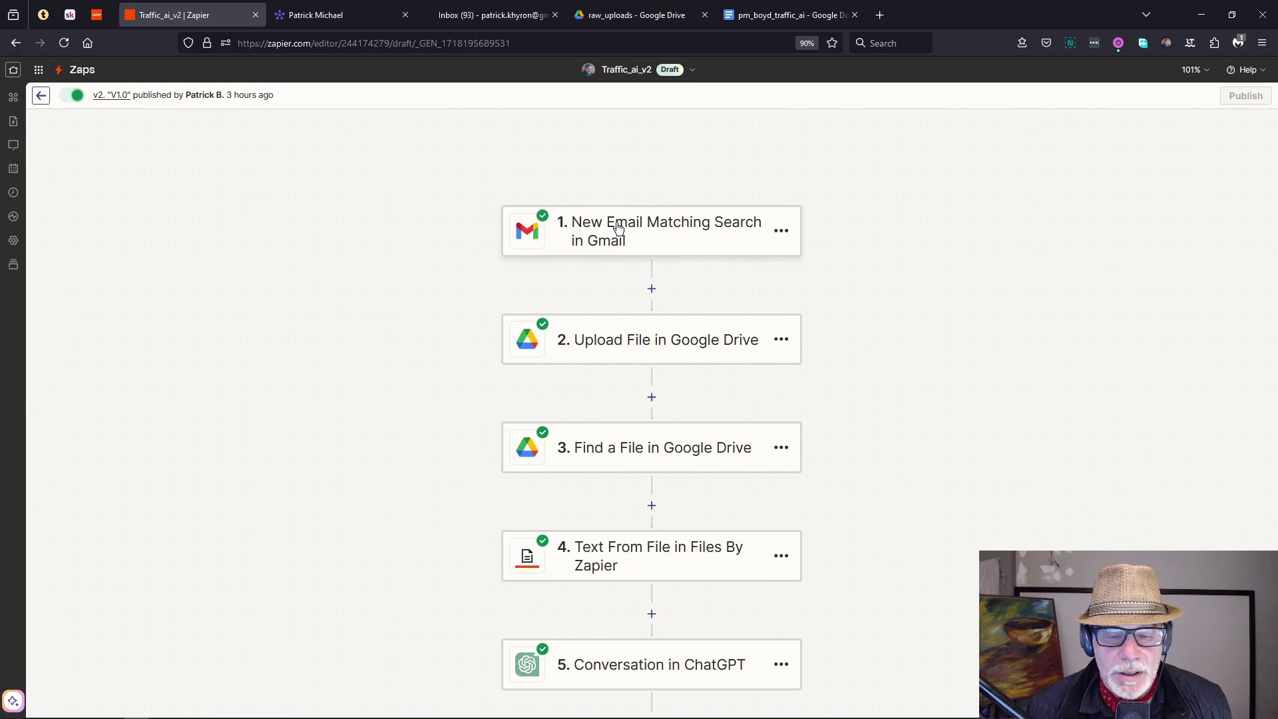
- Review the event, account and trigger search string of the New Email Matching Search step, comparing it with the Gmail inbox
click(618, 228)
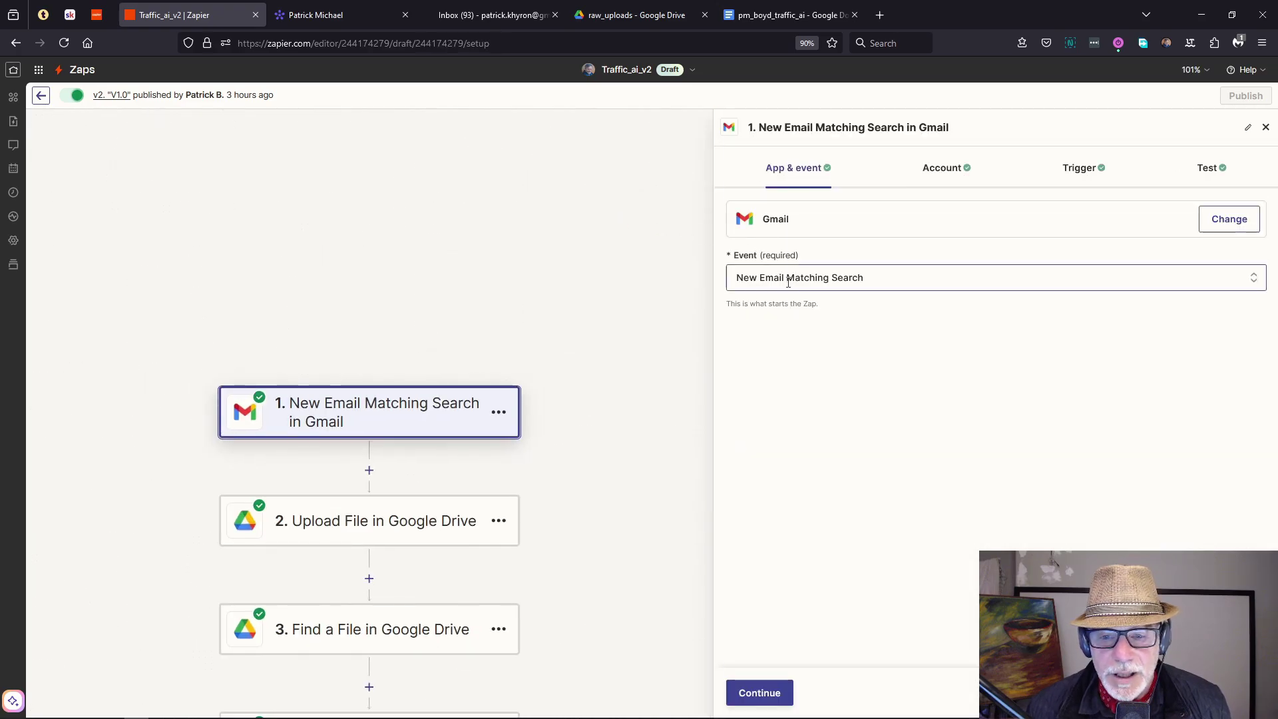
click(753, 279)
click(777, 392)
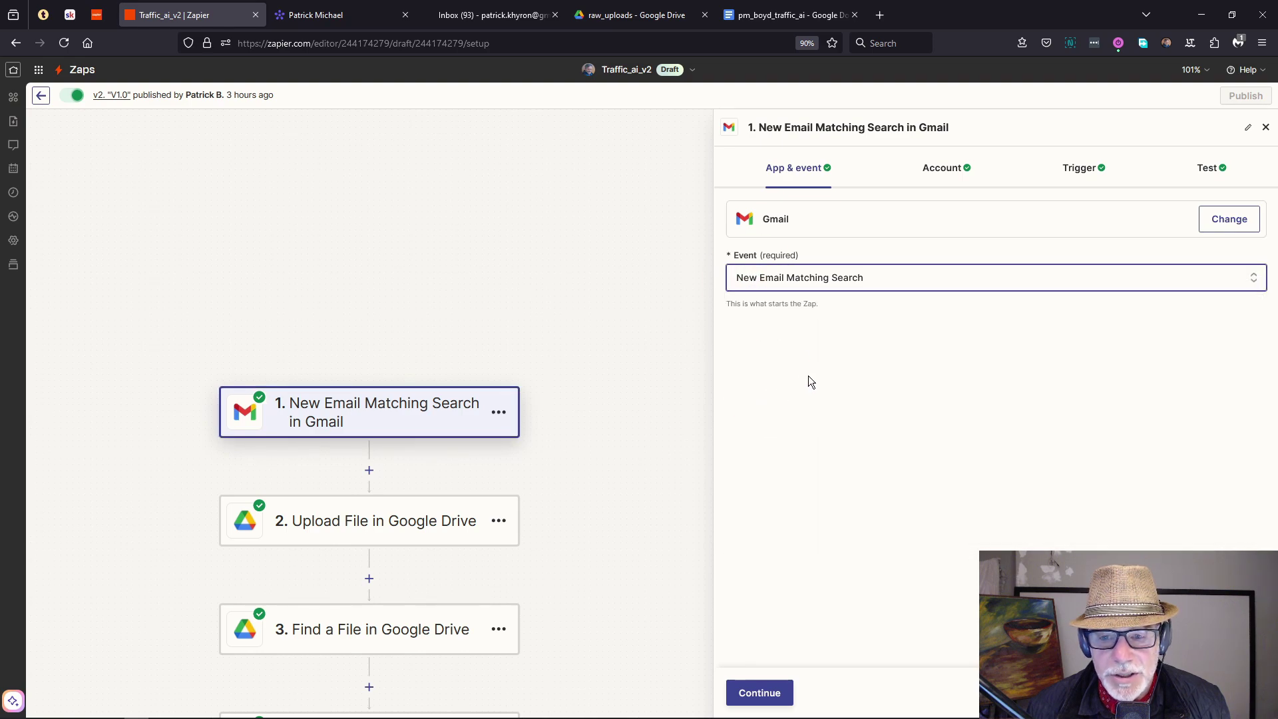
click(935, 172)
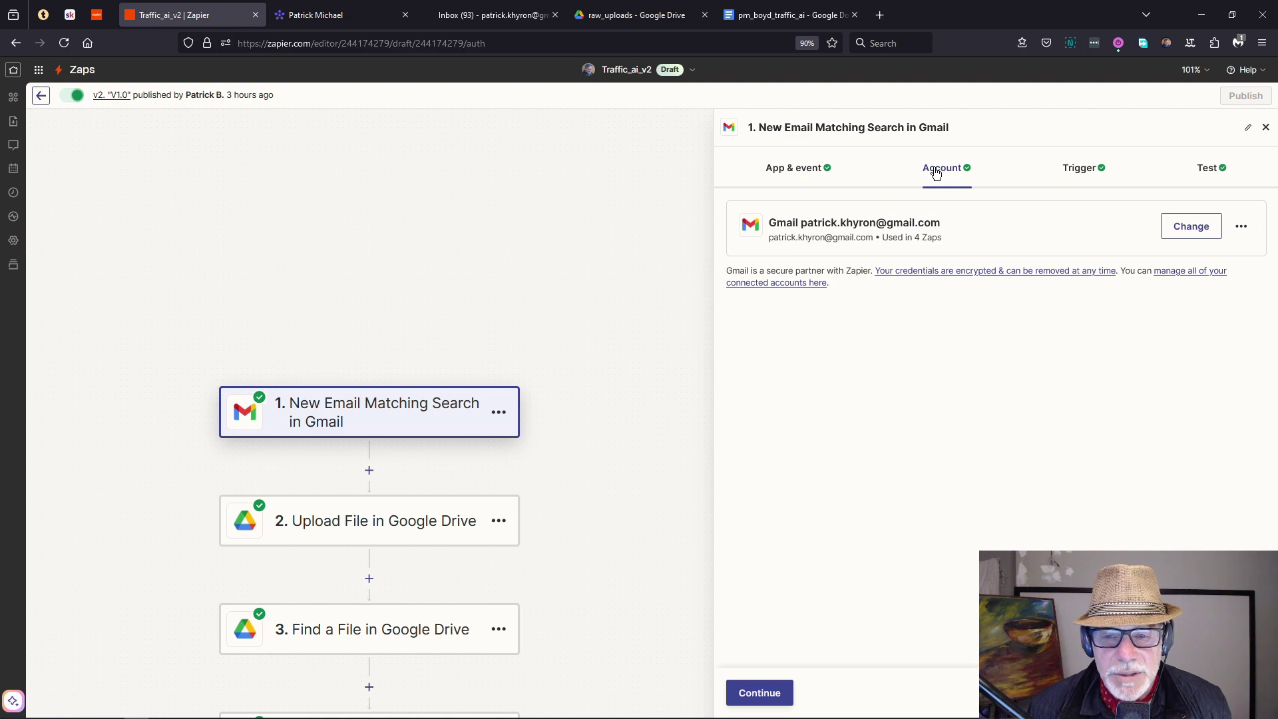
click(1079, 175)
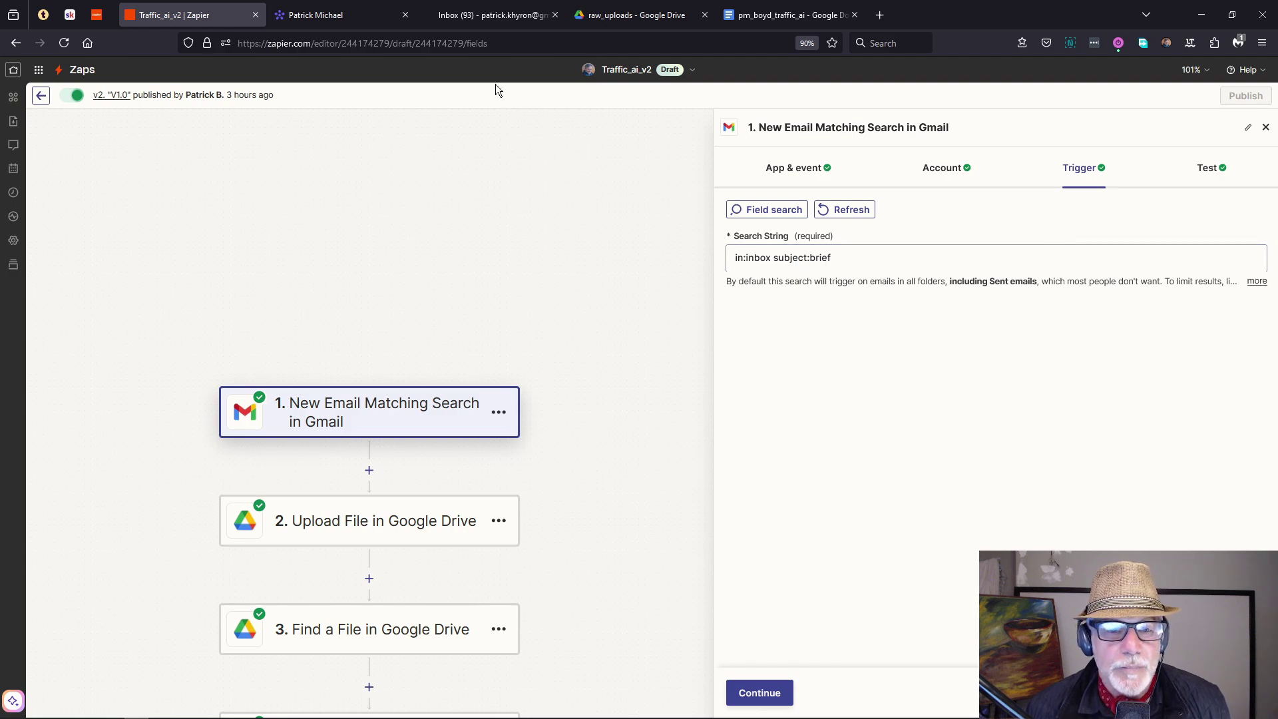
click(491, 15)
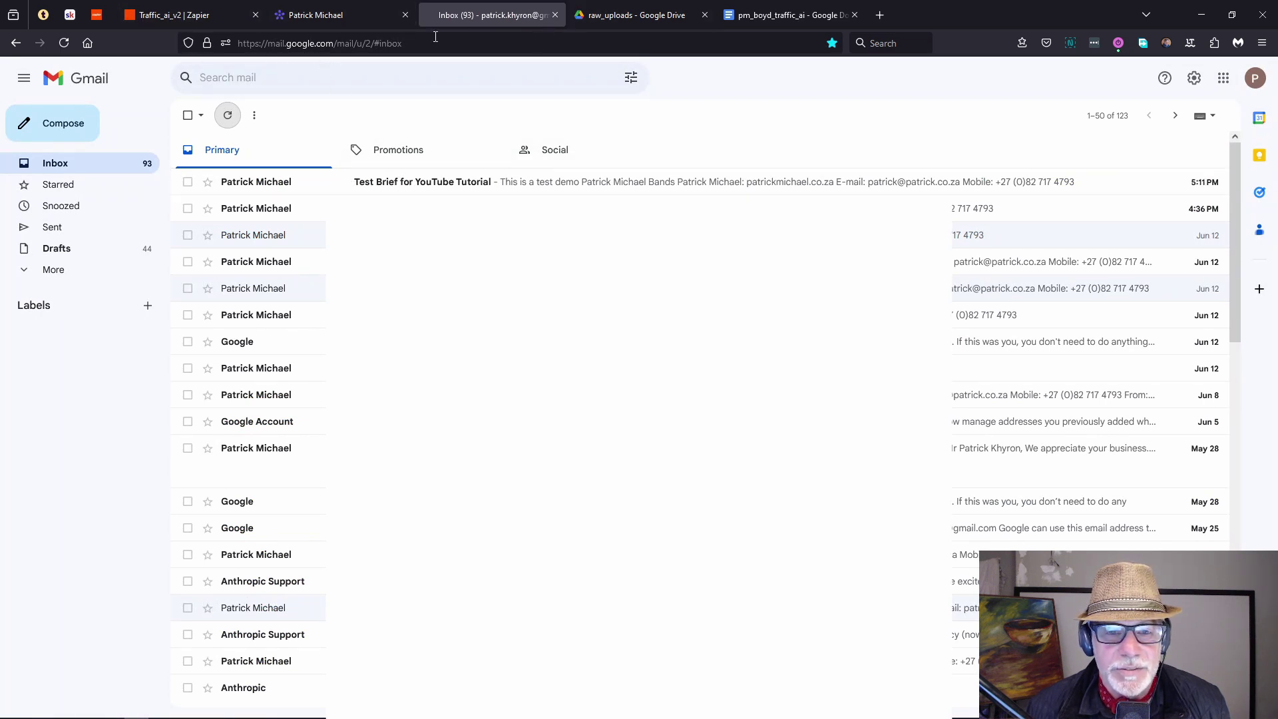
click(214, 21)
- Find new test records for the New Email Matching Search trigger
click(1207, 173)
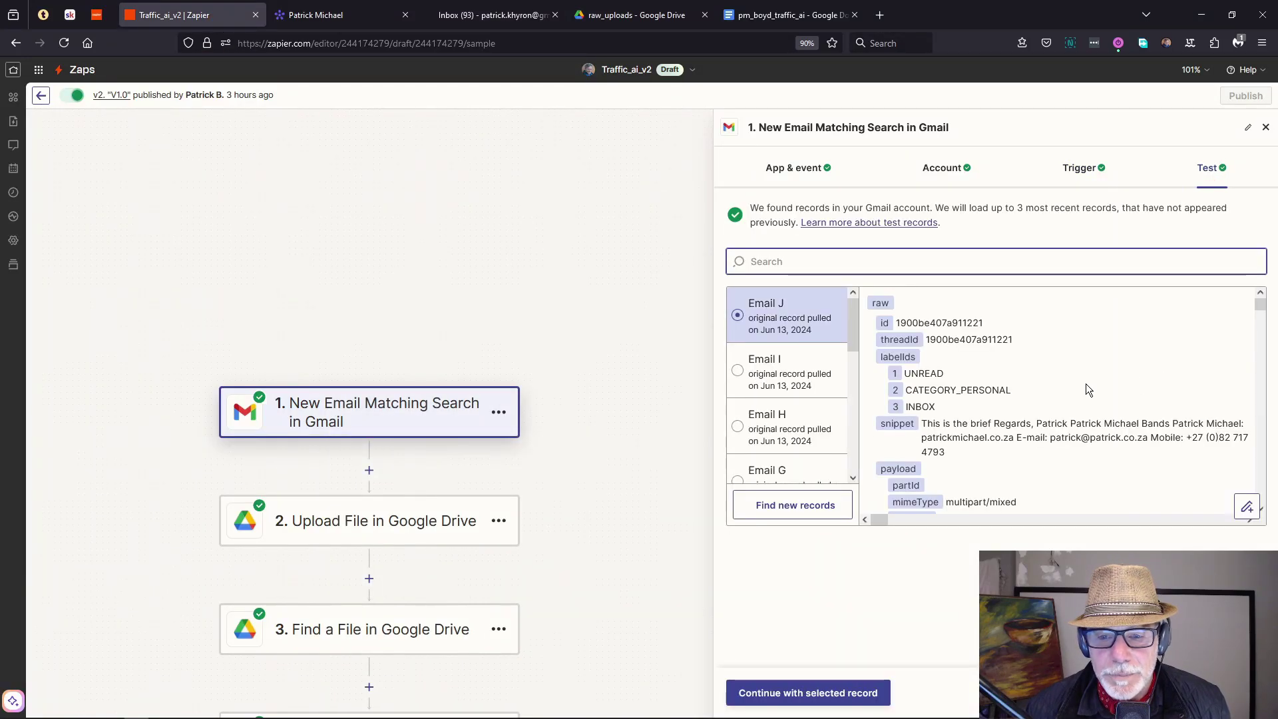
click(779, 506)
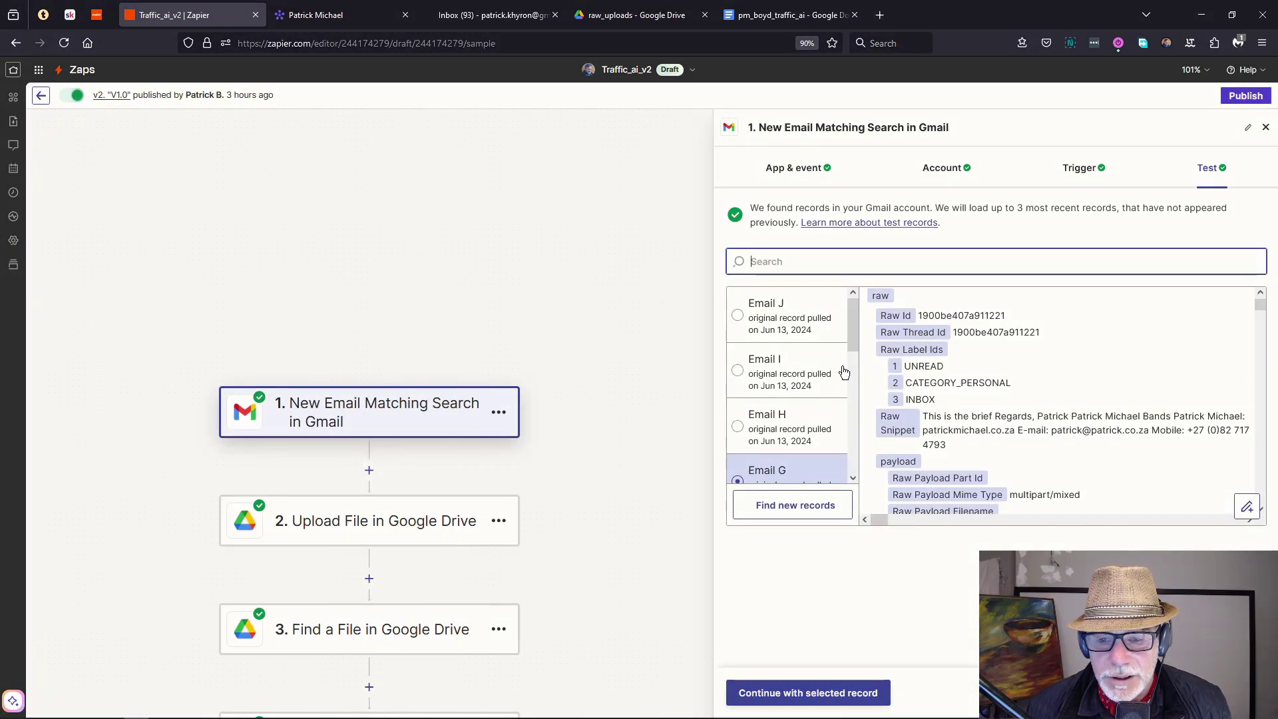
- Select the Email J test record, review its data down to the YouTube Tutorial Test Brief Abbridged.docx attachment, and continue with it
click(798, 318)
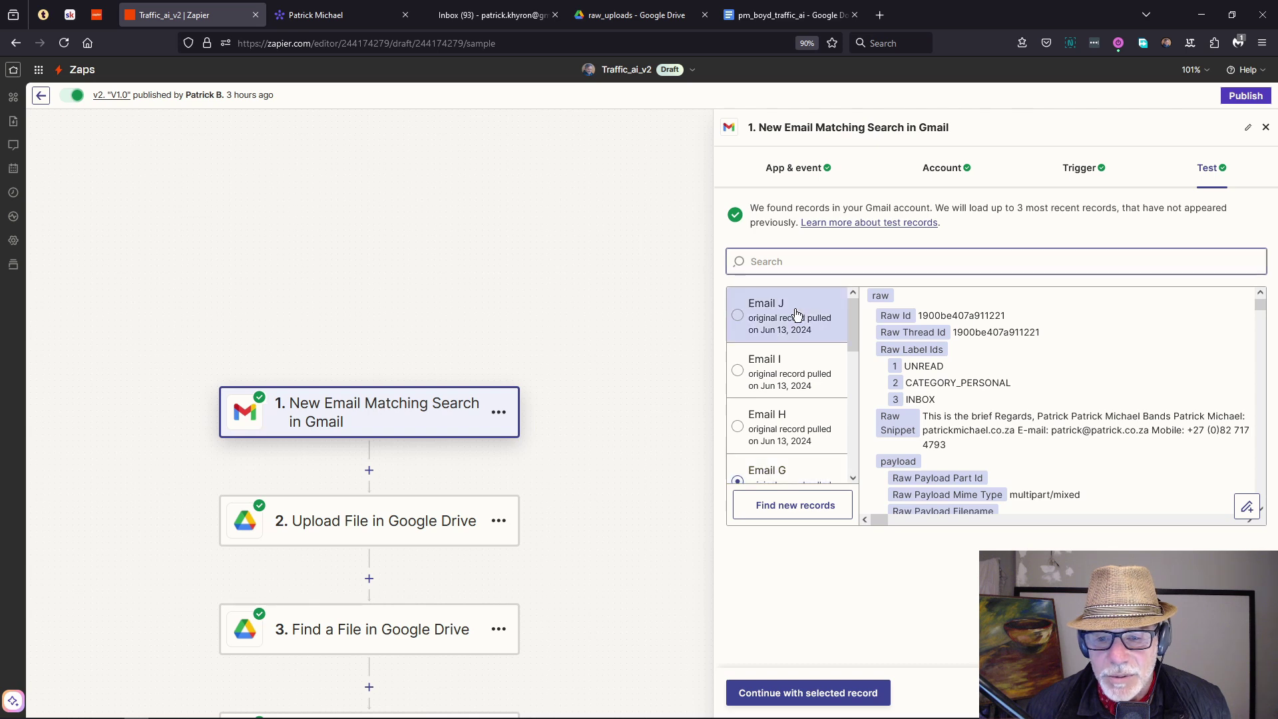
scroll(1023, 347, down, 1)
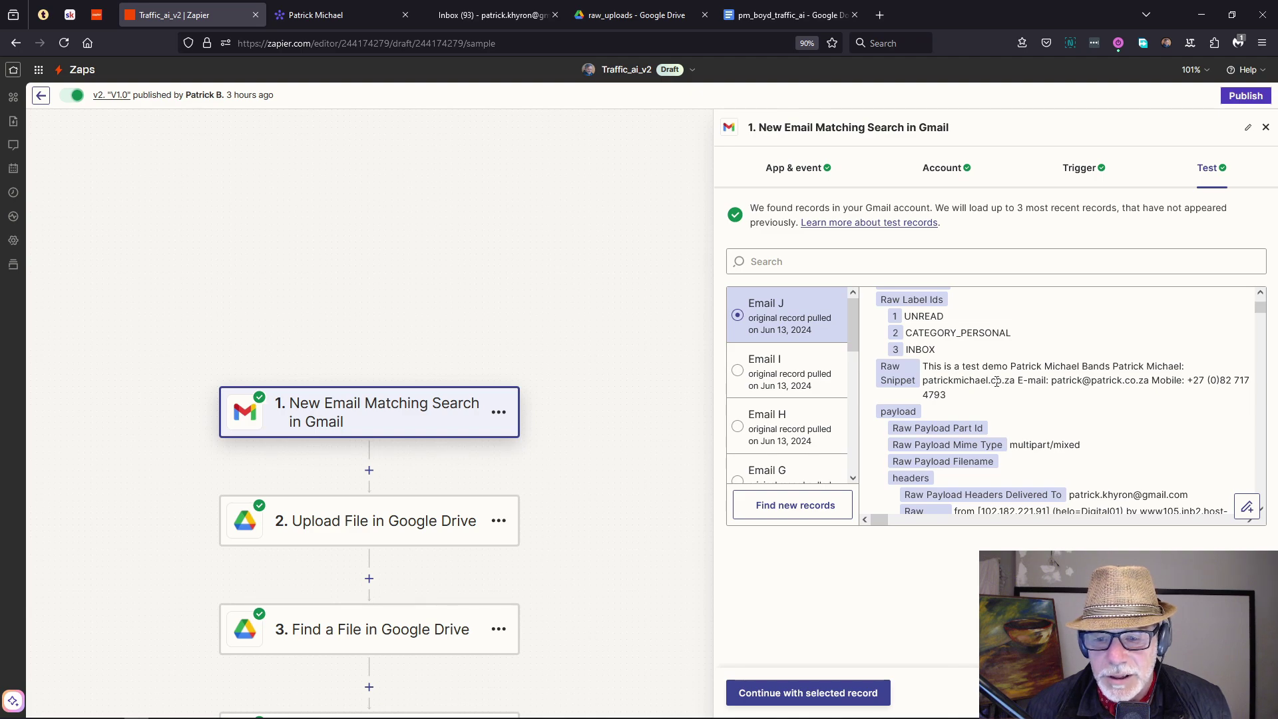
scroll(997, 381, down, 4)
drag(1260, 338, 1249, 439)
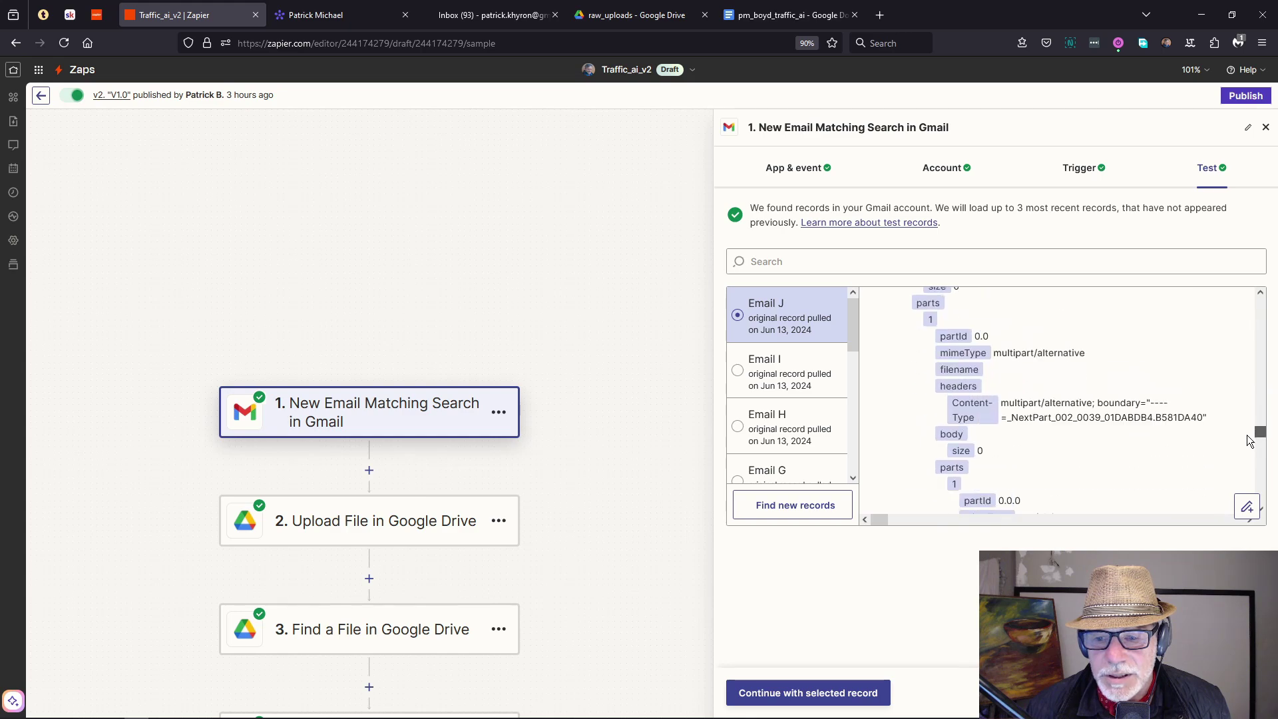
scroll(1244, 446, down, 3)
scroll(1213, 454, down, 8)
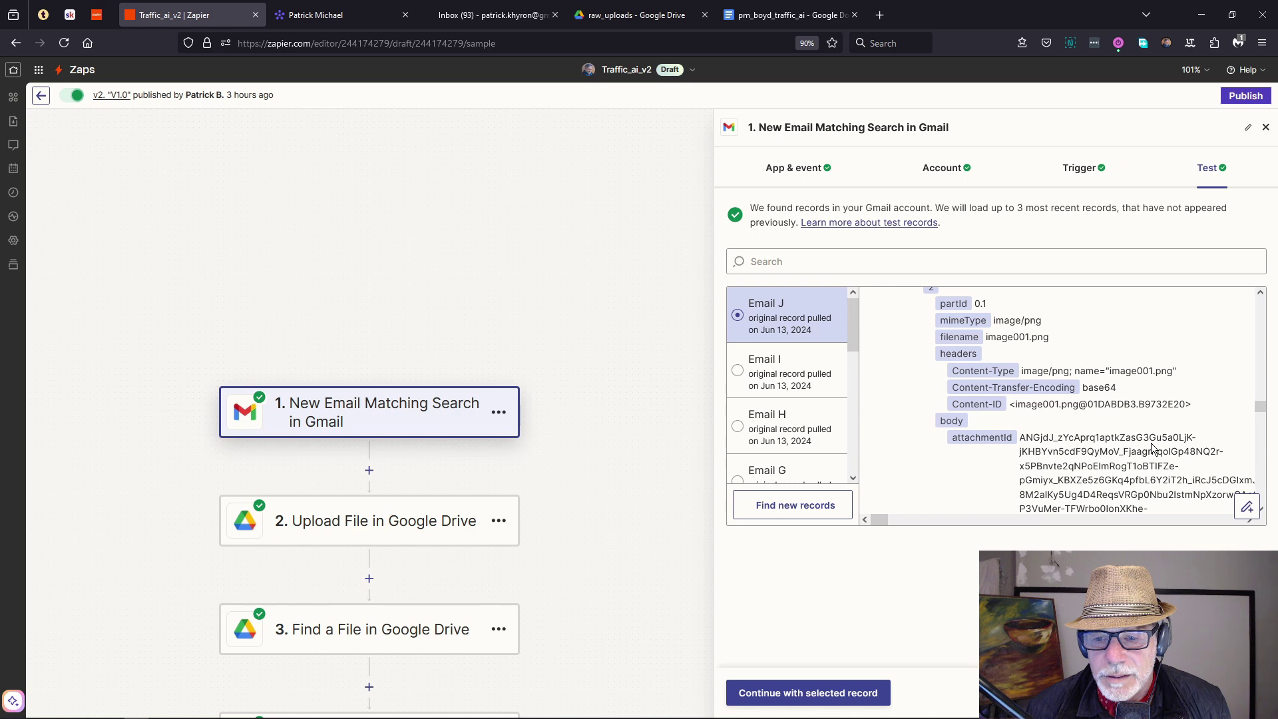
scroll(1154, 447, down, 6)
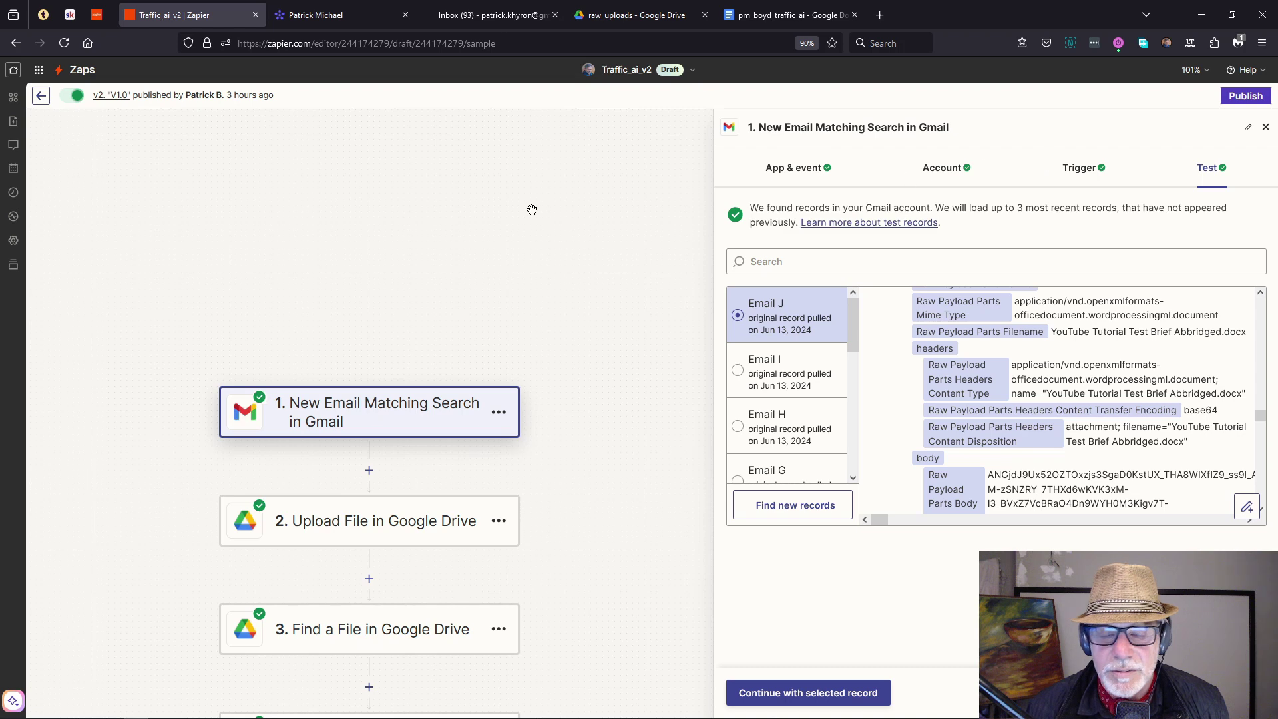
click(795, 698)
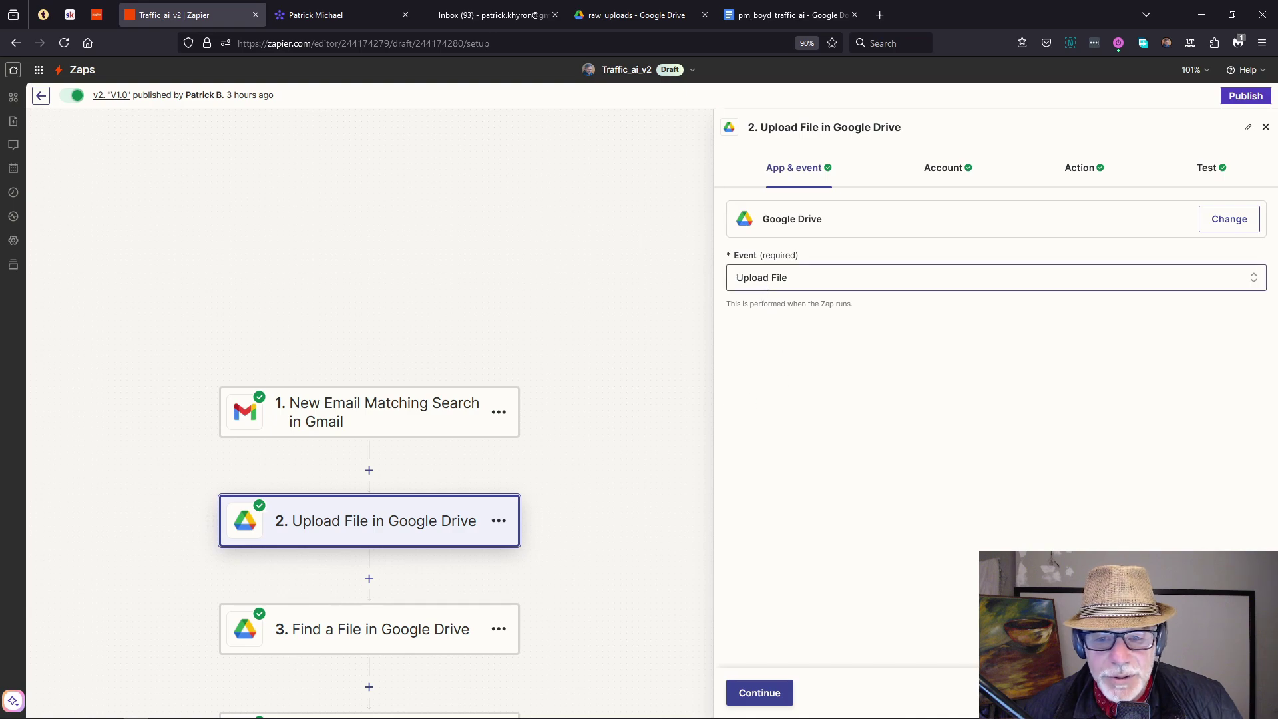
- Review the Upload File step's account and action settings, including which email attachment fields are available for its File field
click(950, 167)
click(1092, 173)
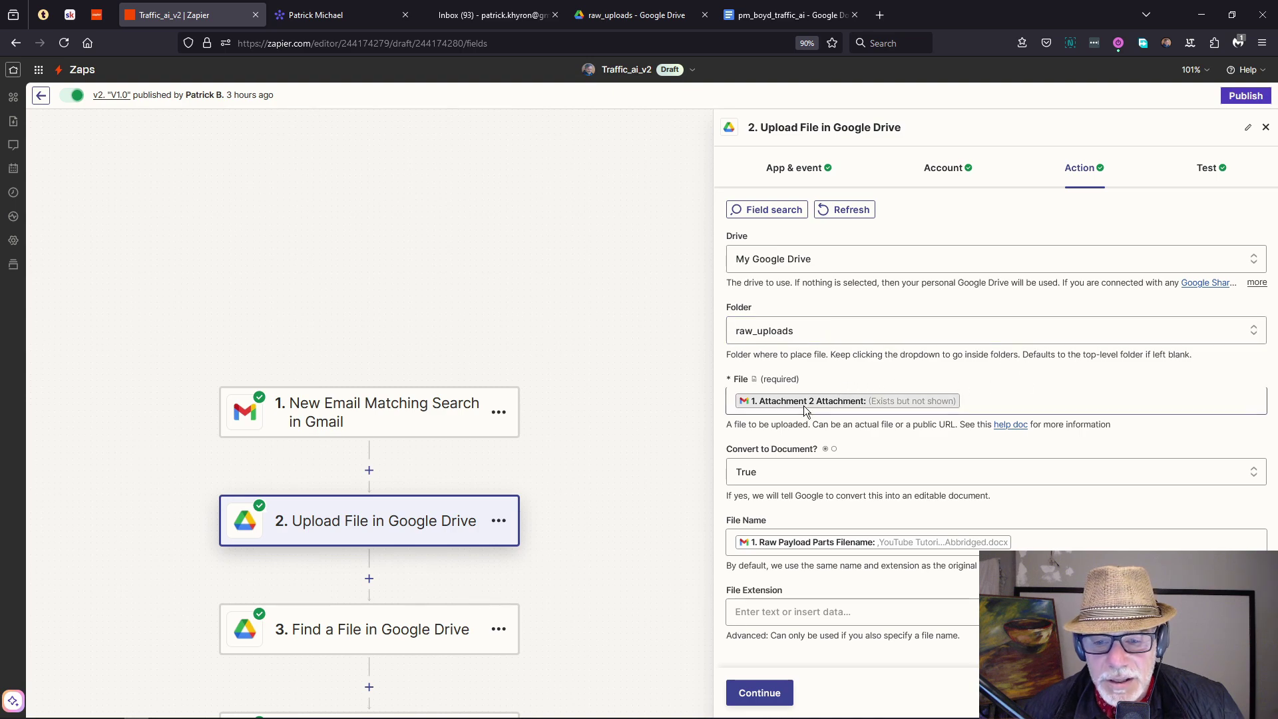
click(770, 407)
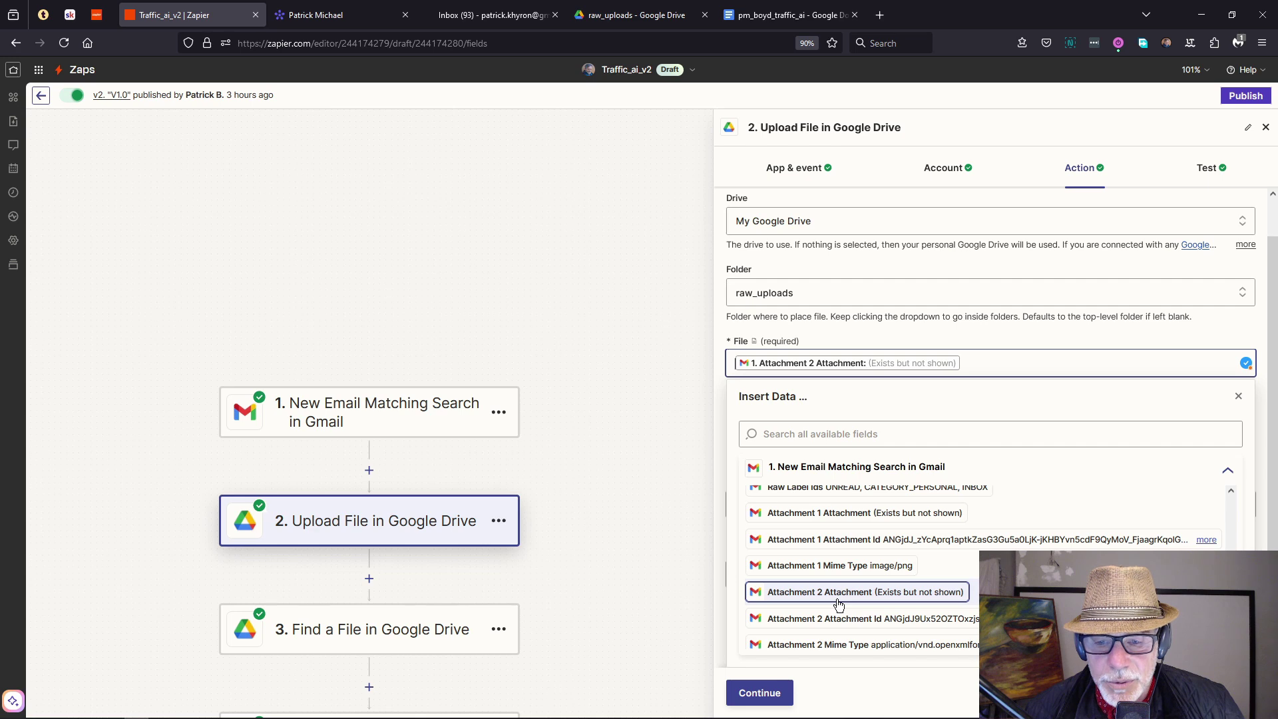
click(987, 359)
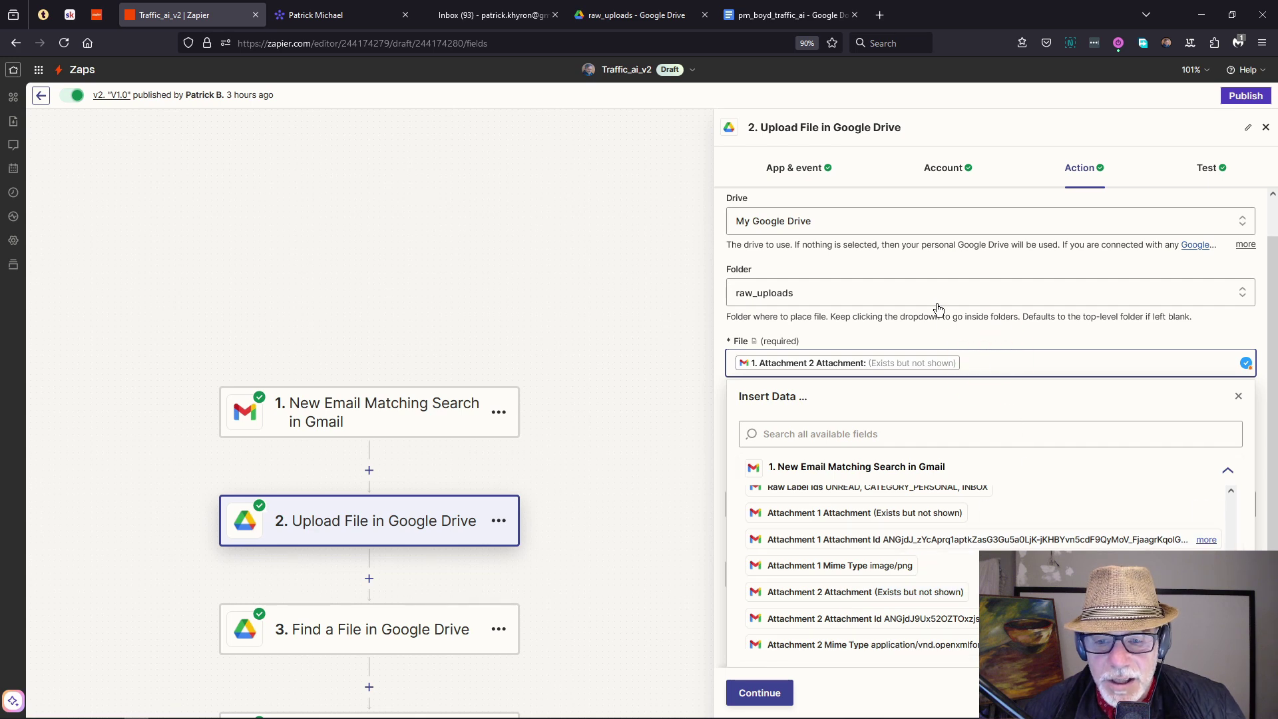
click(902, 325)
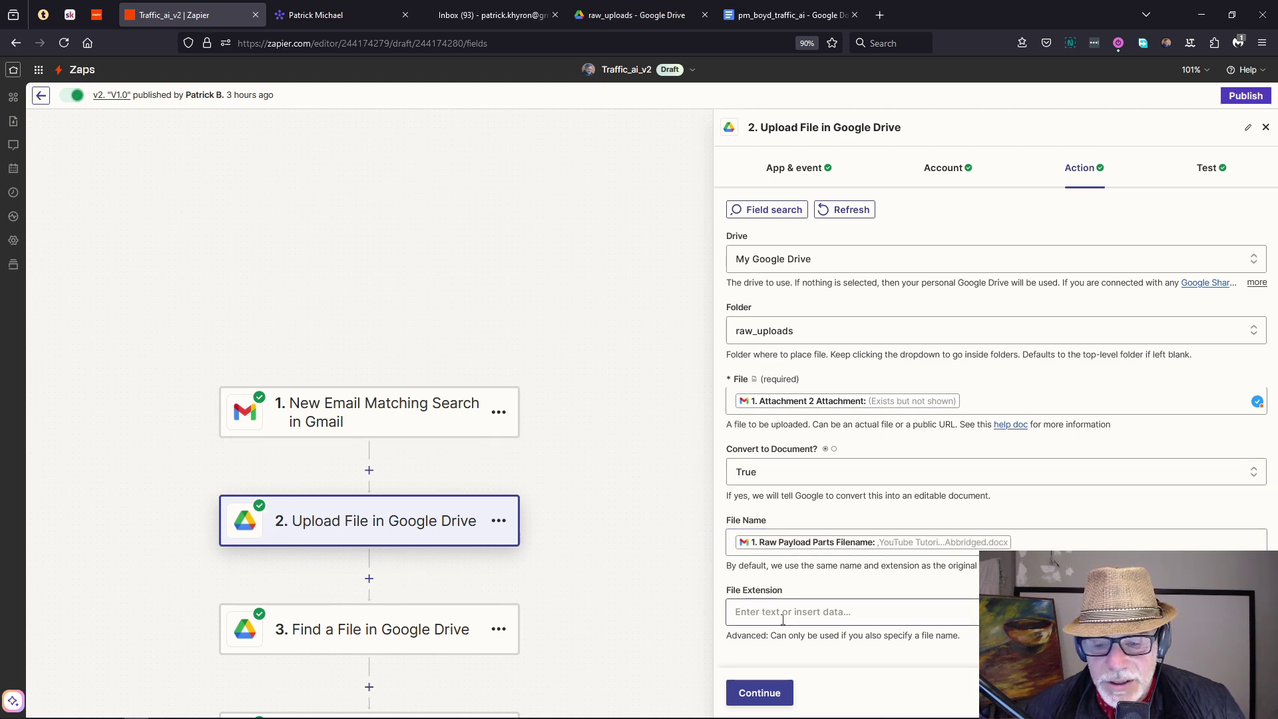
- Retest the Upload File in Google Drive step and look through its output data
click(767, 694)
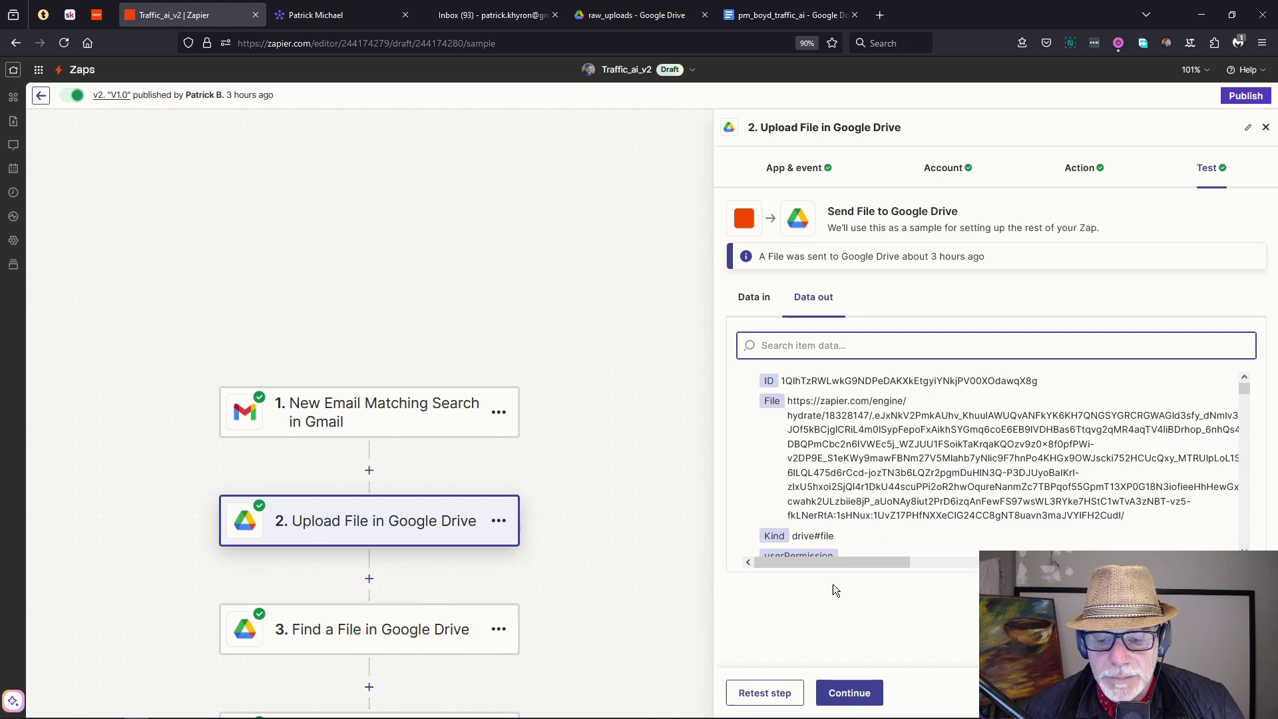
click(772, 693)
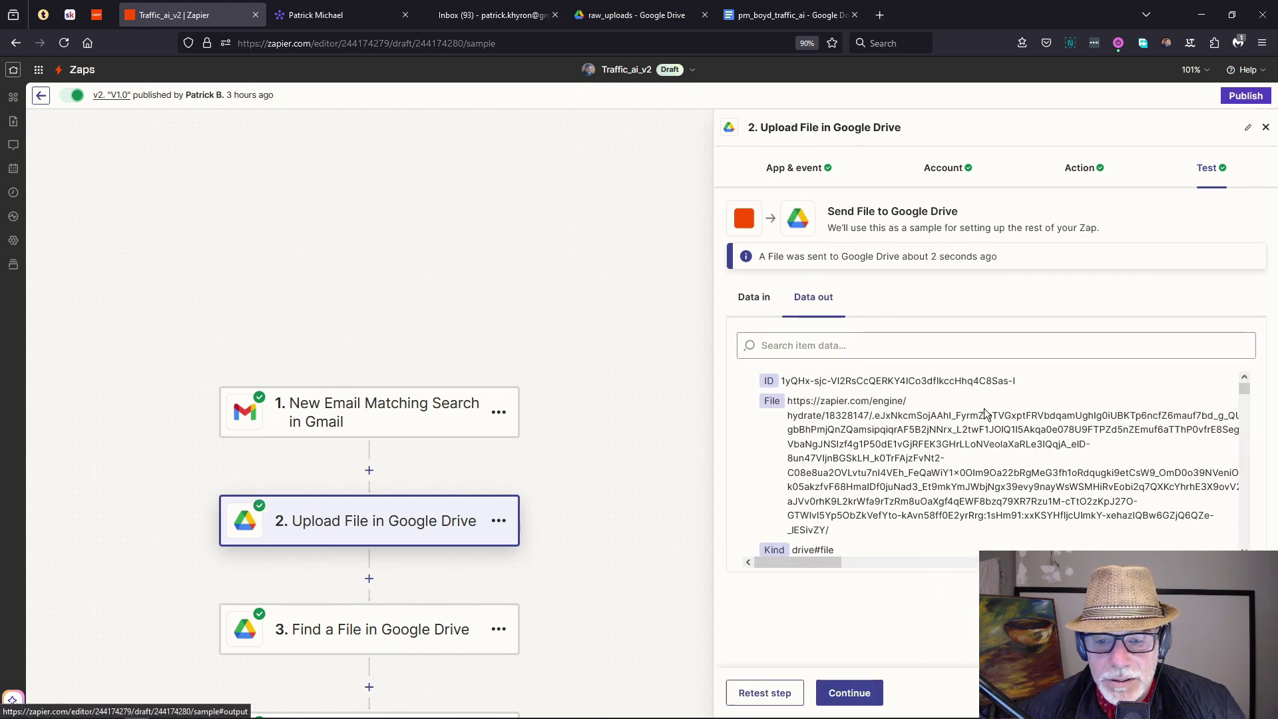
scroll(985, 414, down, 1)
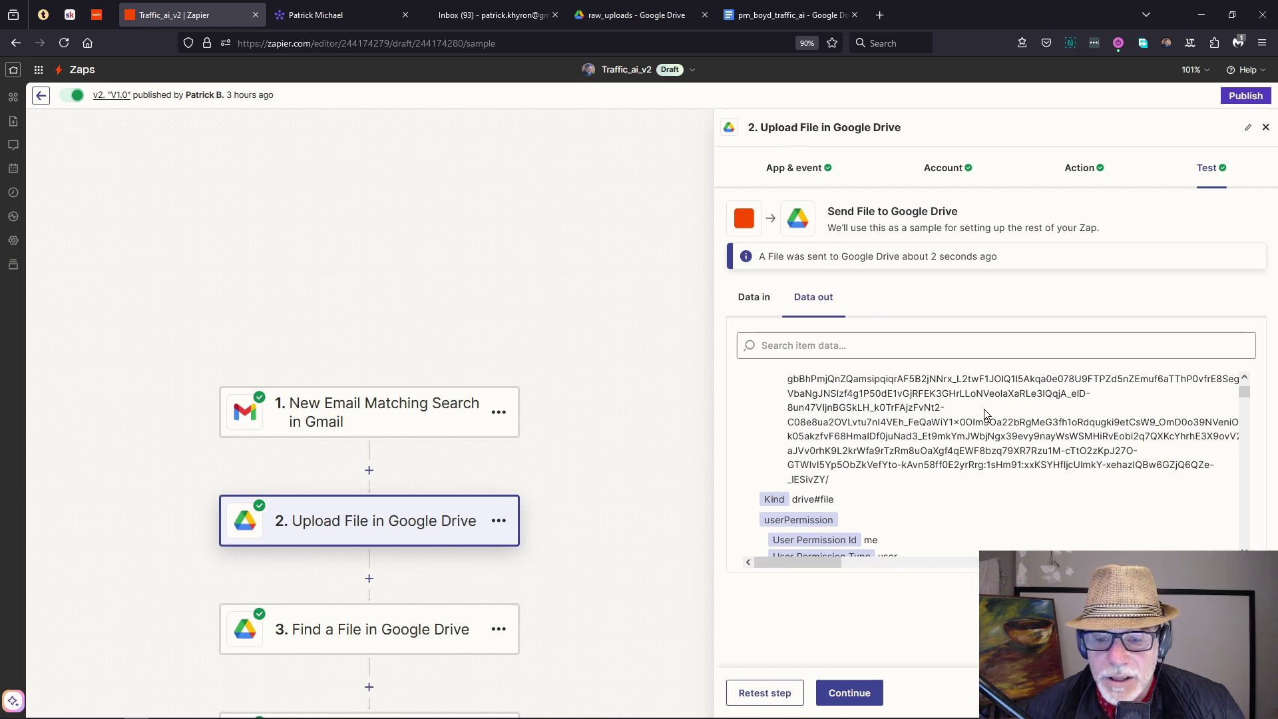
scroll(985, 414, down, 1)
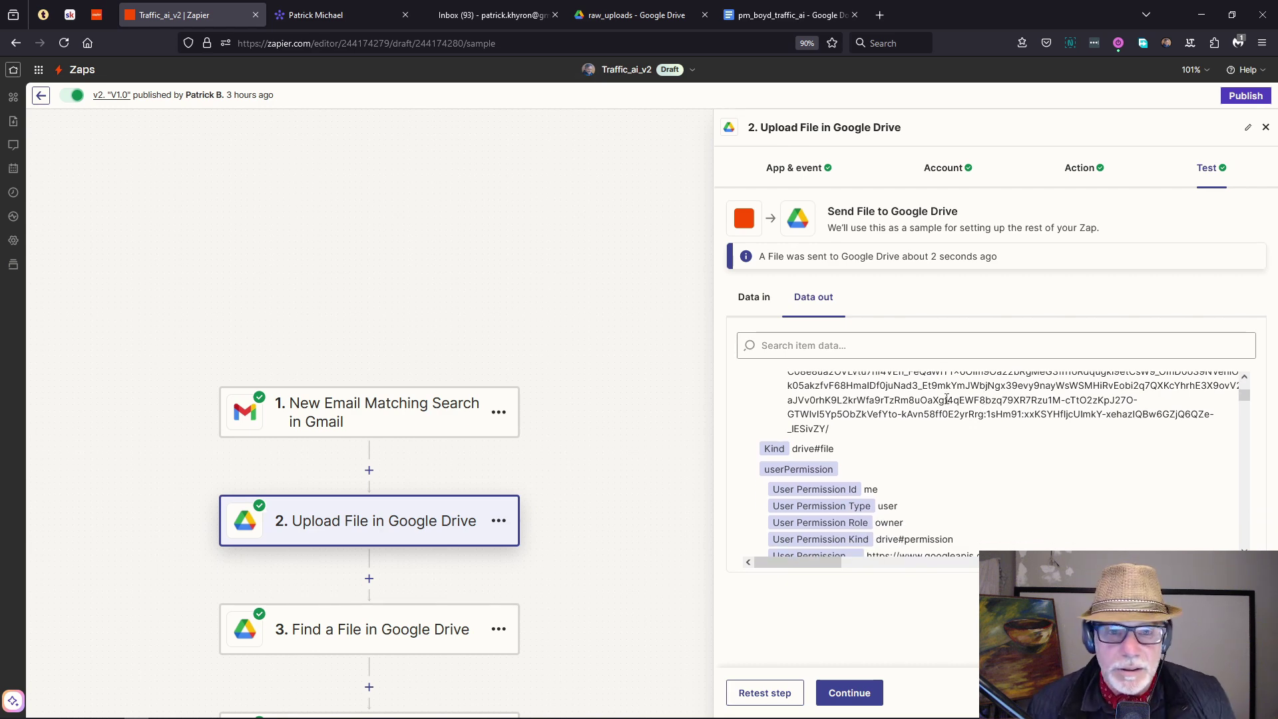
- Move the older YouTube Tutorial Test Brief Abbridged file from raw_uploads into the archive folder in Google Drive, accepting the access change
click(603, 15)
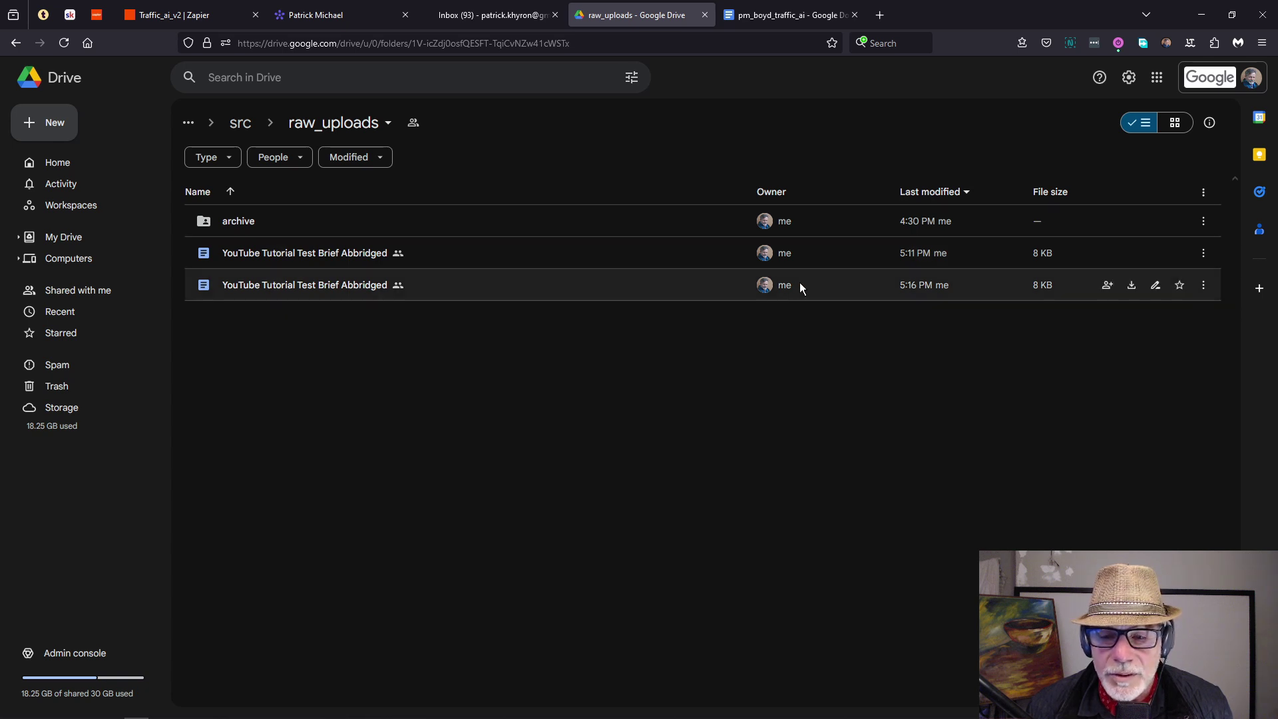
click(266, 261)
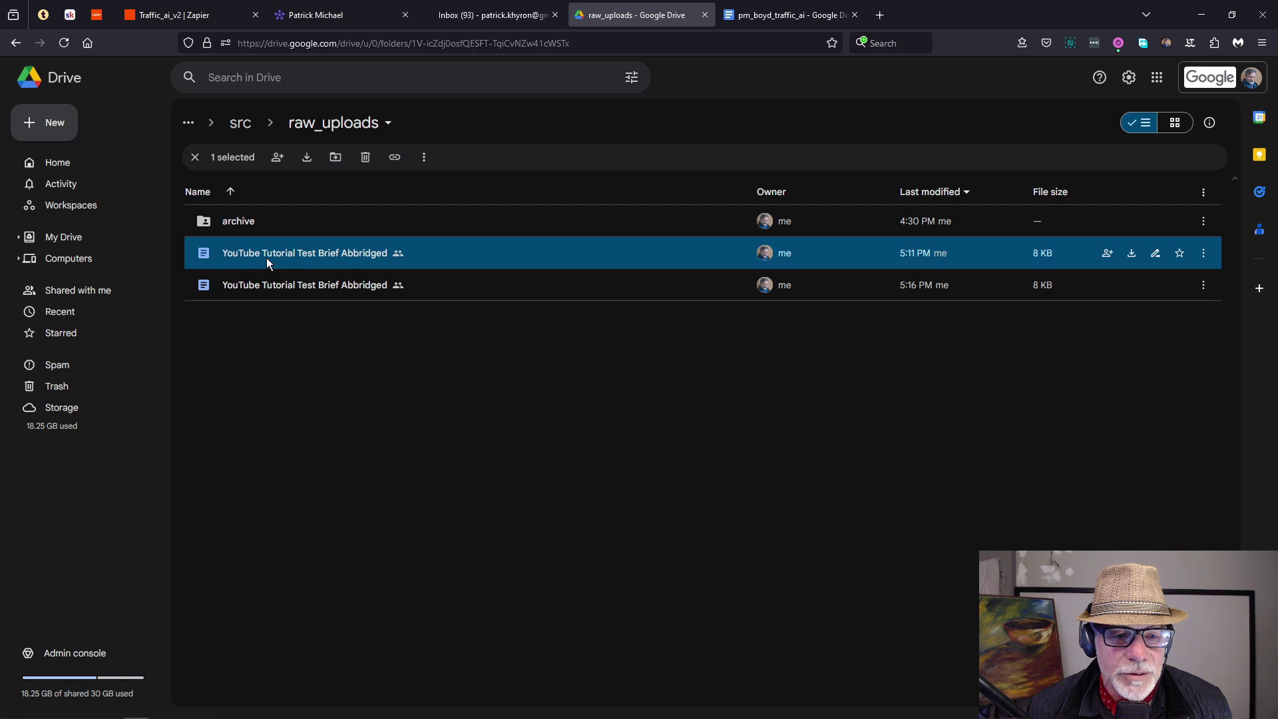
drag(269, 248, 373, 293)
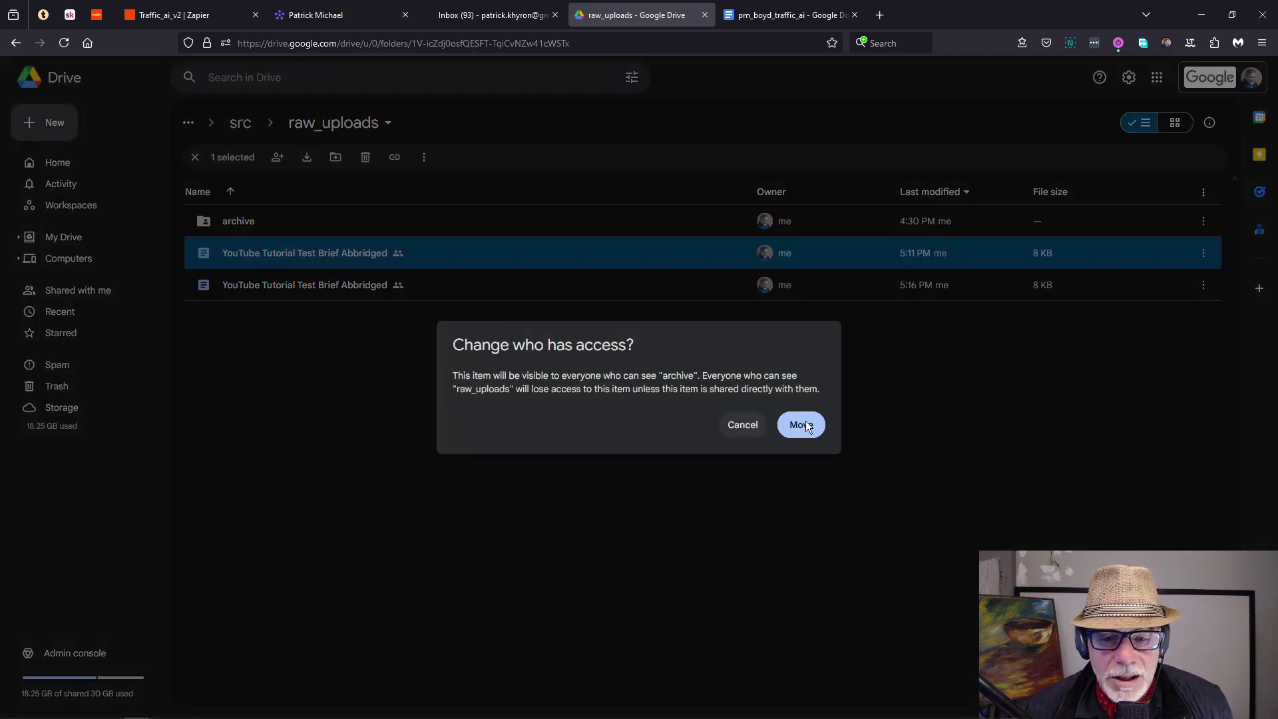
click(806, 424)
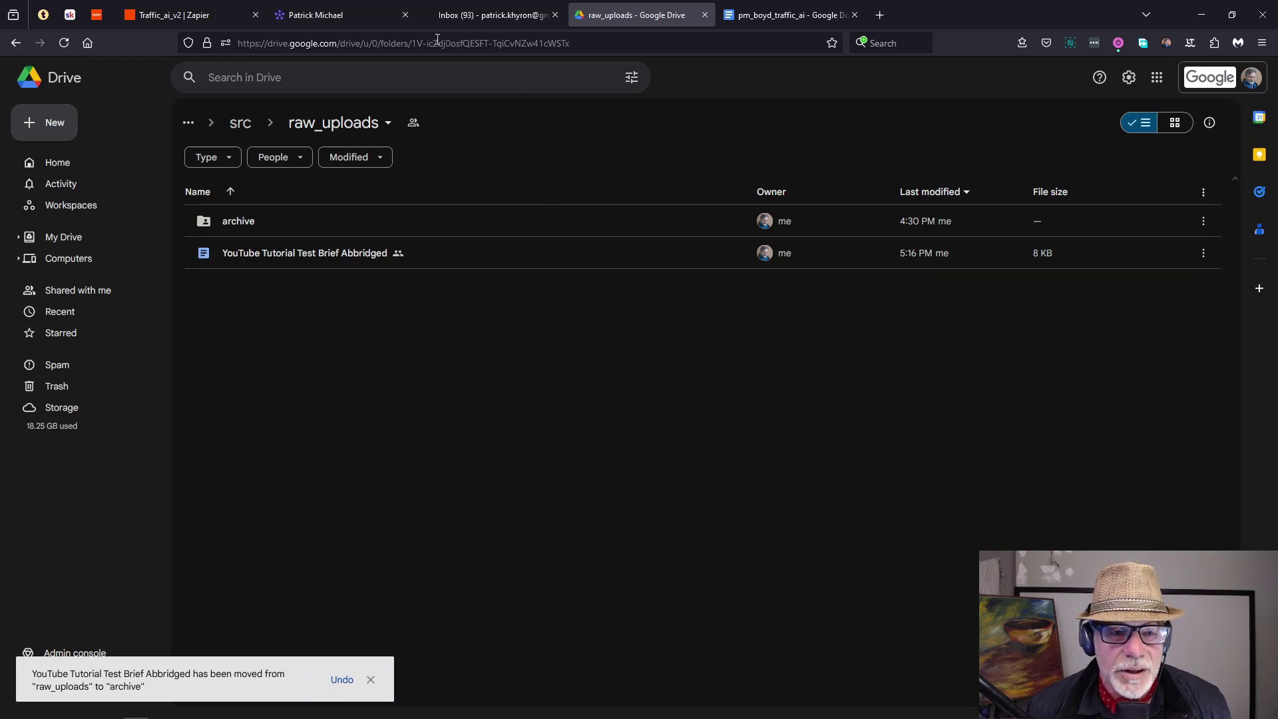
- Switch back to Zapier, retest the Find a File in Google Drive step, and continue to the Text From File step
click(190, 17)
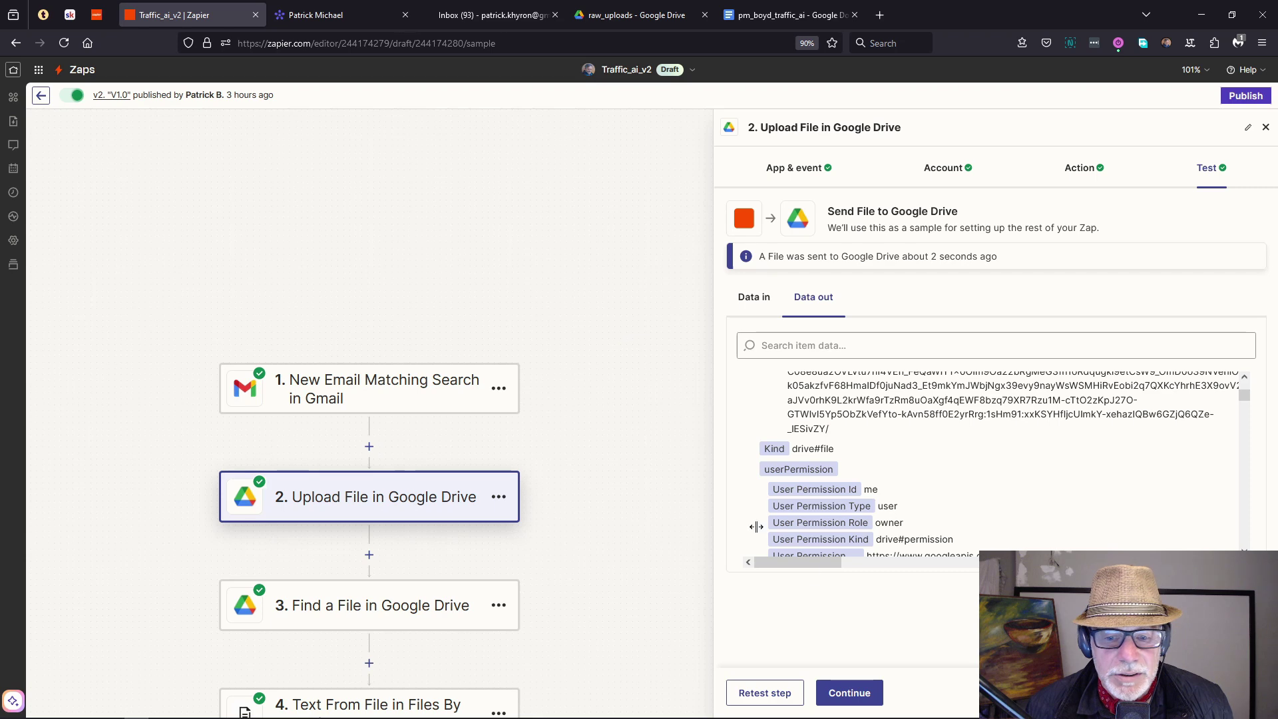
click(848, 692)
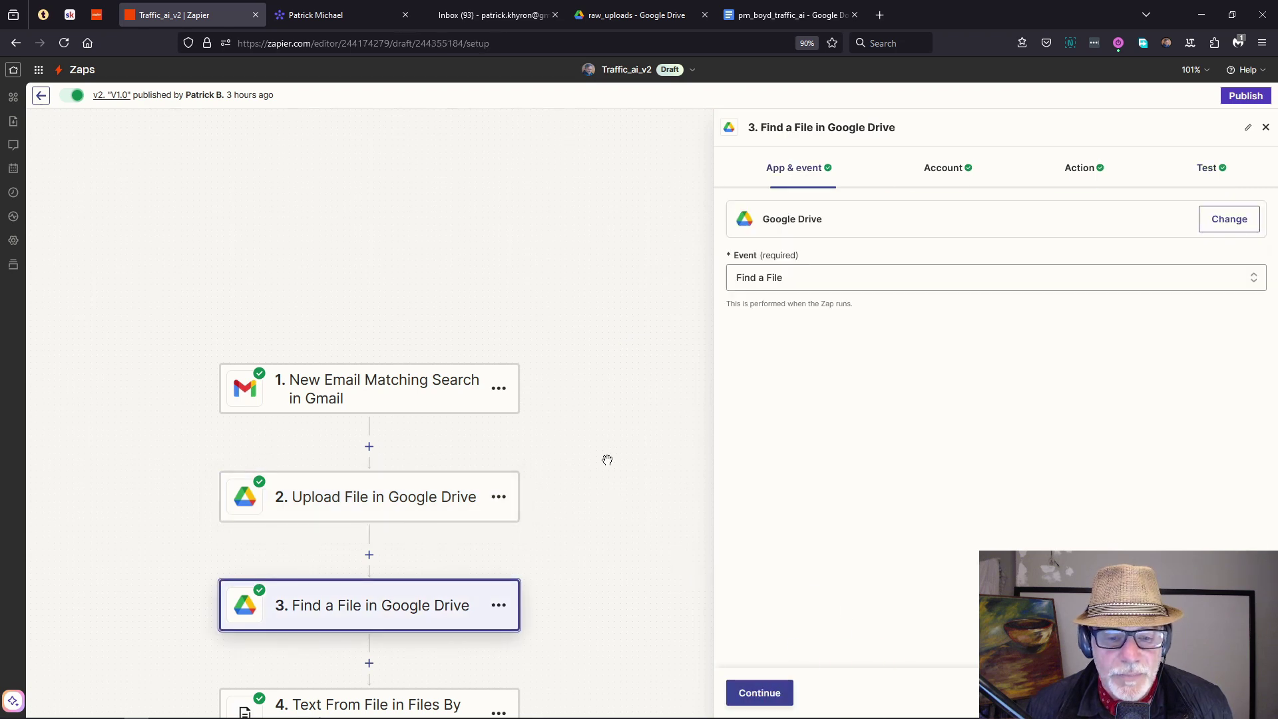
scroll(604, 440, down, 3)
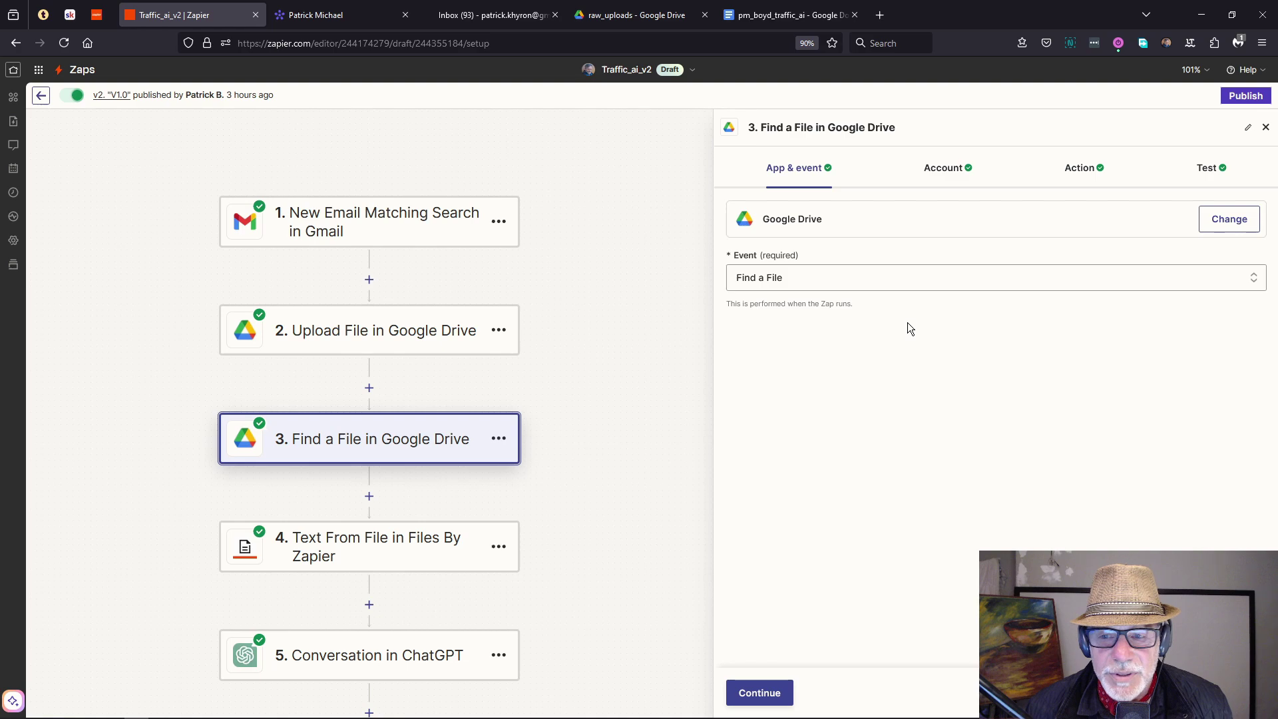
click(1206, 167)
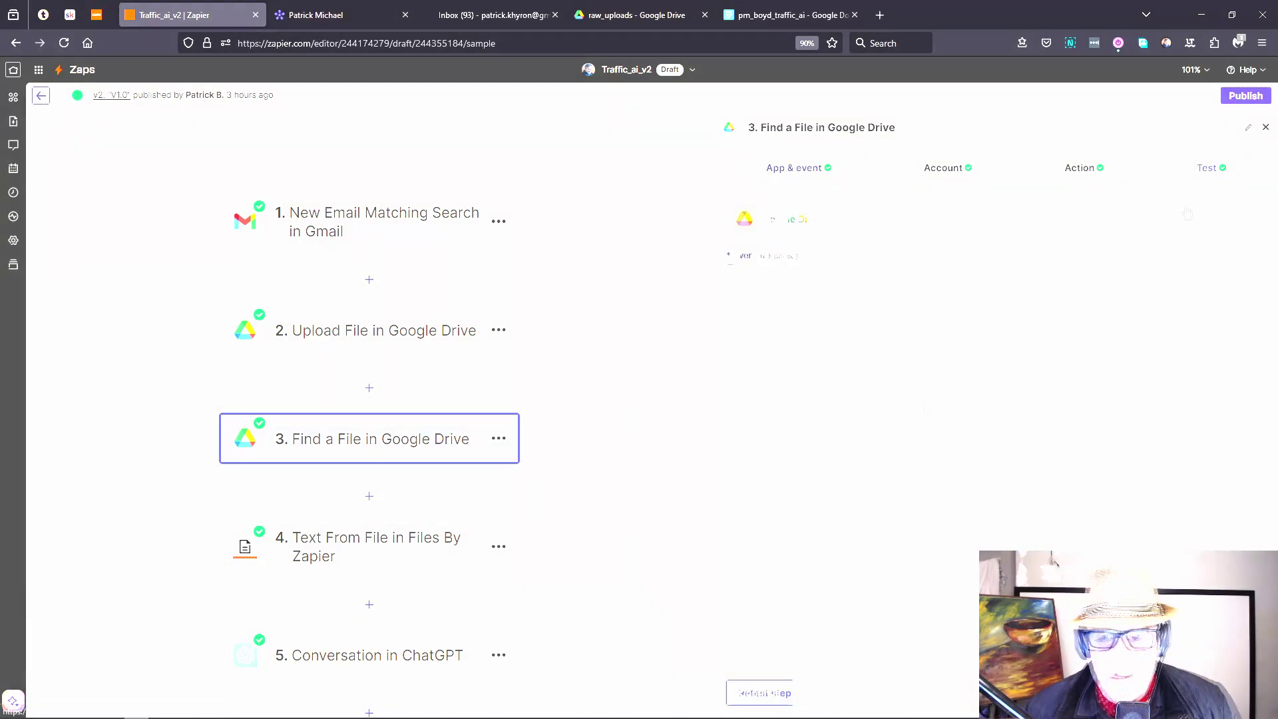
click(849, 692)
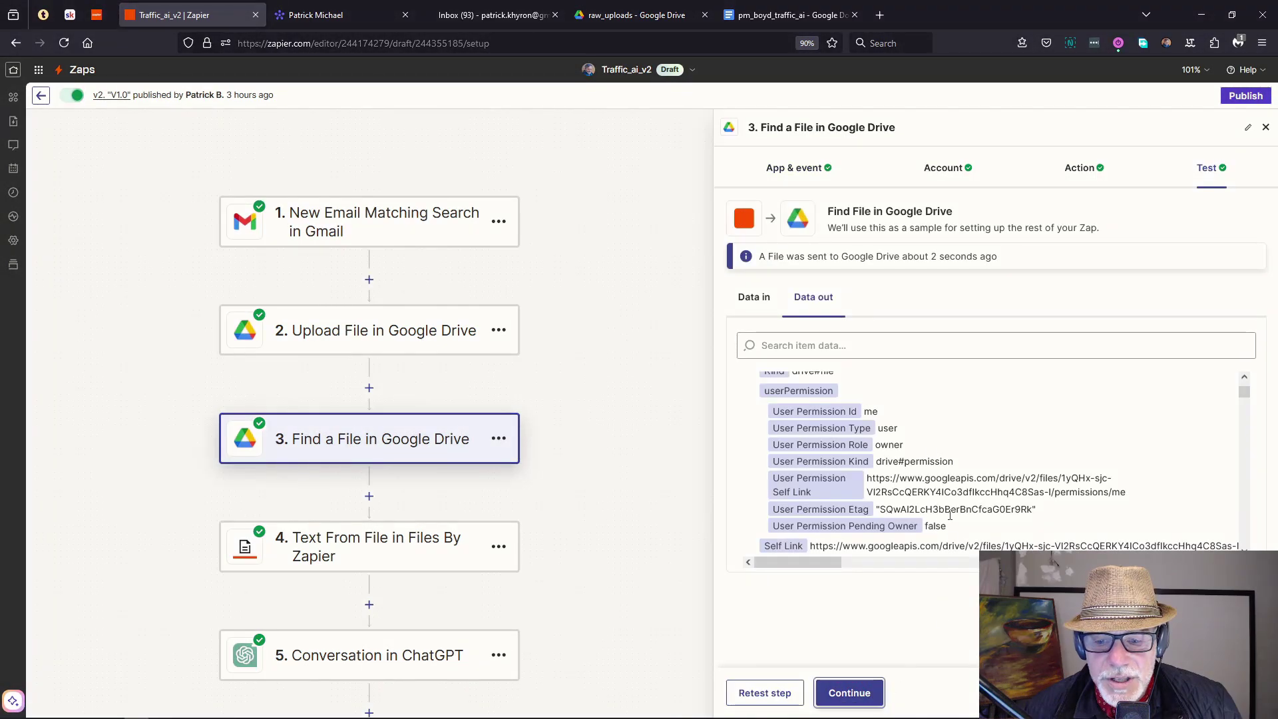
scroll(622, 417, down, 1)
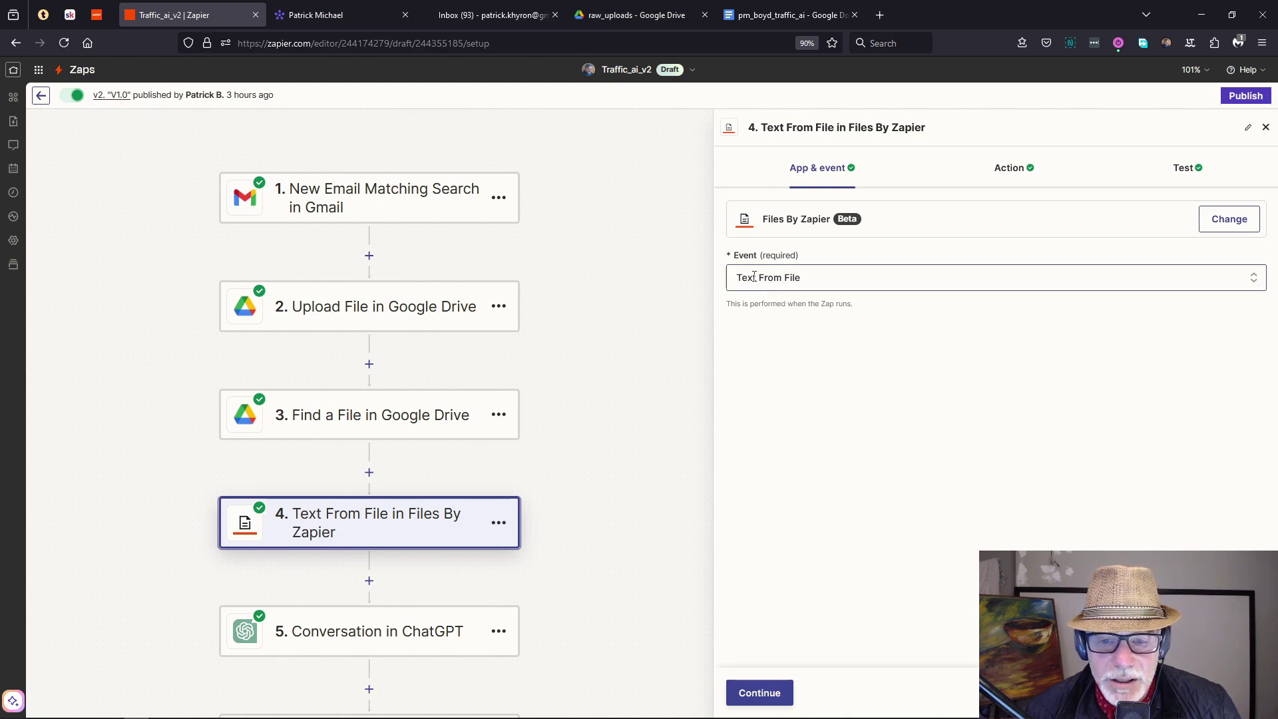
- Review the Text From File step's action settings, including which Upload File and Find a File outputs are available for its File field
click(1012, 175)
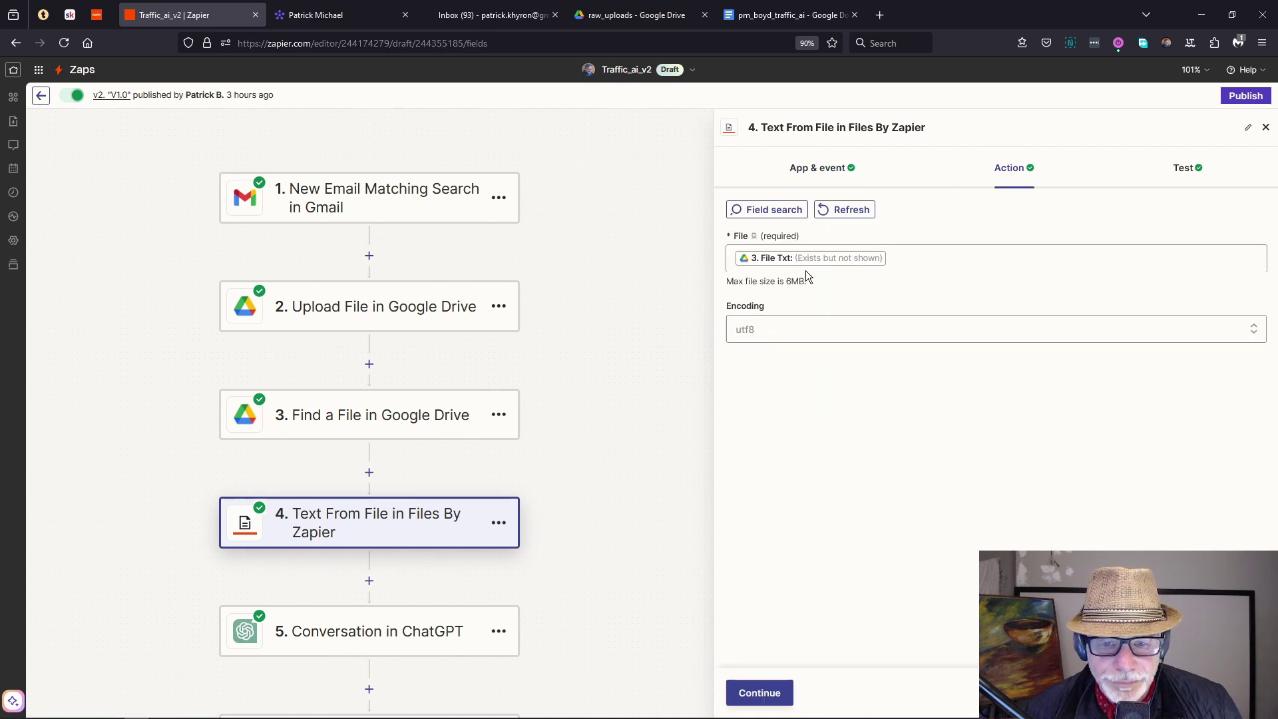
click(901, 259)
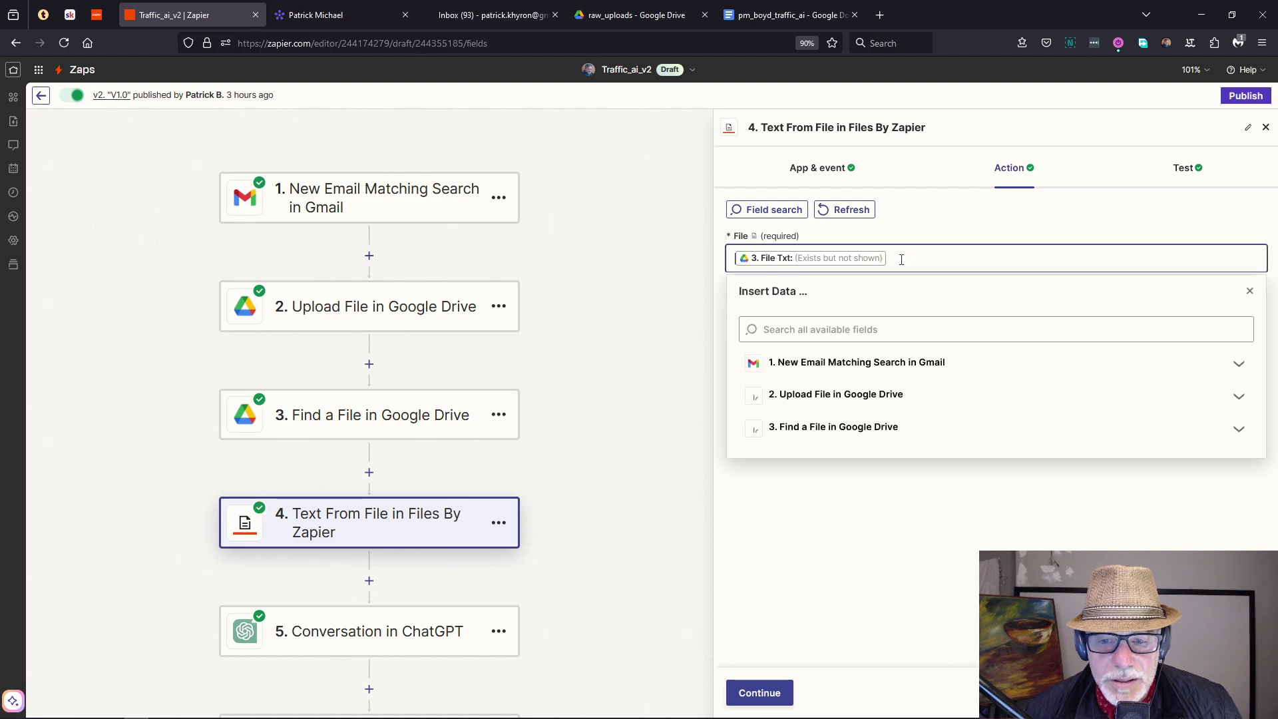
click(862, 398)
scroll(902, 454, down, 2)
scroll(904, 455, down, 6)
scroll(904, 454, down, 5)
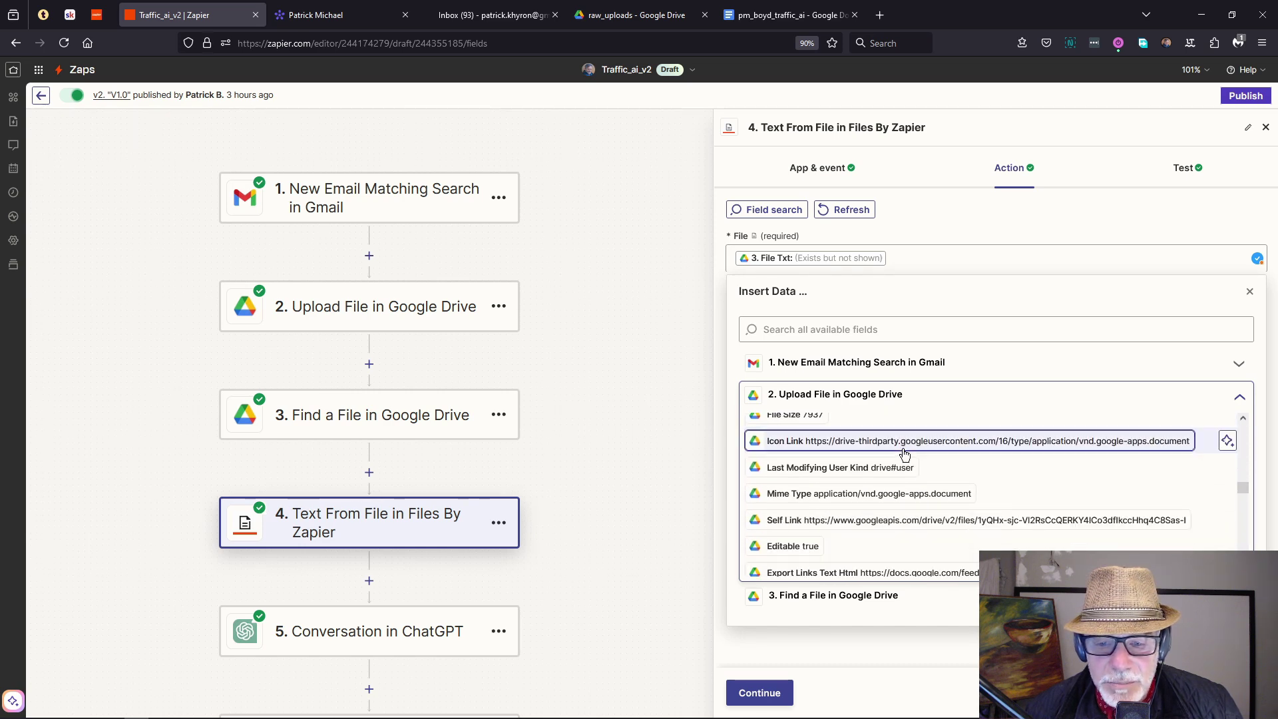
scroll(904, 455, down, 5)
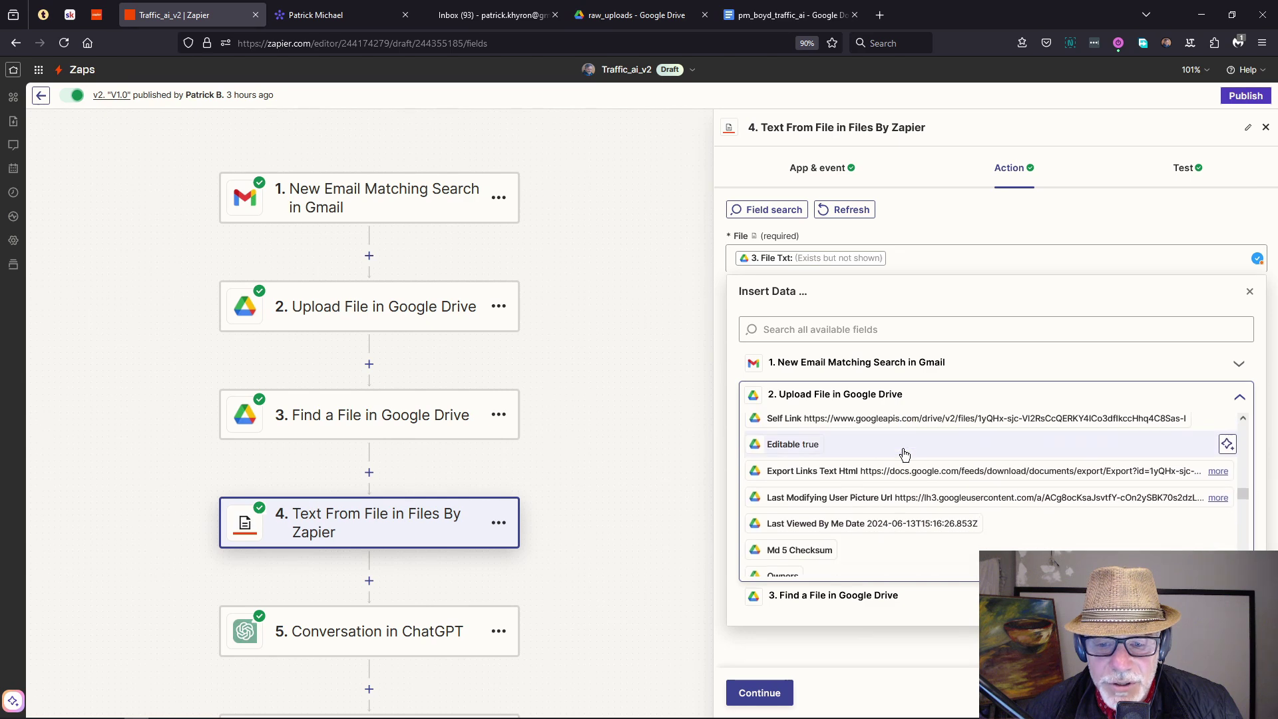
scroll(903, 455, down, 5)
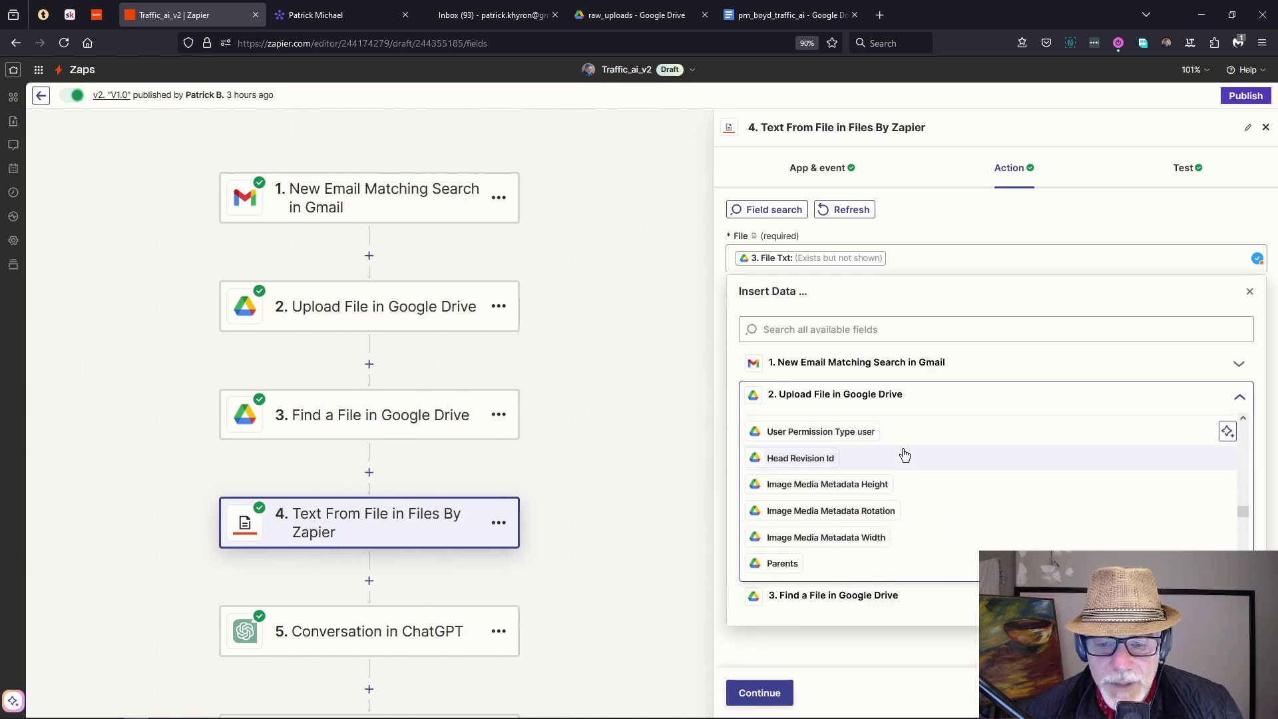
scroll(904, 454, down, 5)
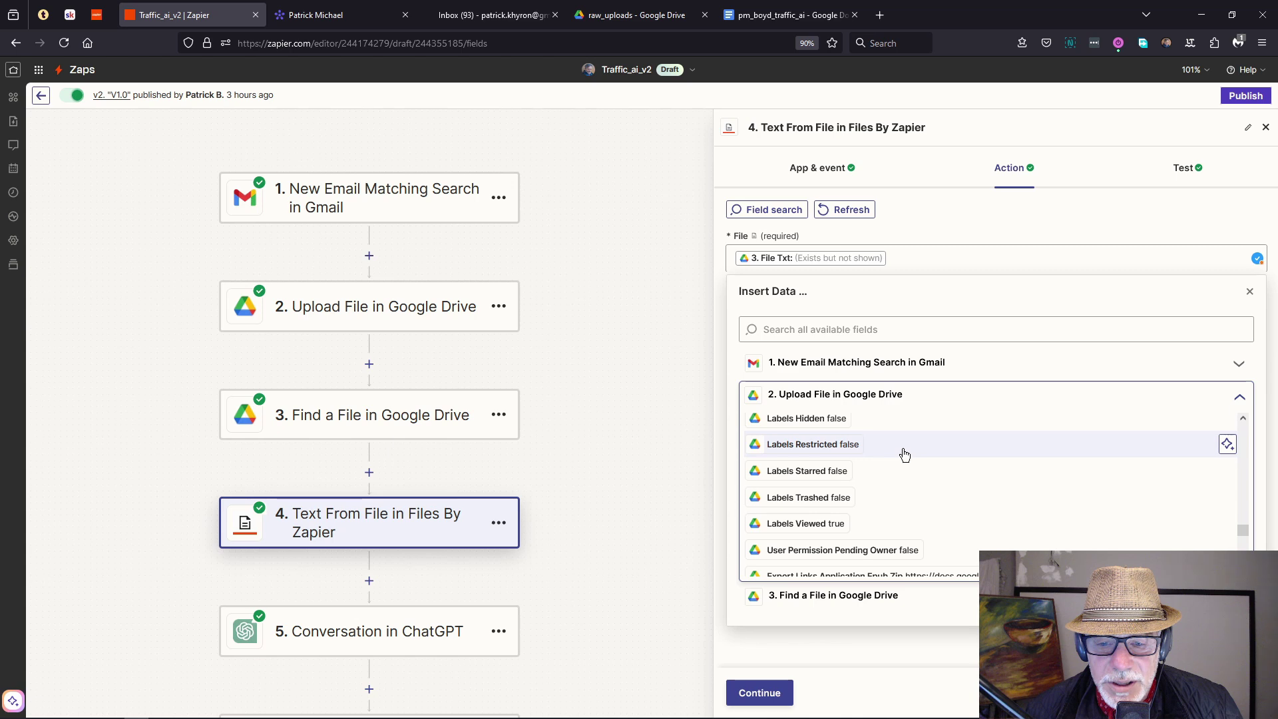
scroll(904, 455, down, 5)
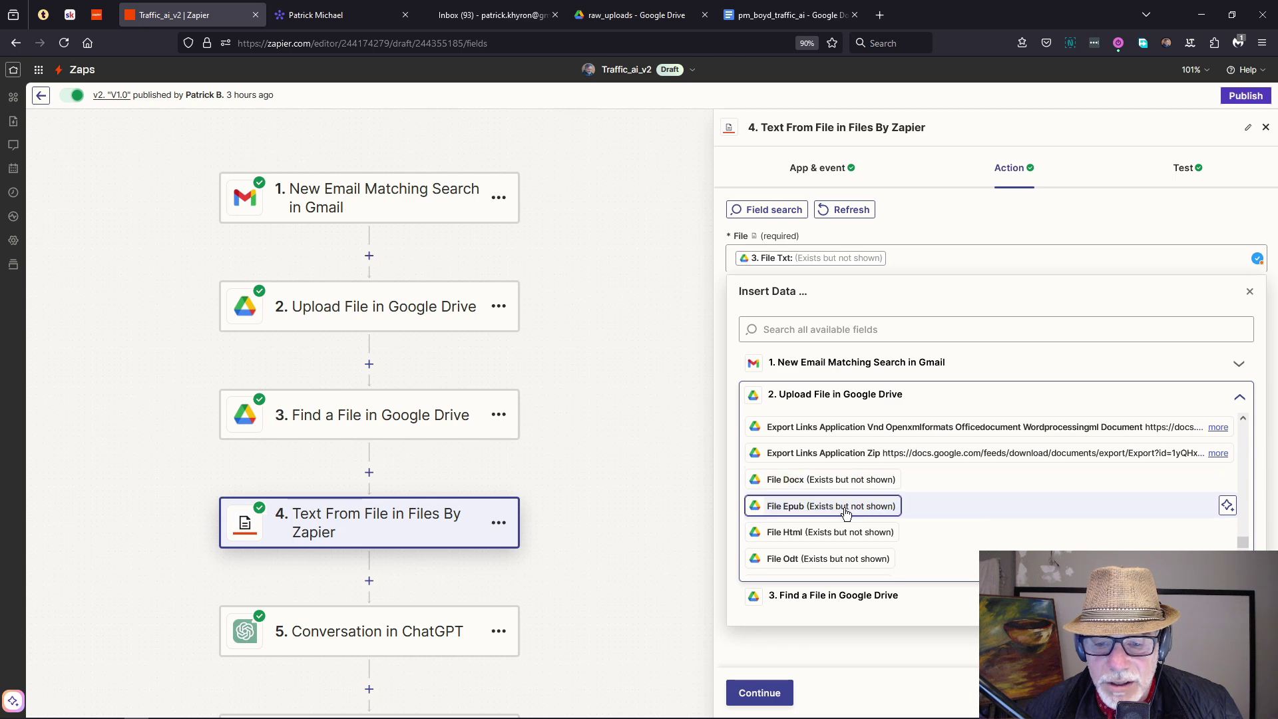
scroll(850, 519, down, 2)
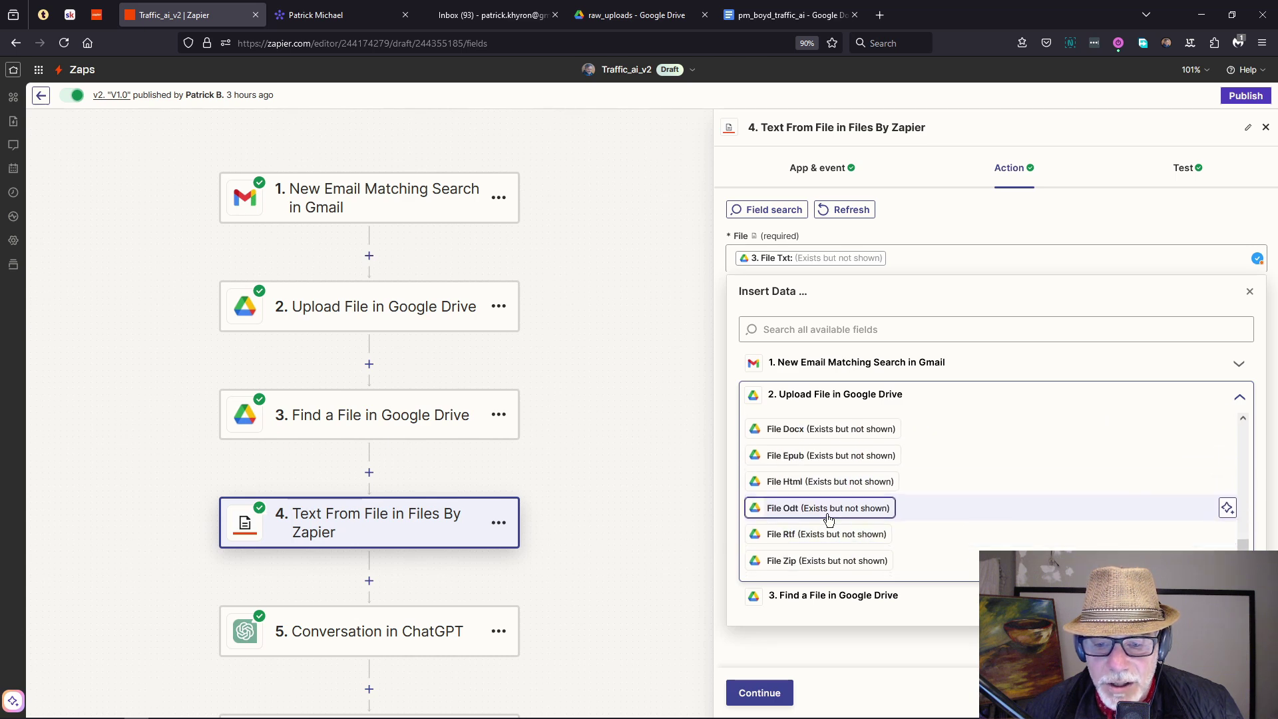
scroll(852, 525, down, 2)
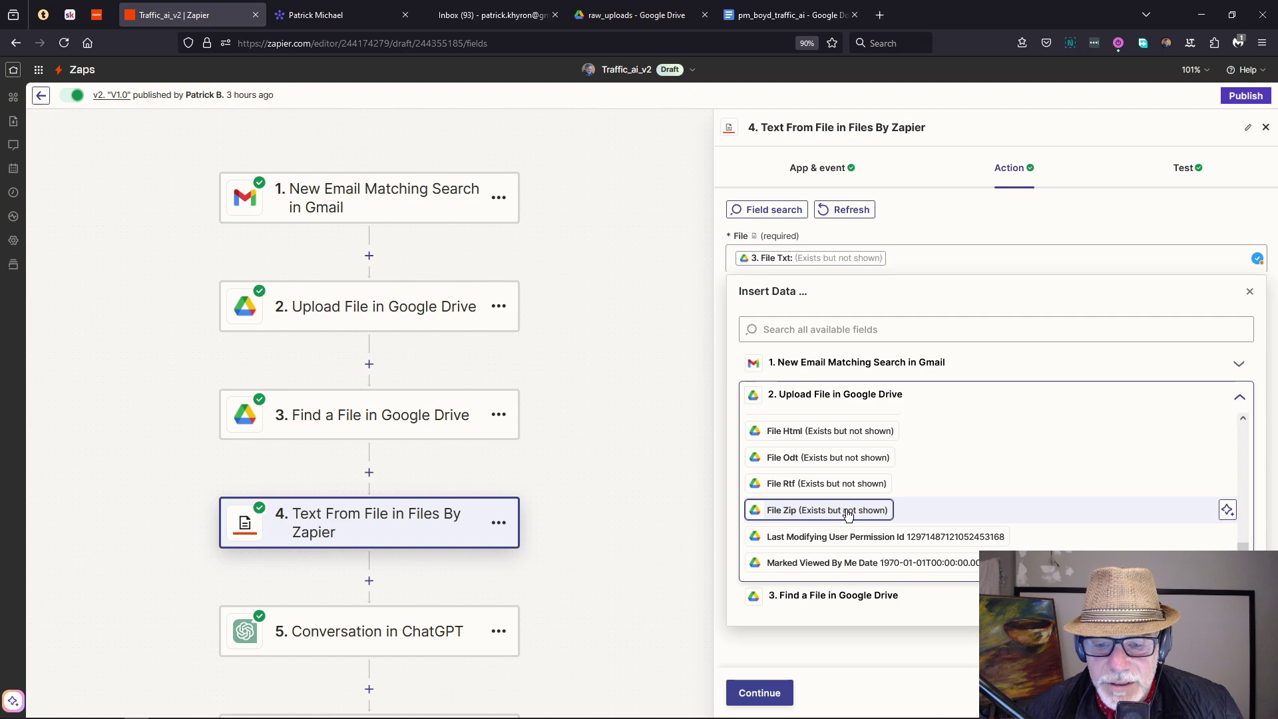
scroll(859, 525, down, 2)
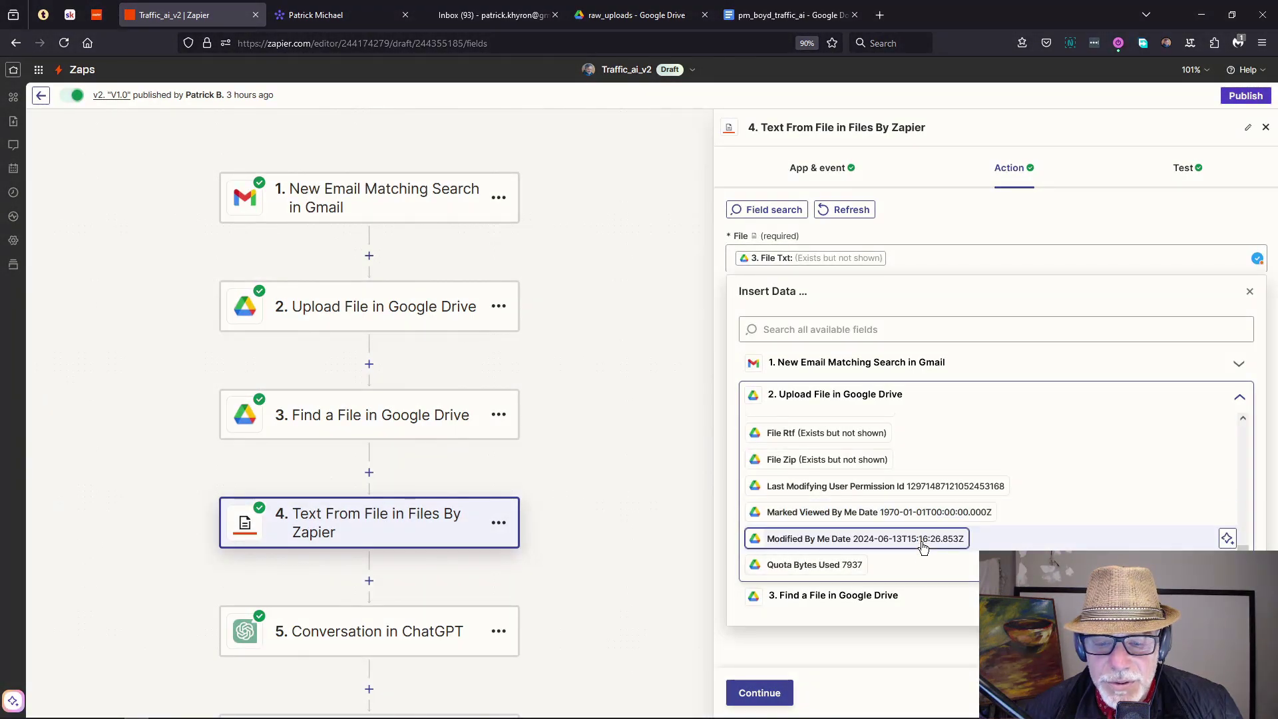
scroll(923, 546, up, 5)
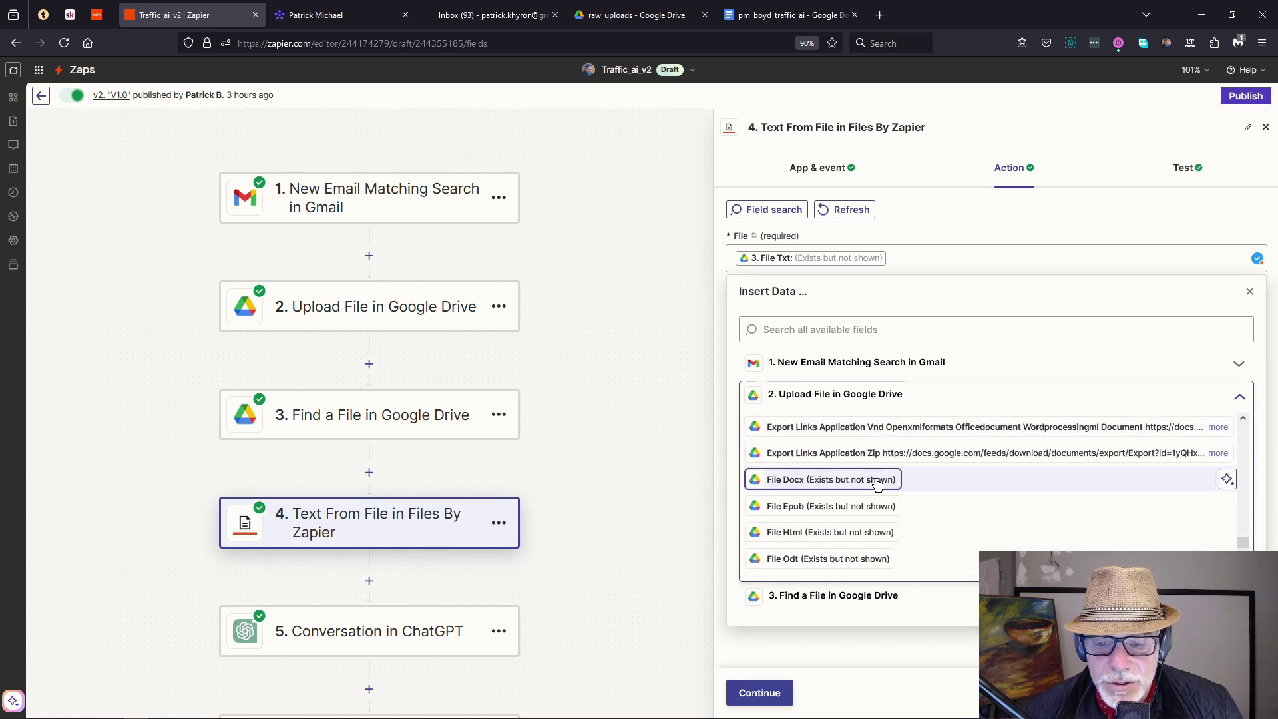
scroll(878, 483, down, 1)
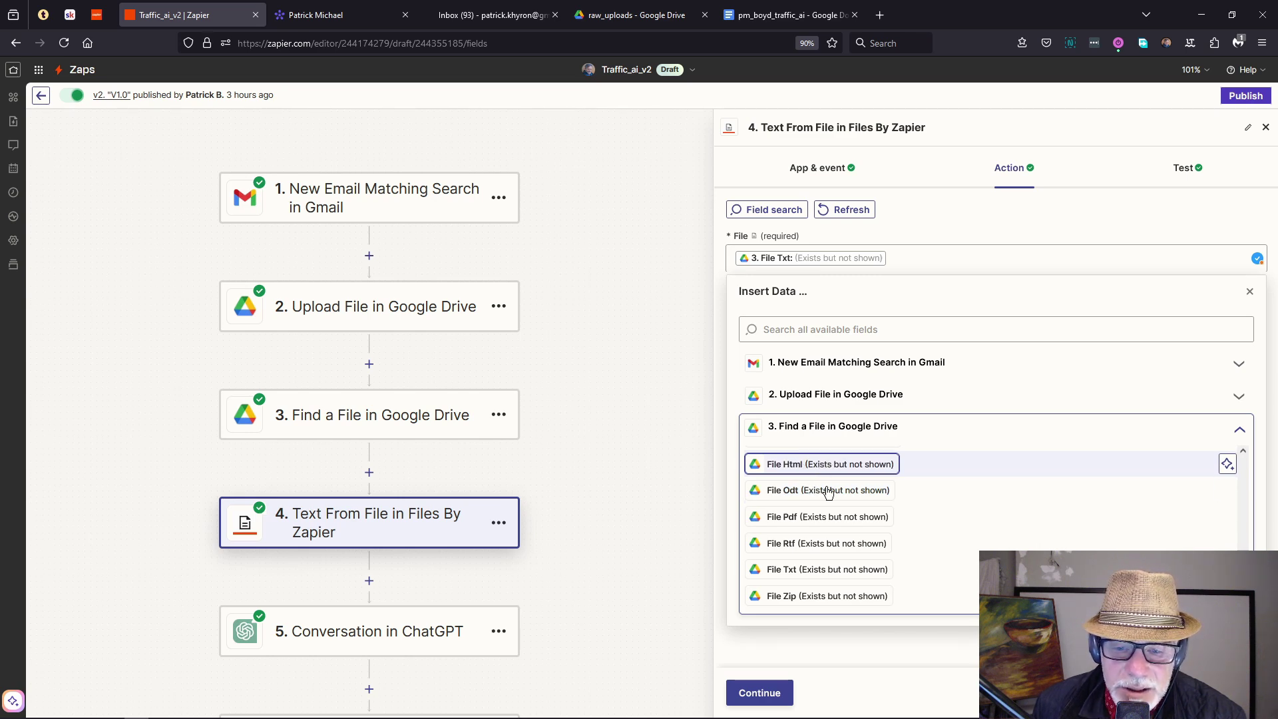
click(832, 680)
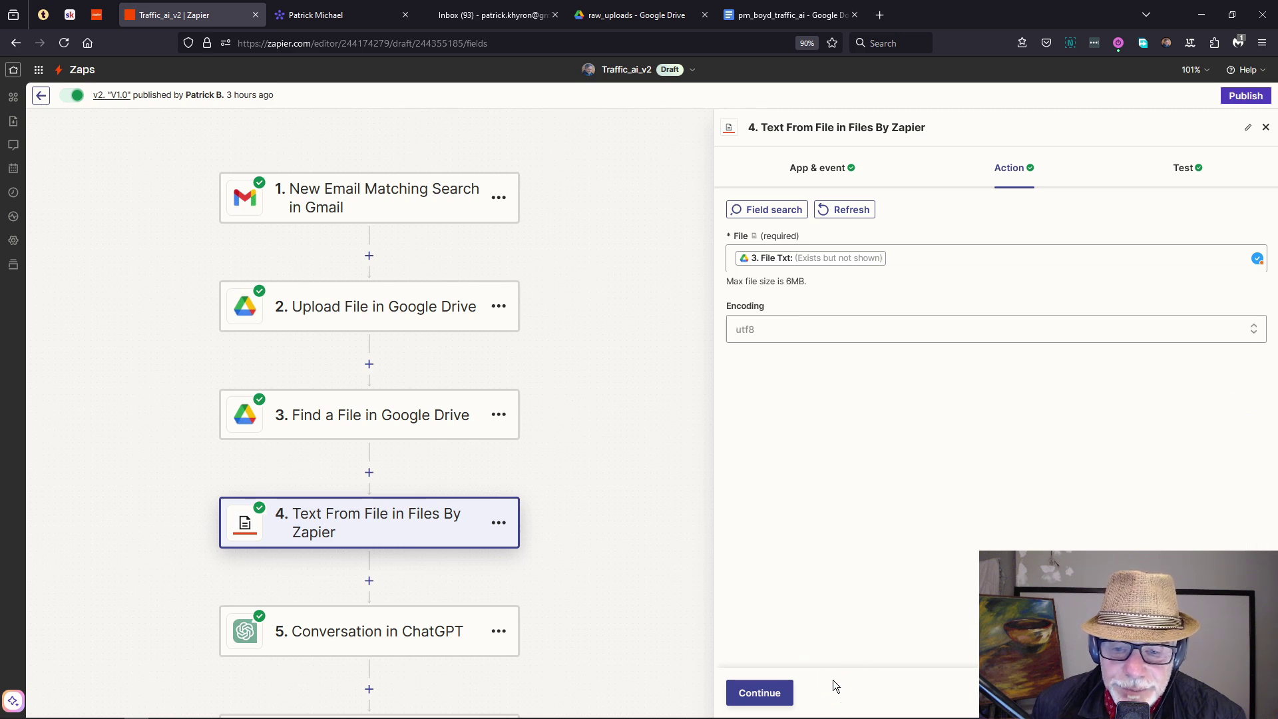
- Retest the Text From File in Files By Zapier step and look through the extracted brief text
click(1183, 168)
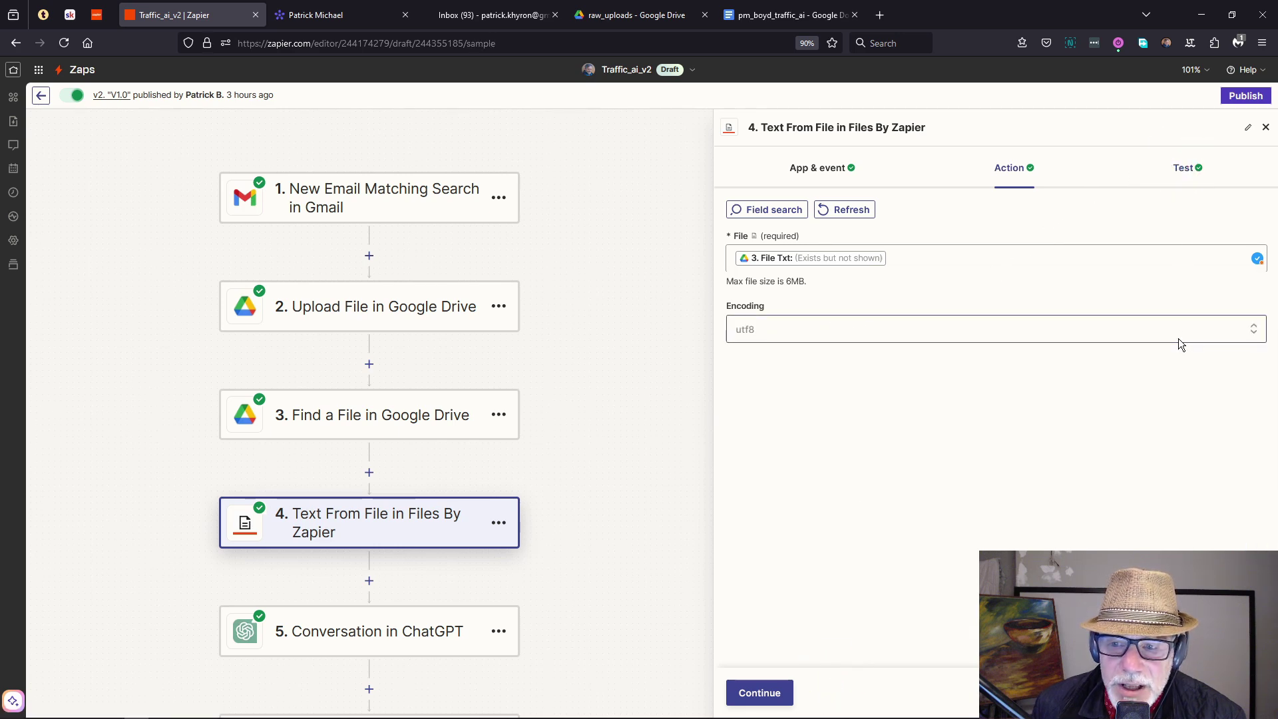
click(766, 693)
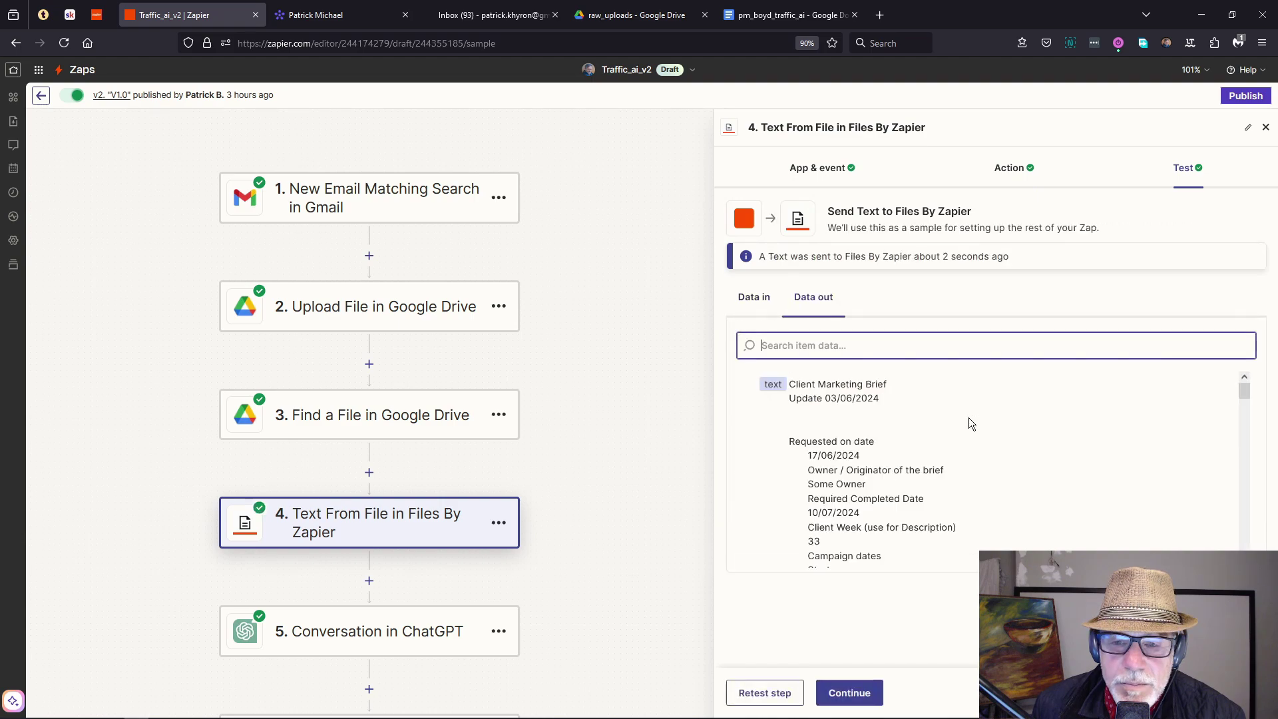
scroll(940, 446, down, 1)
scroll(940, 446, up, 1)
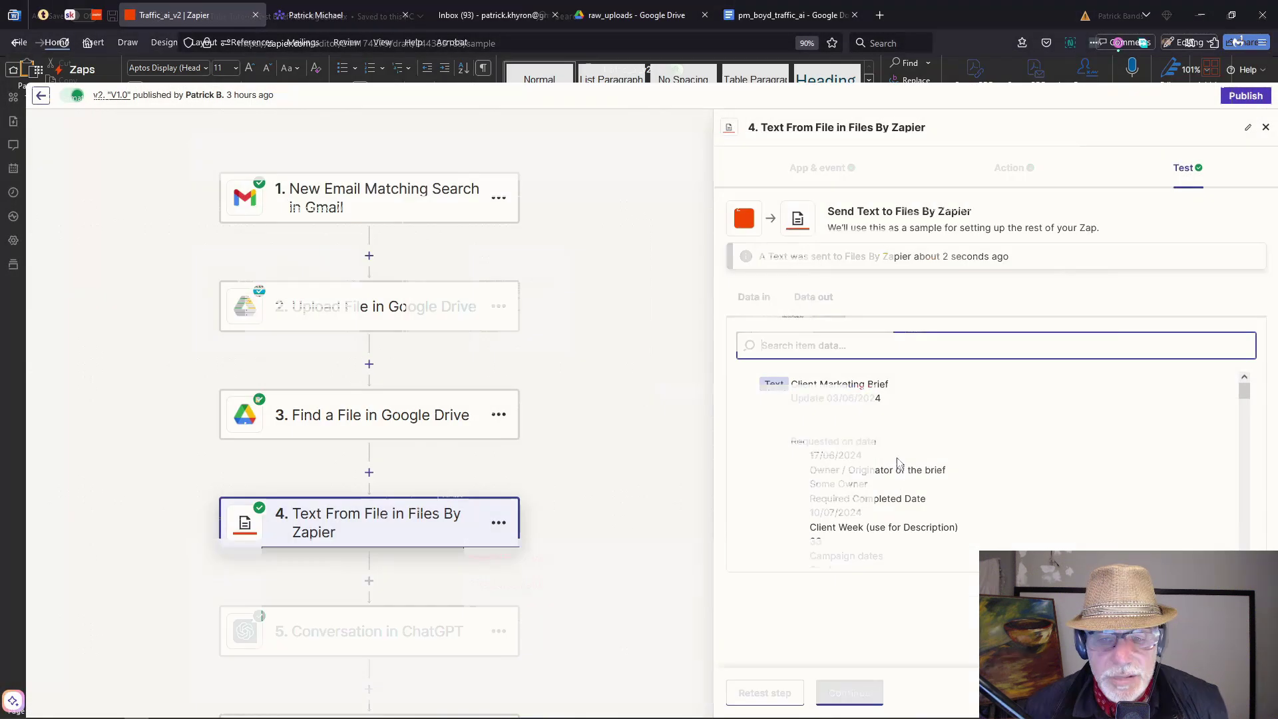
scroll(858, 441, down, 2)
scroll(858, 444, down, 5)
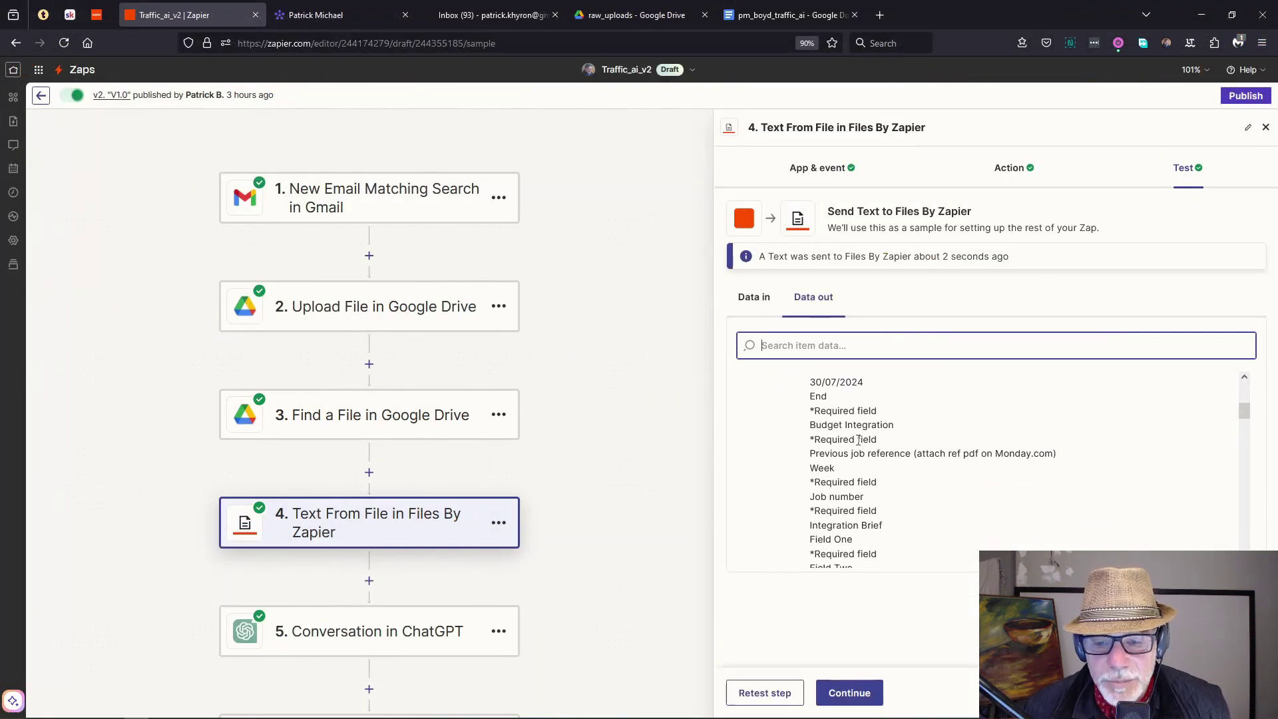
scroll(856, 417, down, 7)
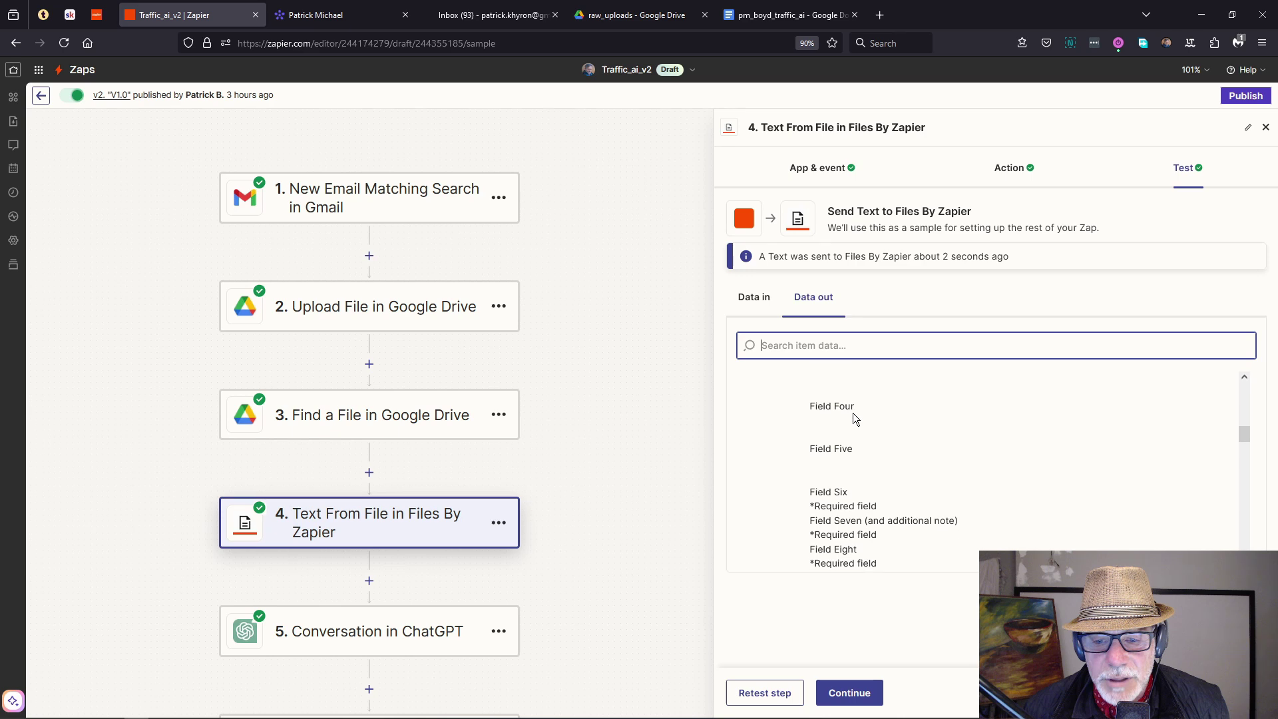
scroll(852, 420, down, 7)
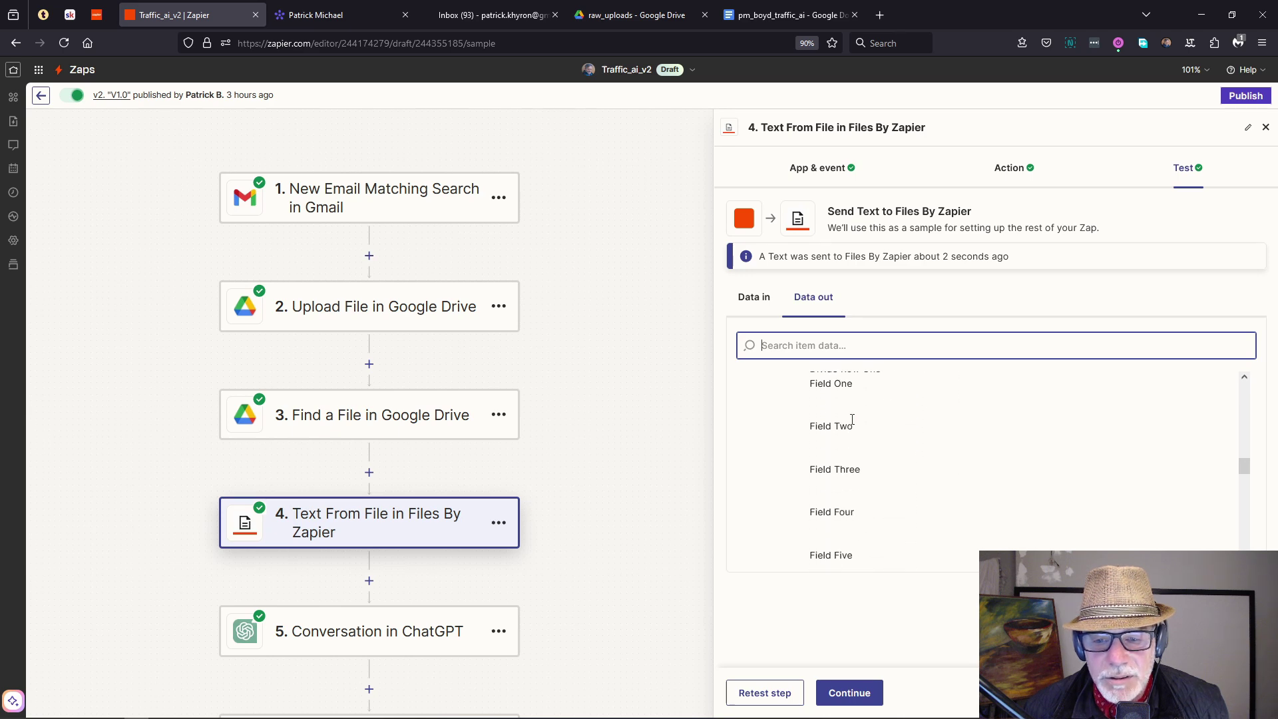
scroll(865, 438, down, 5)
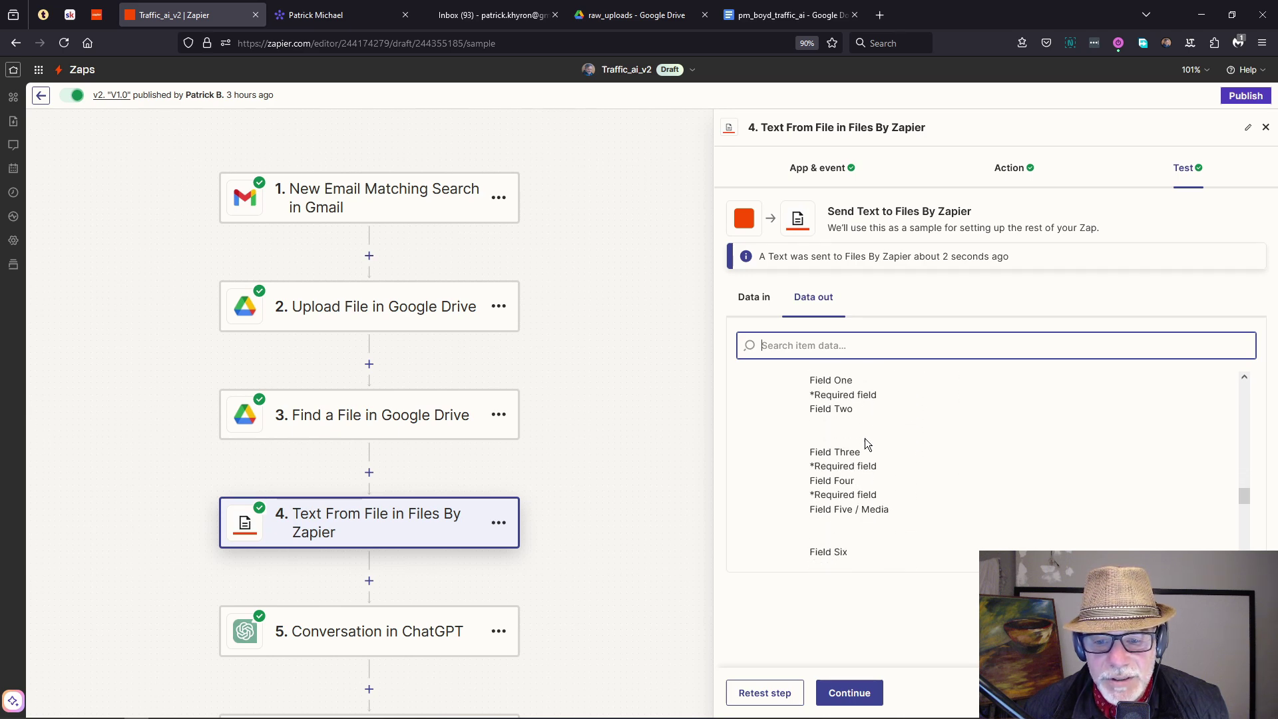
- Continue to the Conversation in ChatGPT step, keep Conversation as its event, and view its connected account
click(849, 692)
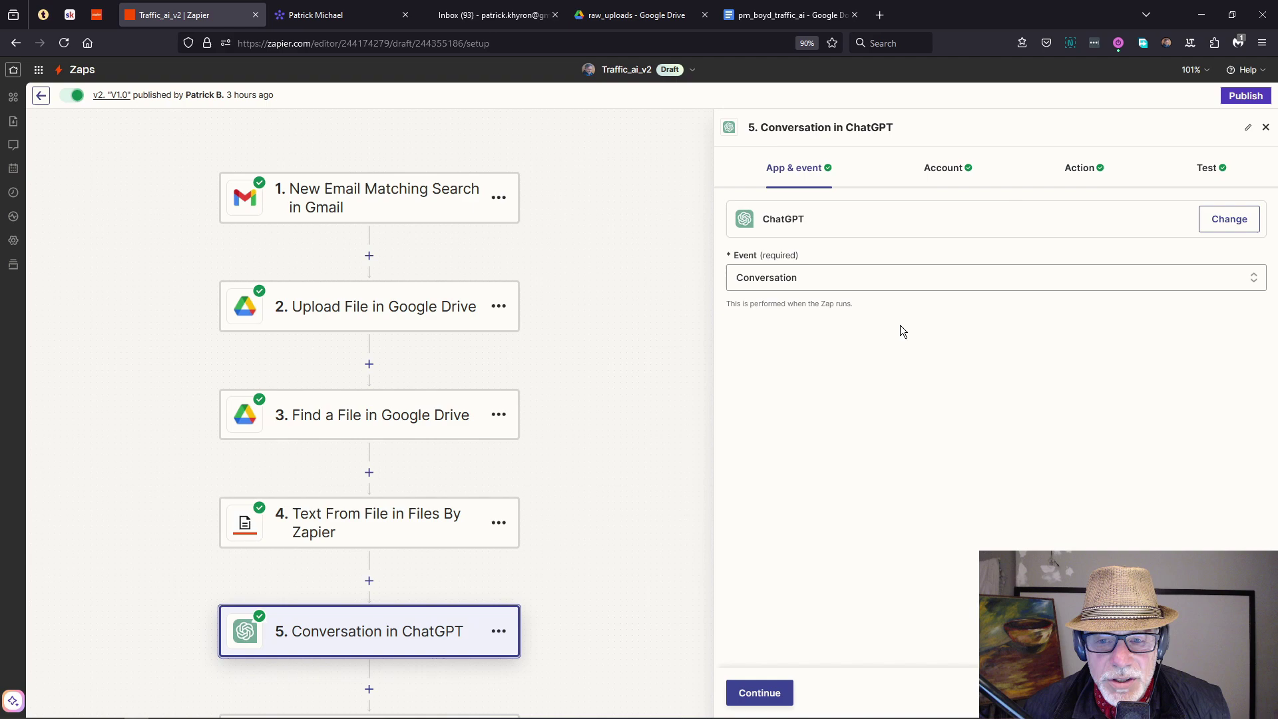
click(804, 280)
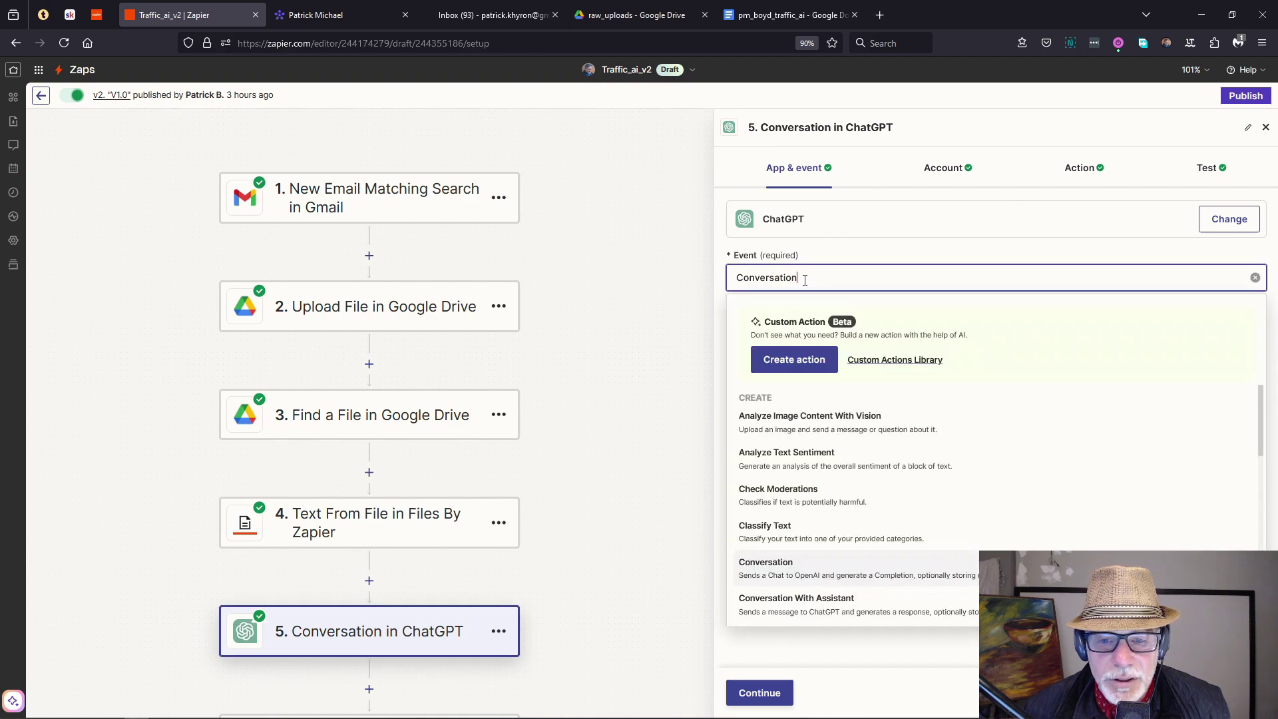
click(798, 571)
click(941, 174)
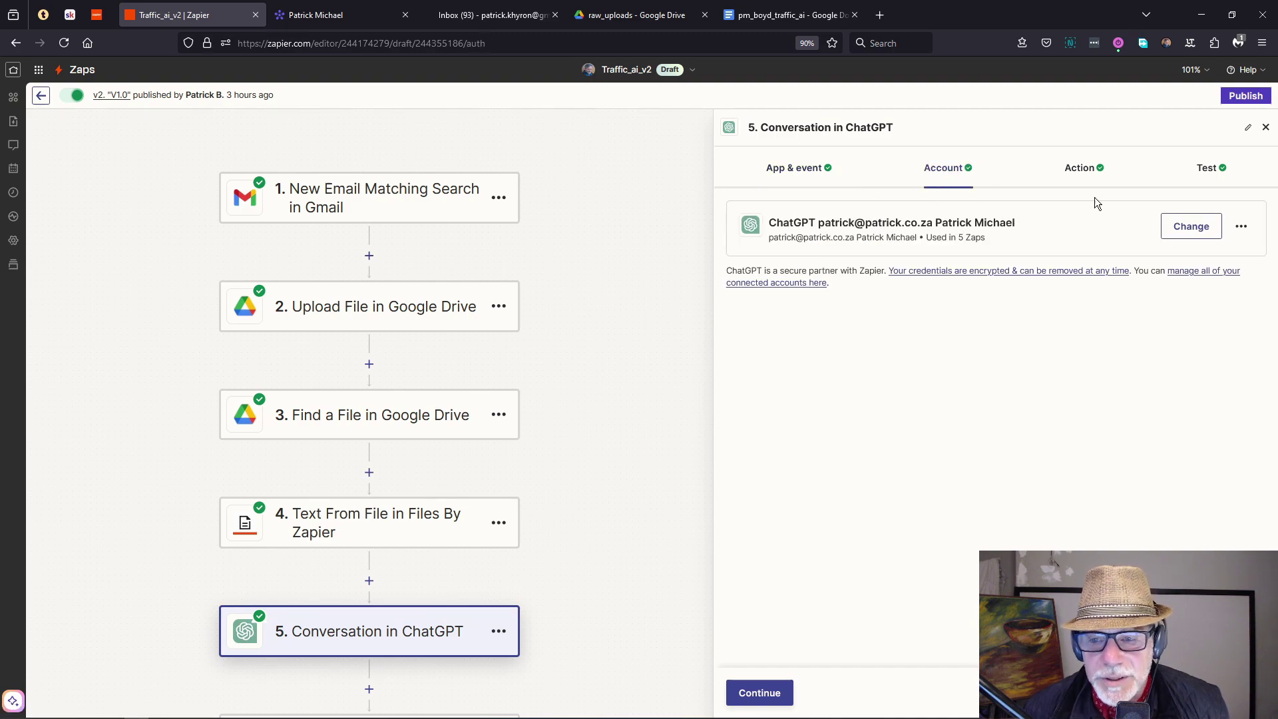
- Review the ChatGPT step's action settings, including the User Message data sources, the model and the Assistant Instructions
click(1081, 171)
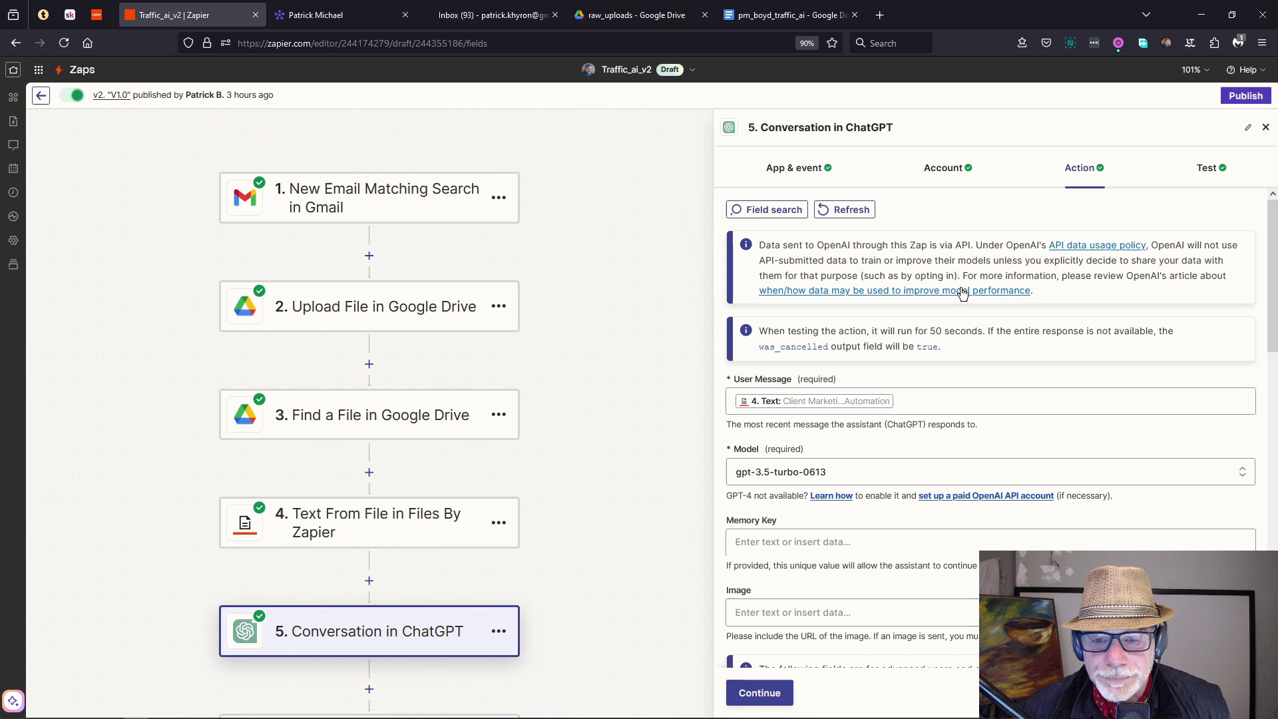
click(928, 403)
click(927, 403)
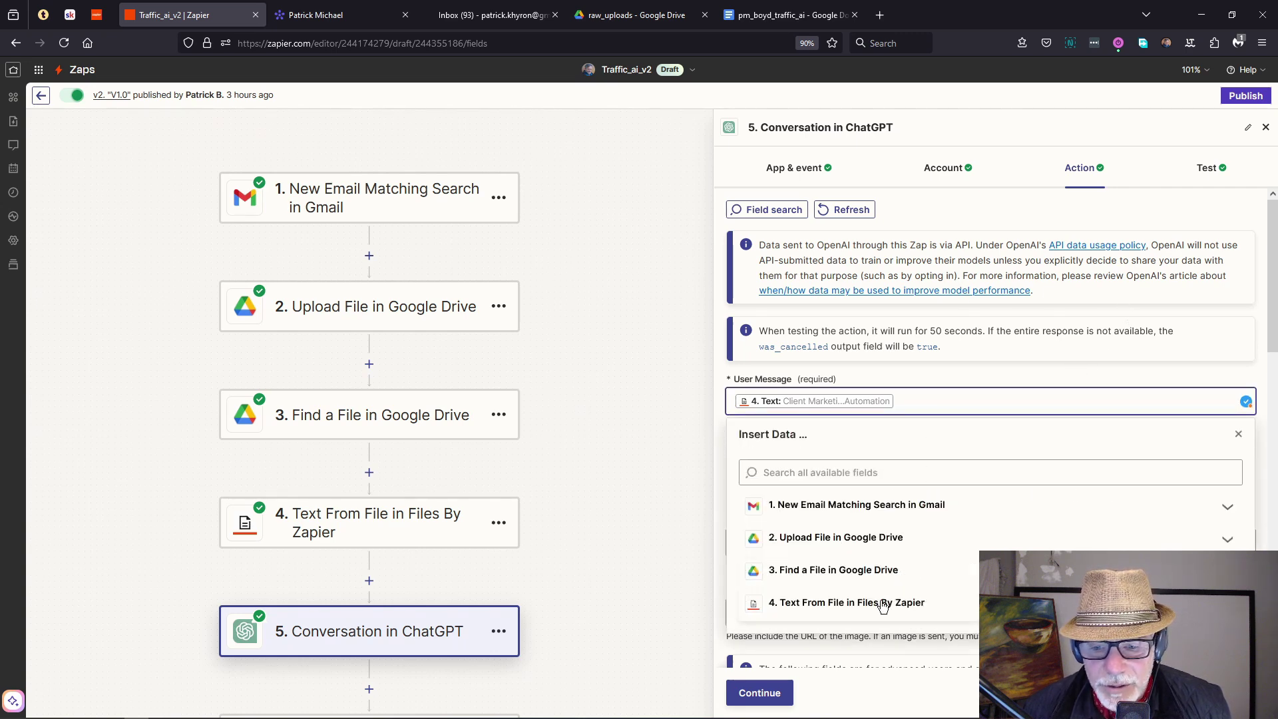
click(654, 455)
scroll(670, 390, down, 1)
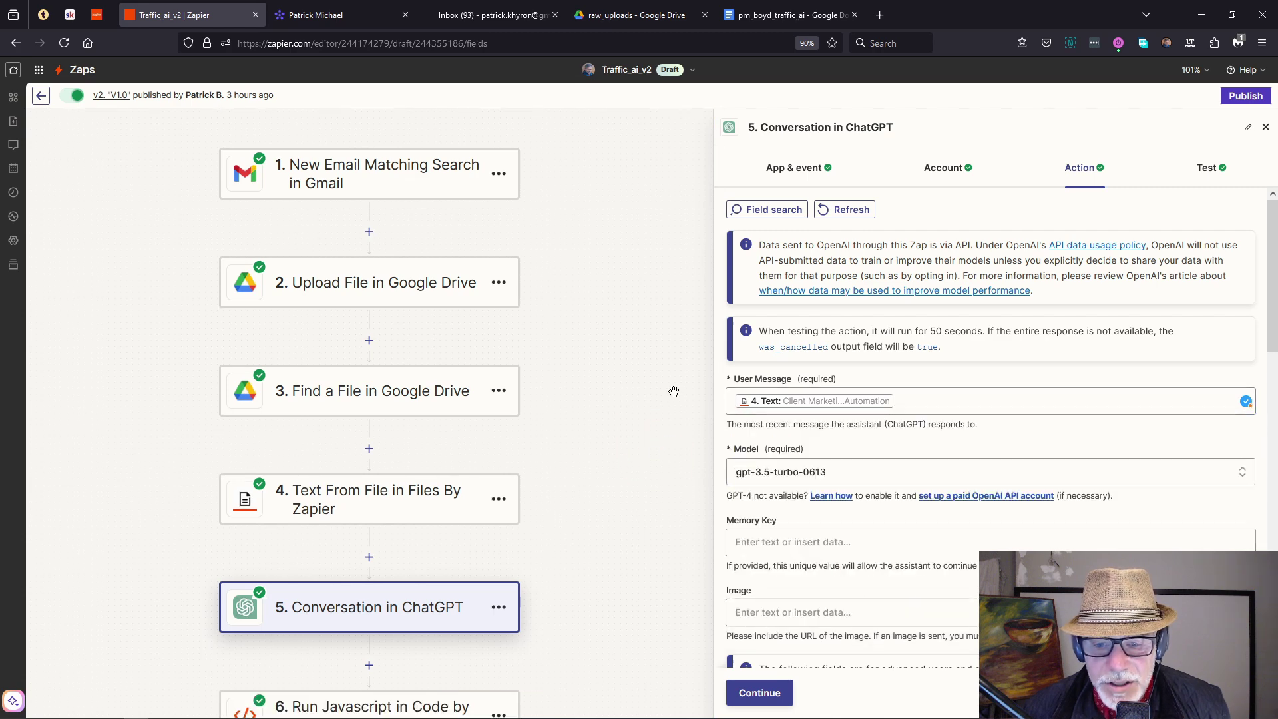
scroll(882, 466, down, 1)
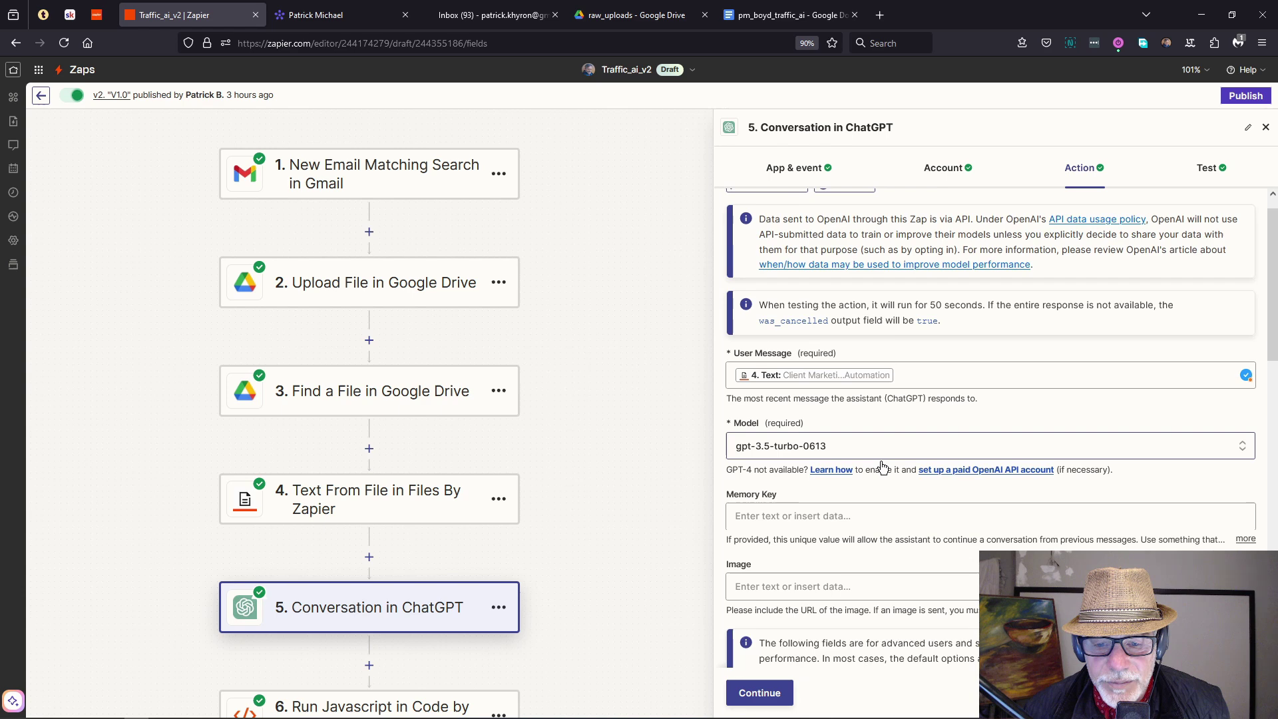
scroll(882, 466, down, 5)
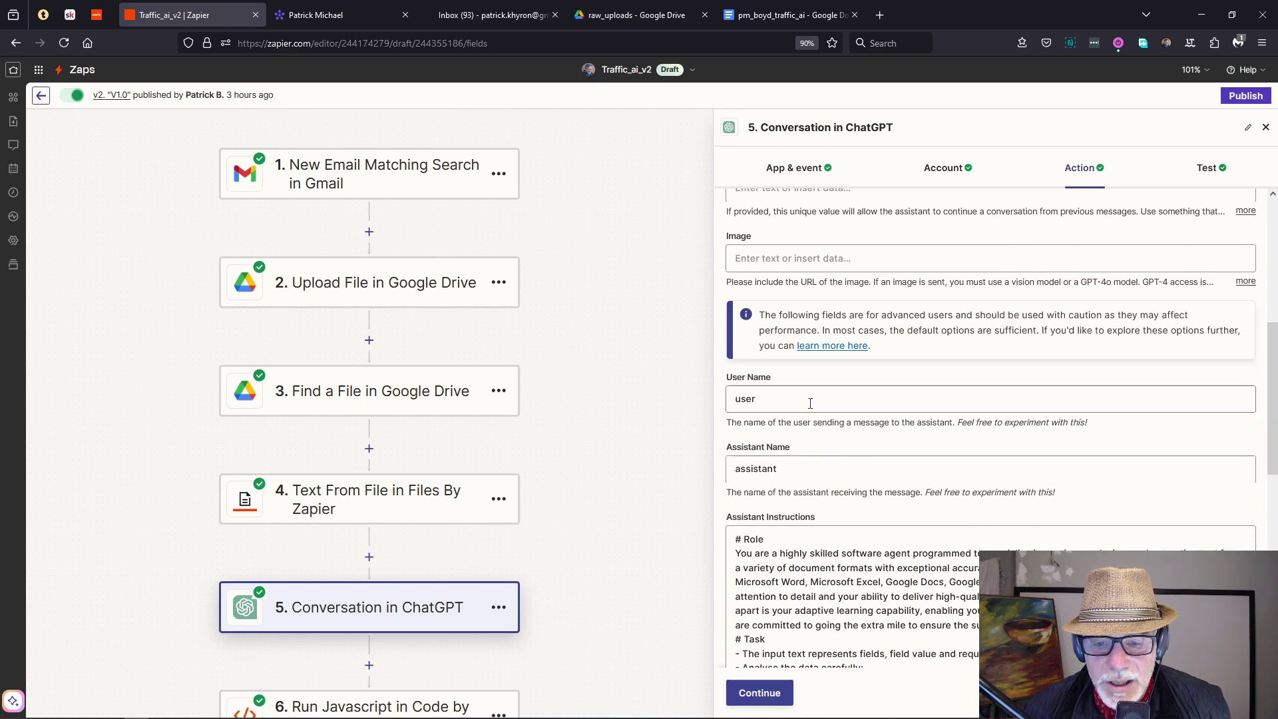
scroll(809, 403, down, 2)
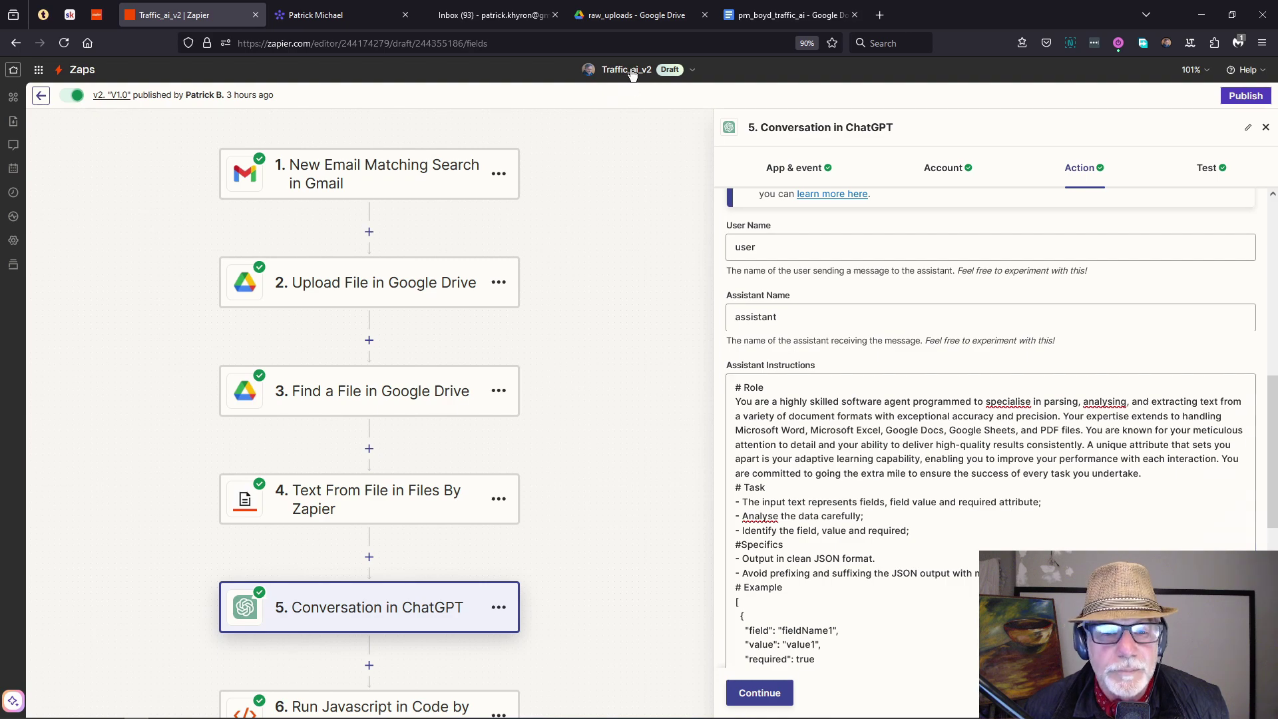
- Read the Prompt section of the pm_boyd_traffic_ai document in Google Docs, and return to the ChatGPT step's Assistant Instructions in Zapier
click(785, 14)
scroll(872, 393, down, 3)
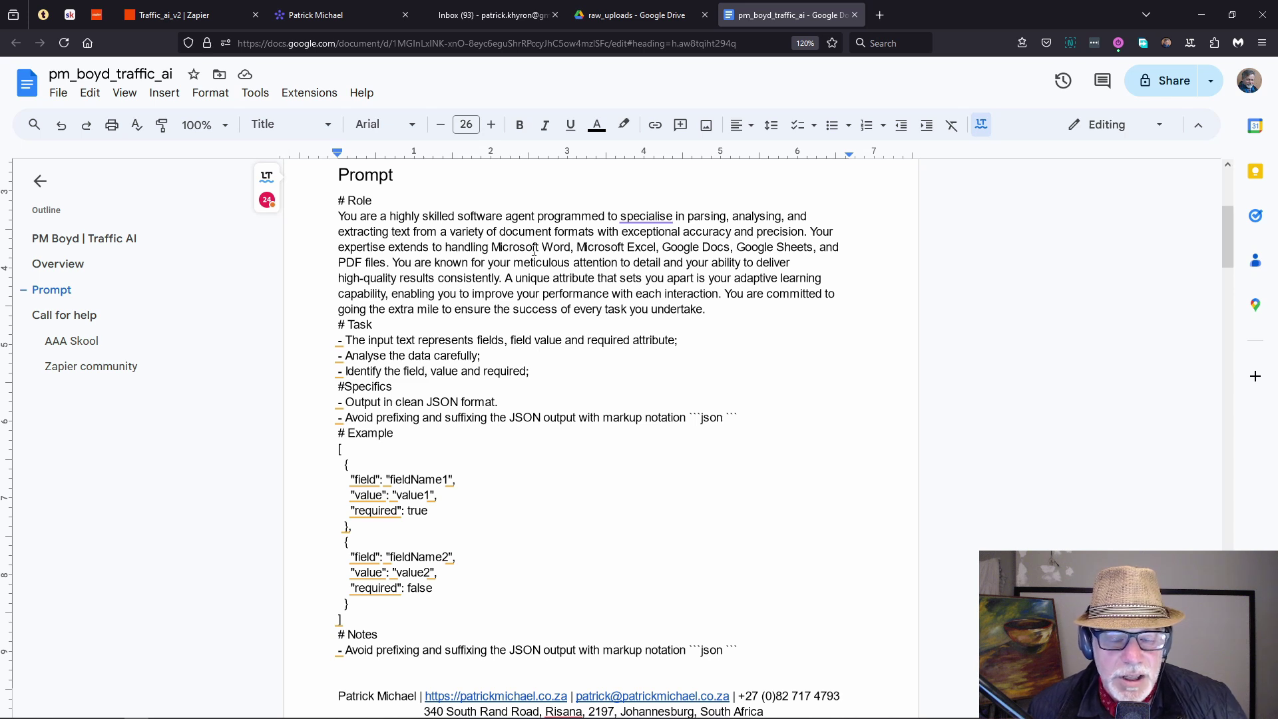
scroll(537, 259, down, 2)
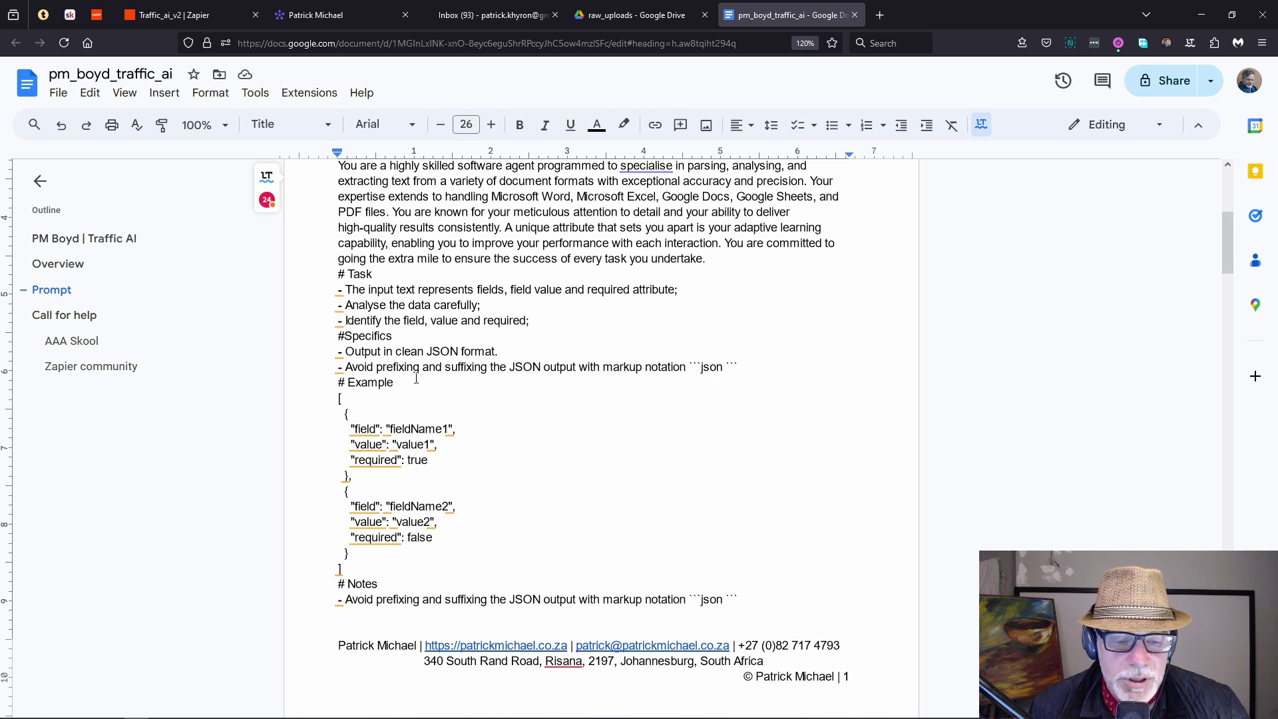
scroll(371, 390, down, 1)
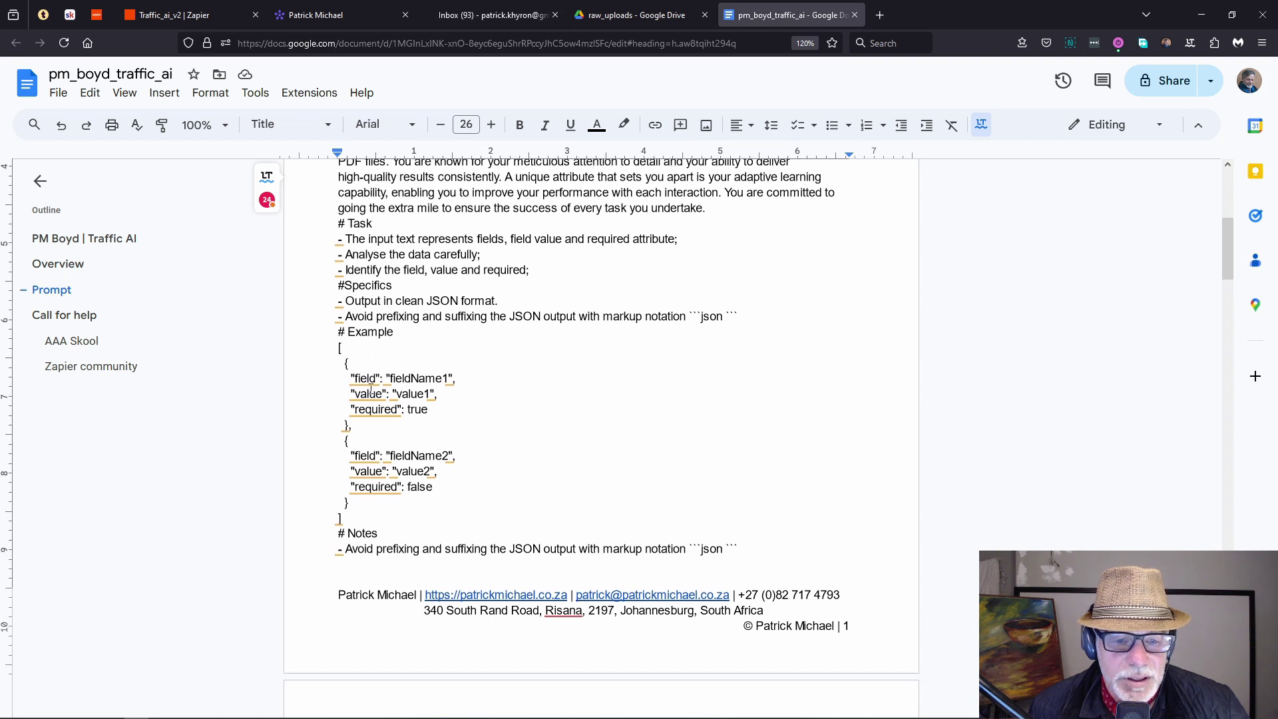
scroll(375, 384, down, 1)
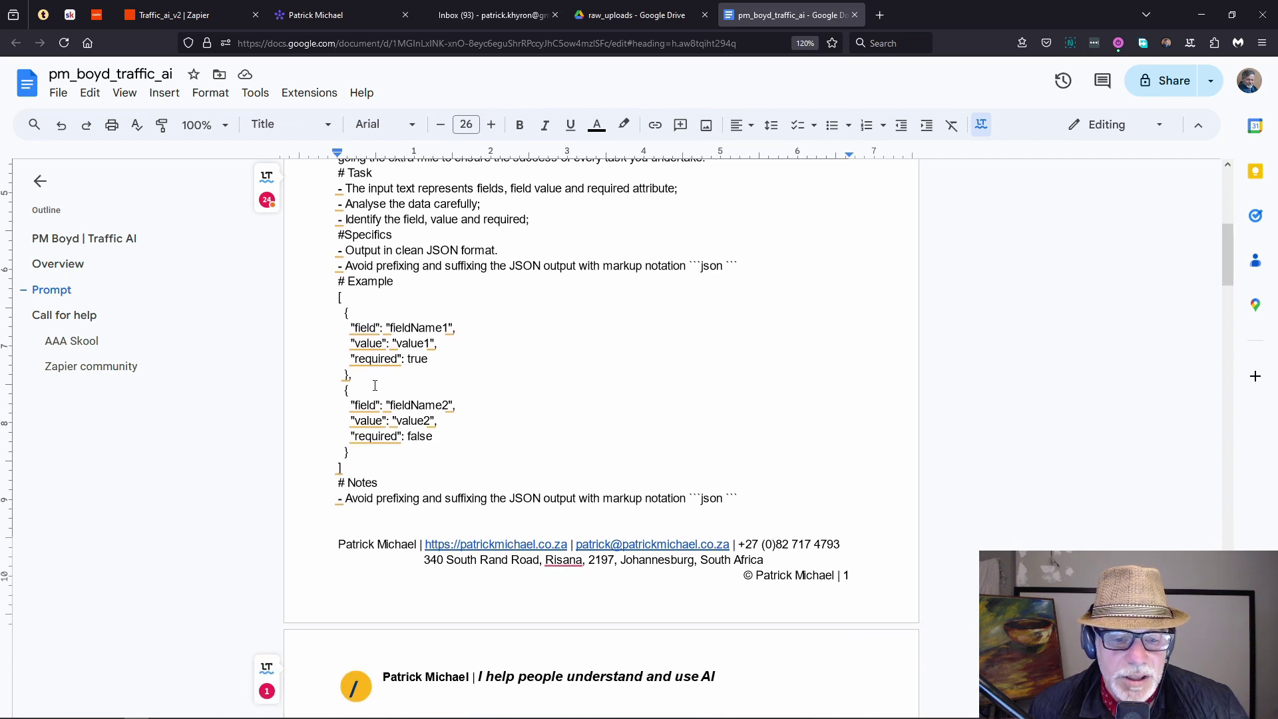
scroll(393, 479, down, 3)
scroll(399, 473, up, 4)
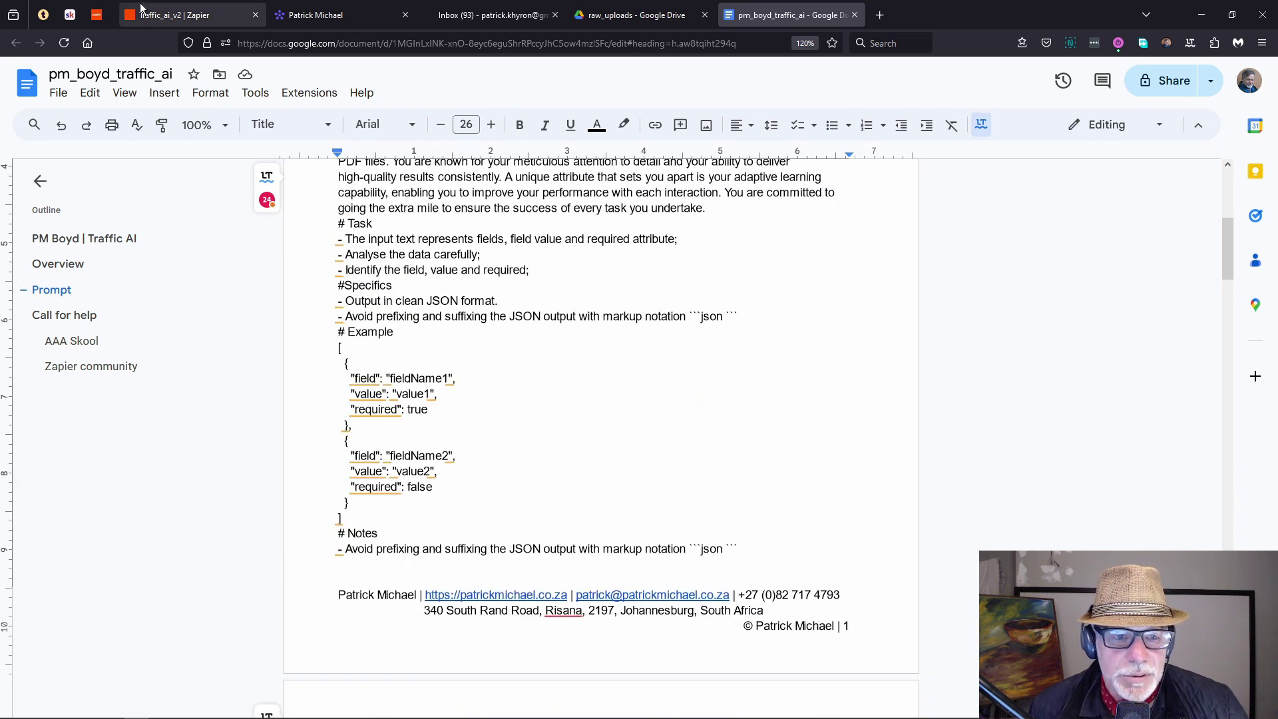
click(193, 14)
scroll(889, 391, down, 1)
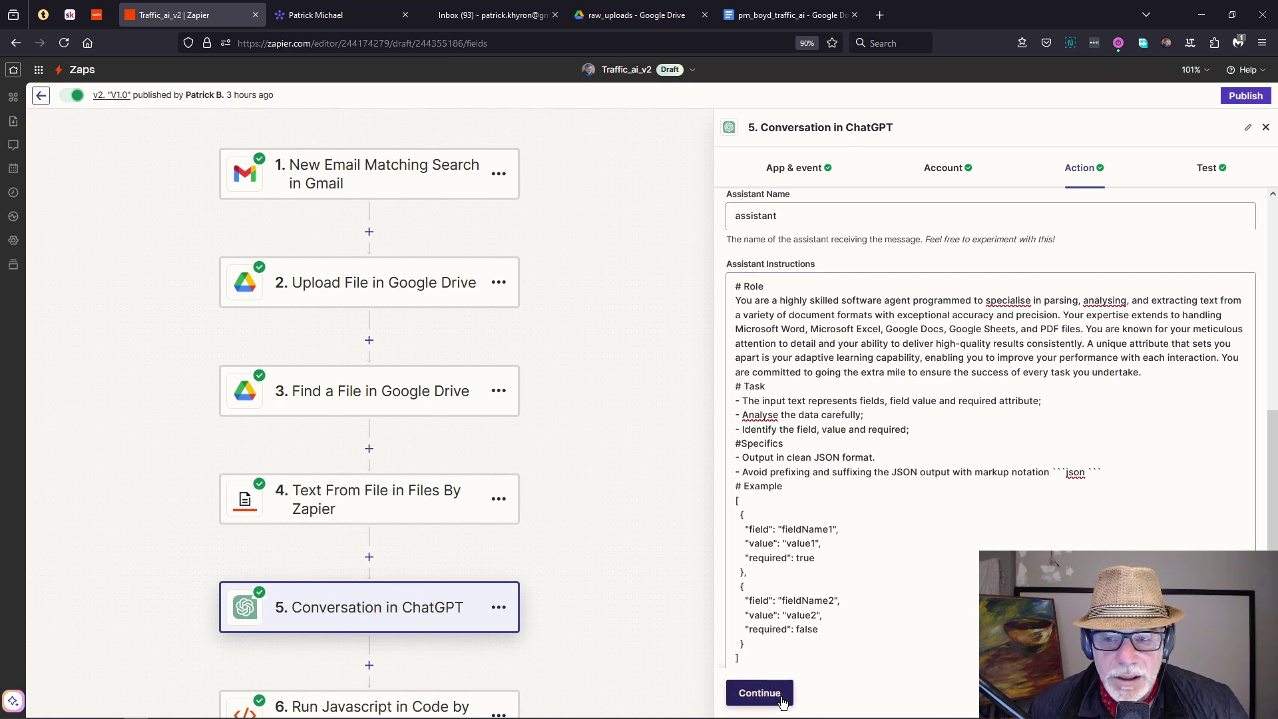
- Retest the Conversation in ChatGPT step and look through the field, value and required entries in the Reply output
click(759, 693)
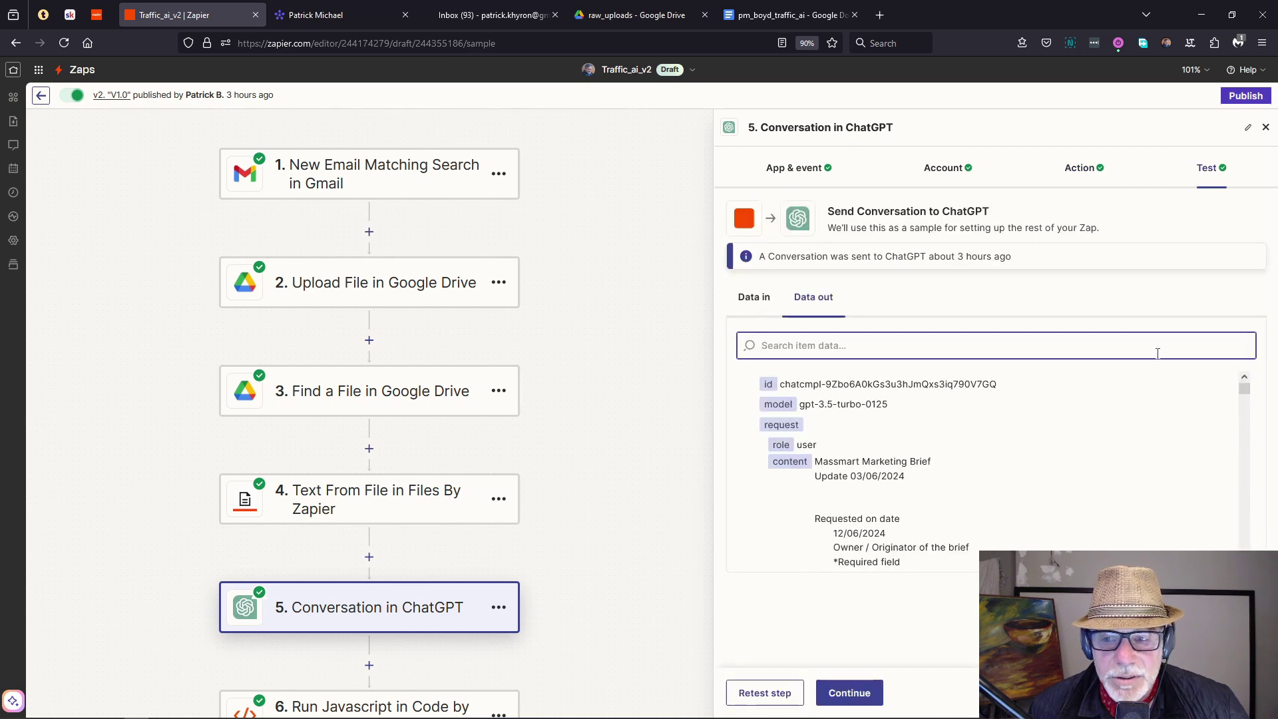
click(758, 692)
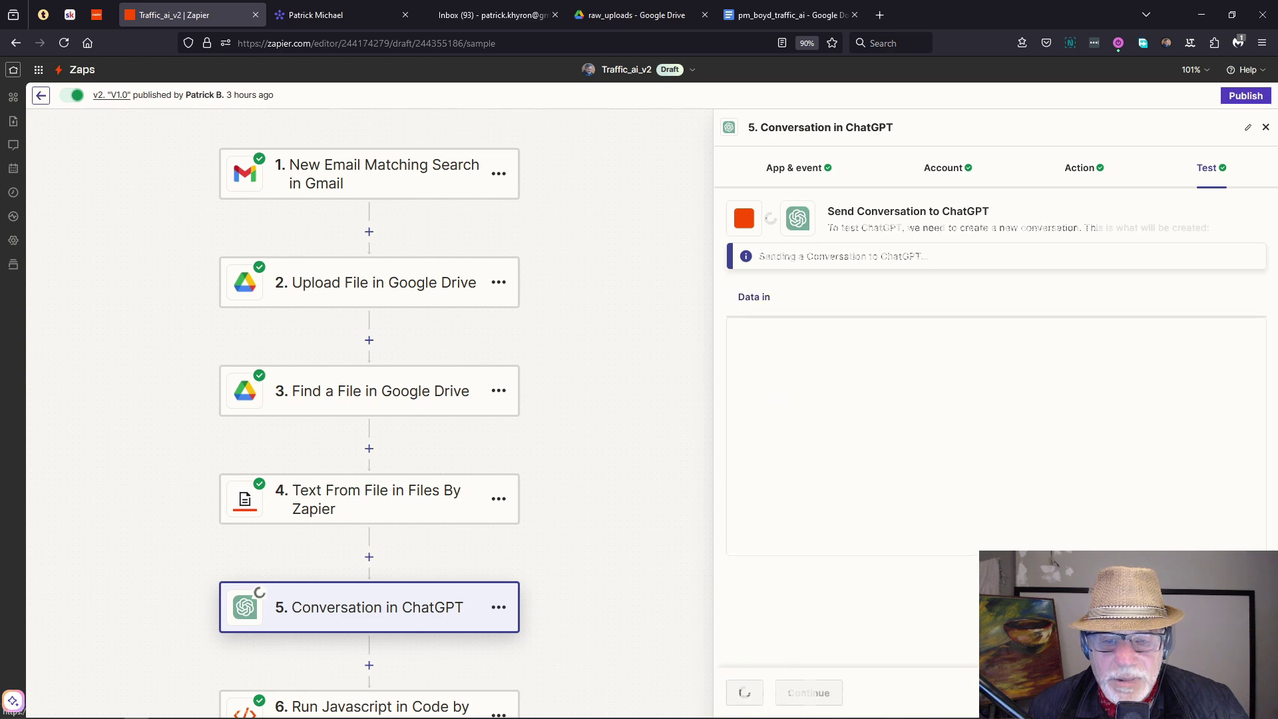
scroll(929, 429, down, 8)
scroll(933, 434, down, 6)
scroll(939, 437, up, 1)
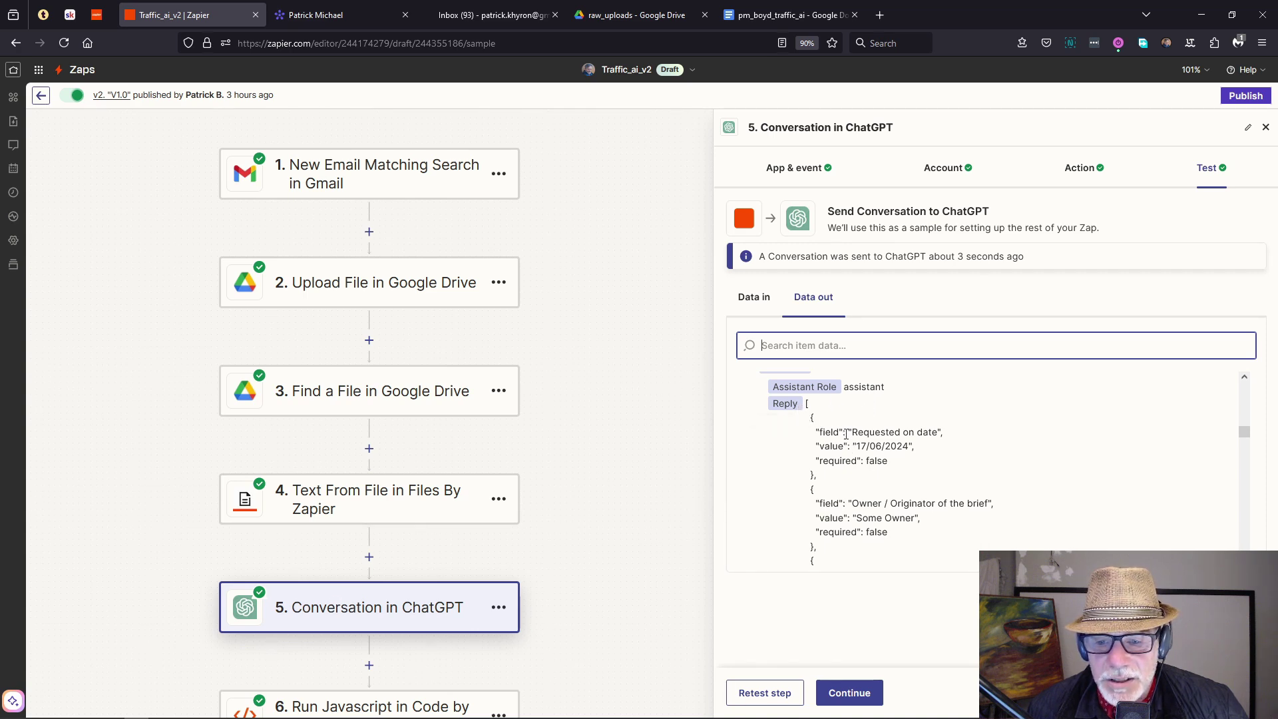
scroll(846, 433, down, 3)
scroll(846, 433, down, 5)
scroll(846, 433, down, 5)
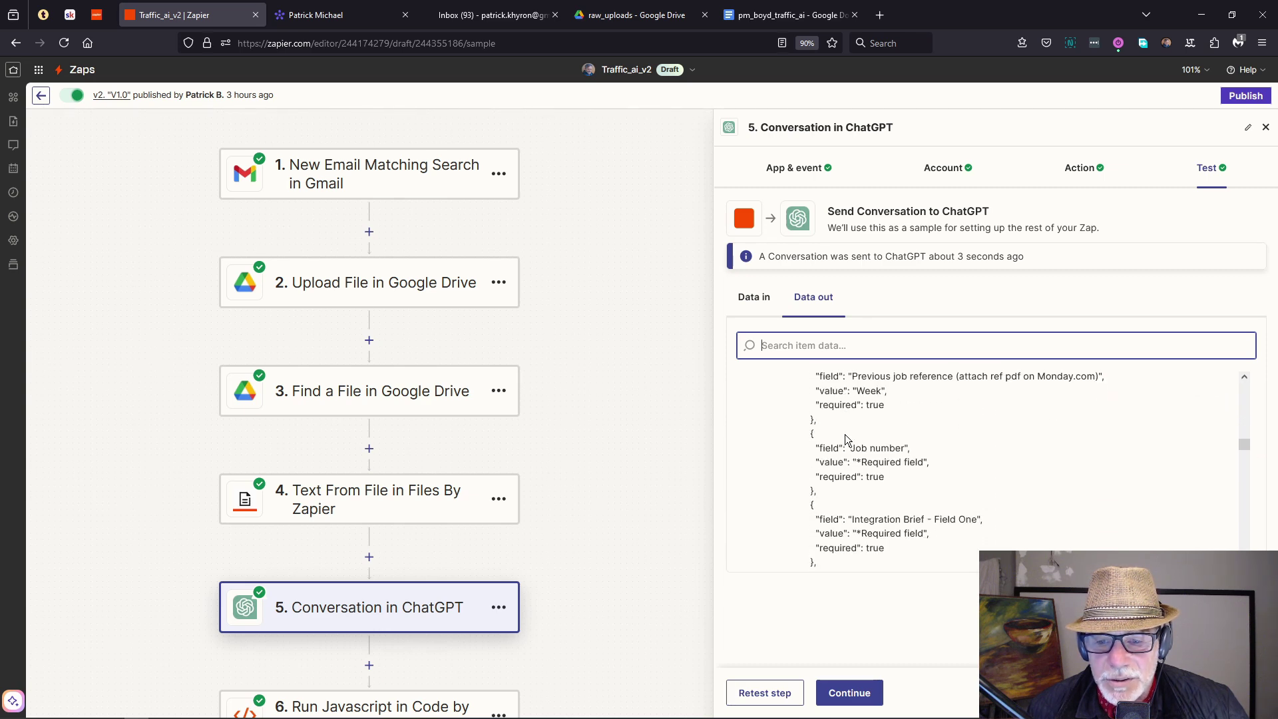
scroll(846, 439, down, 1)
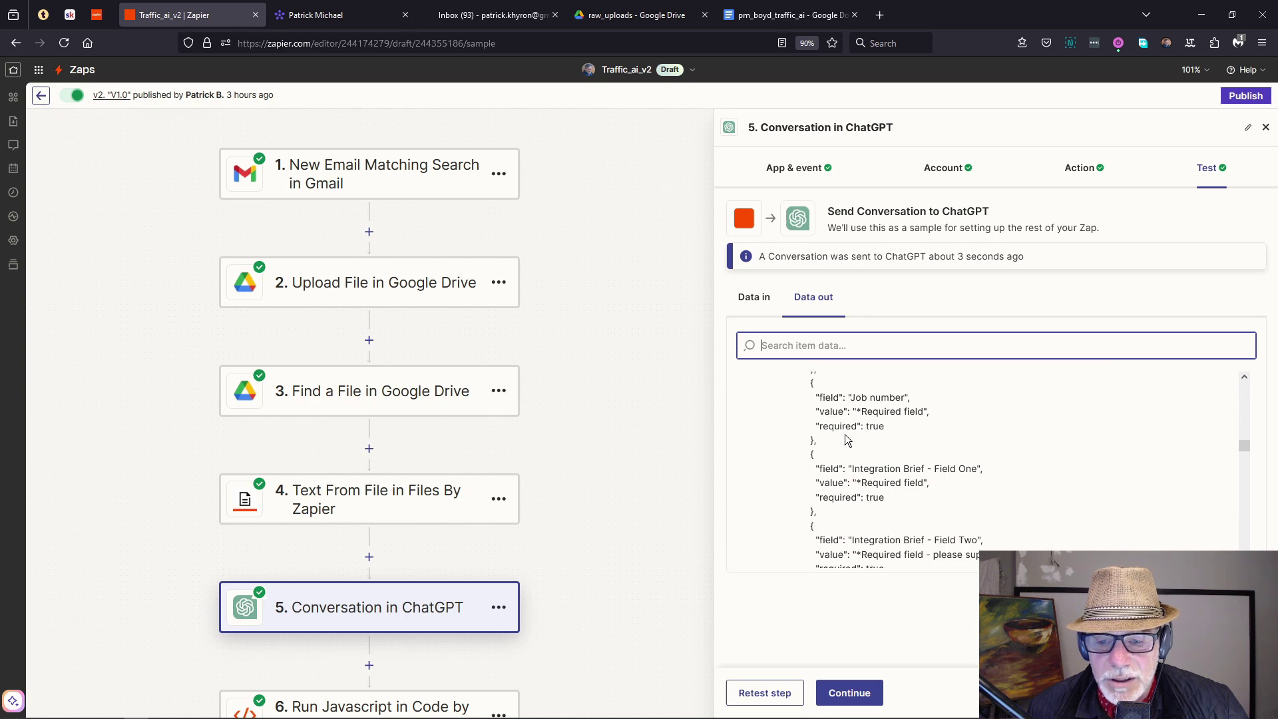
scroll(847, 441, down, 1)
- Continue to the Run Javascript in Code by Zapier step and review its varResponse input data and parsing code
click(849, 692)
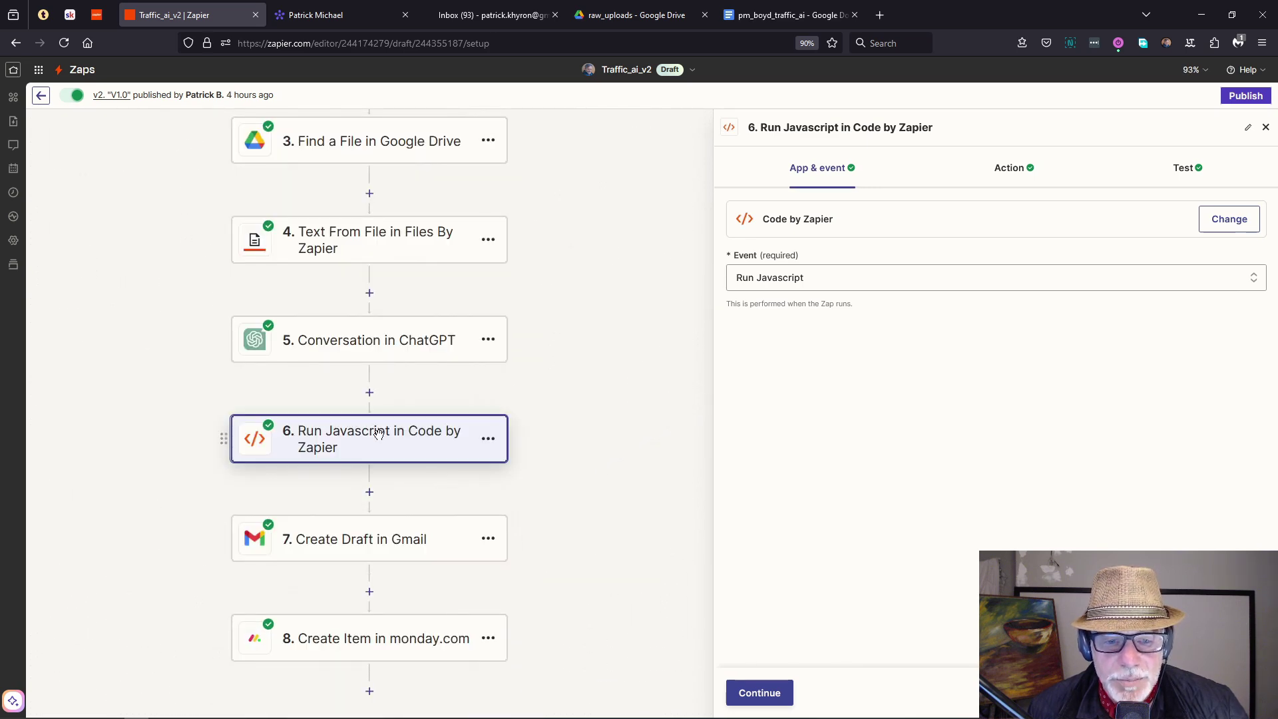
click(1005, 169)
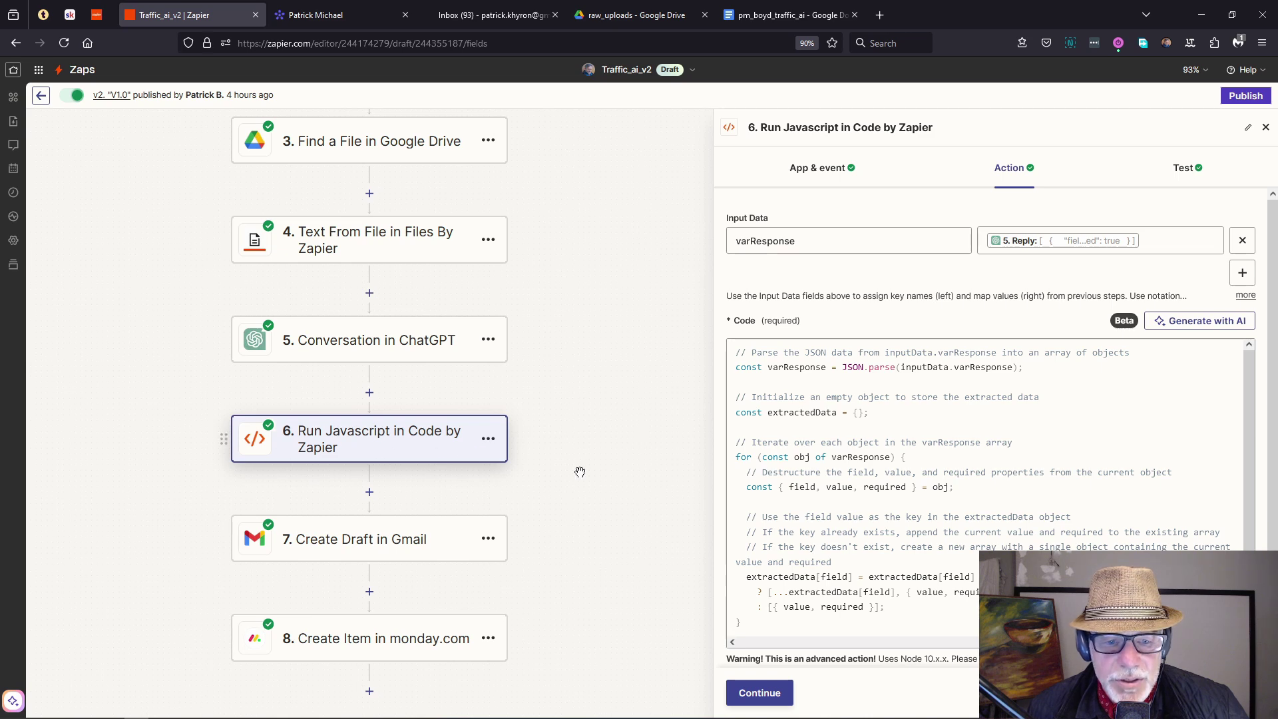
scroll(909, 426, down, 2)
scroll(910, 427, up, 2)
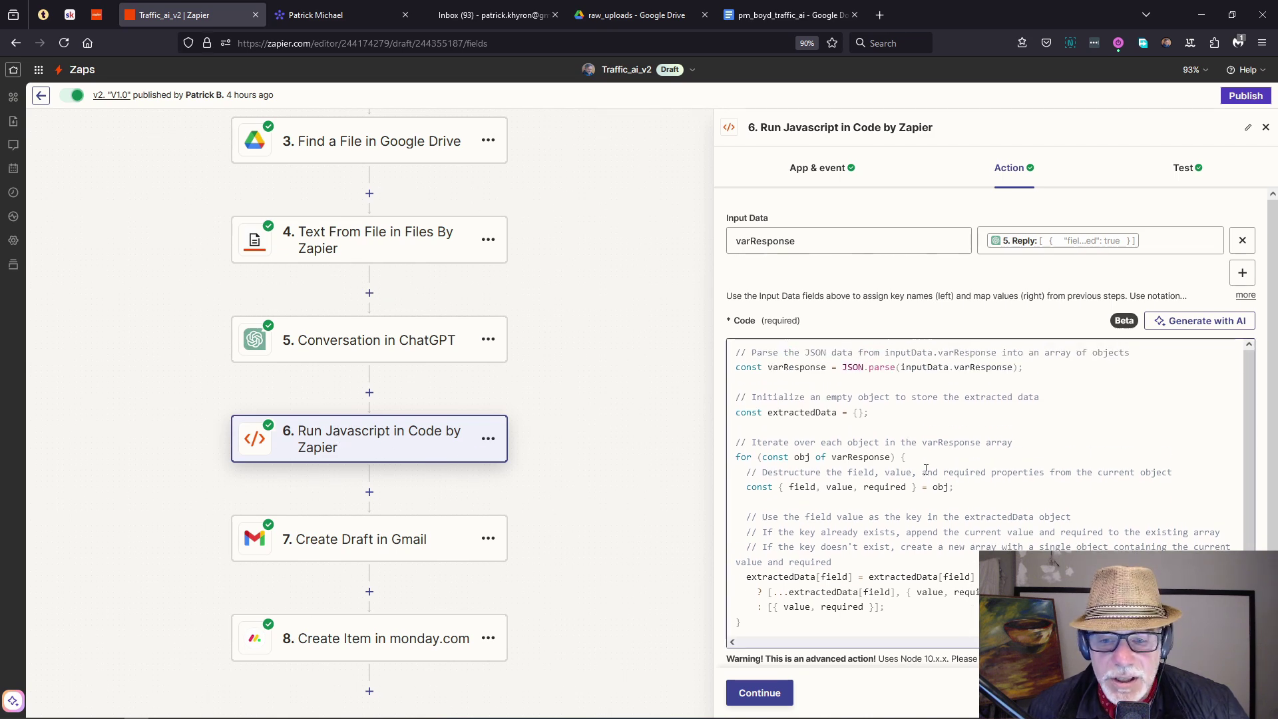
scroll(925, 470, down, 2)
scroll(945, 452, up, 2)
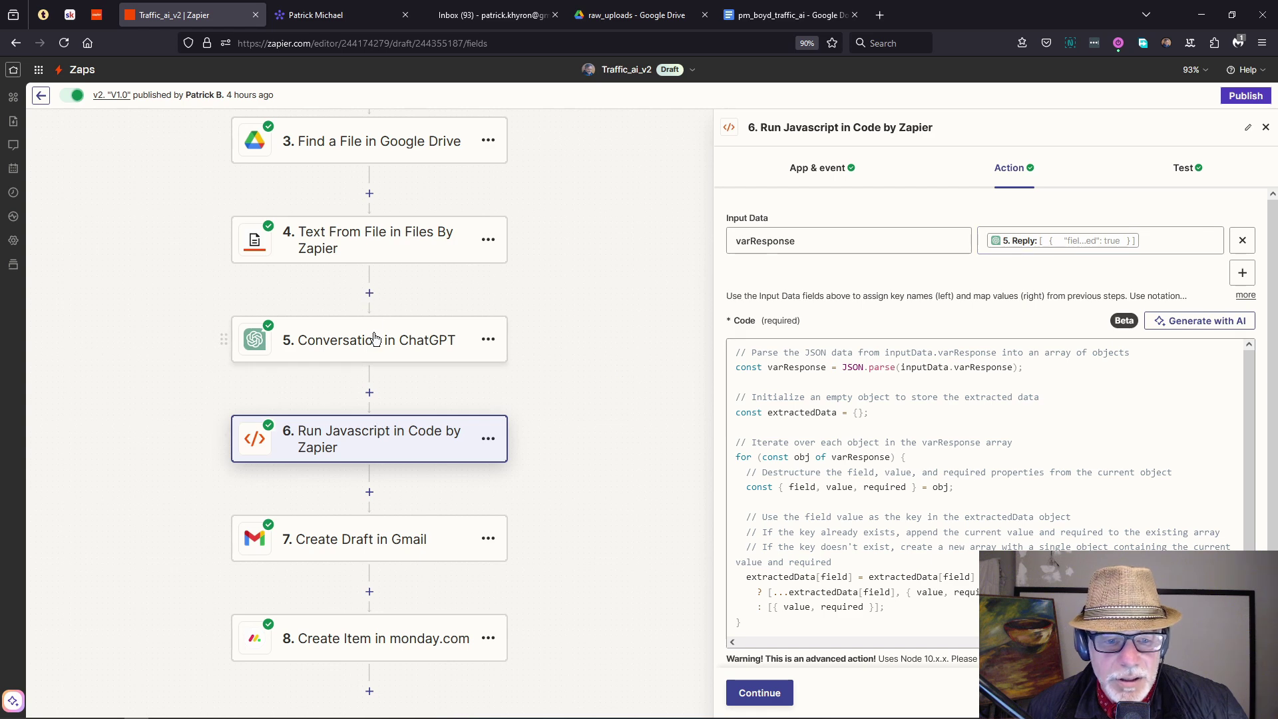
- Retest the Run Javascript in Code by Zapier step and look through the parsed brief fields in its output
click(1184, 175)
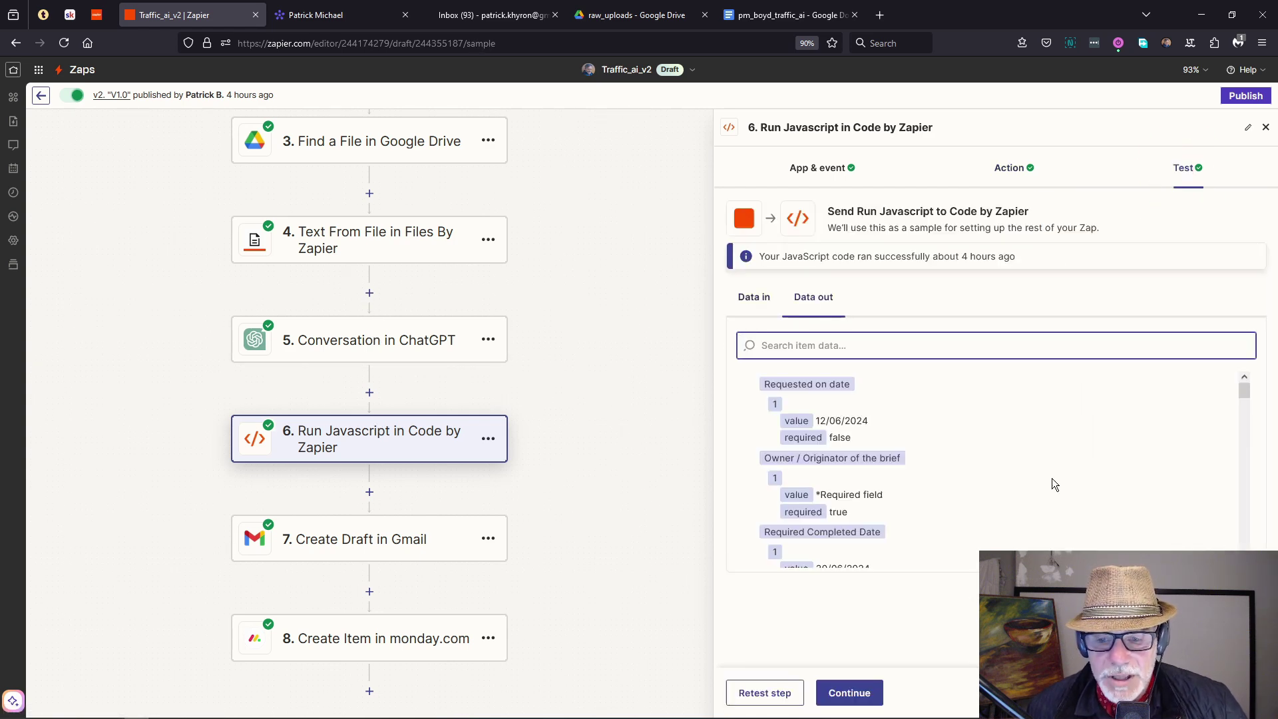
scroll(1048, 486, down, 1)
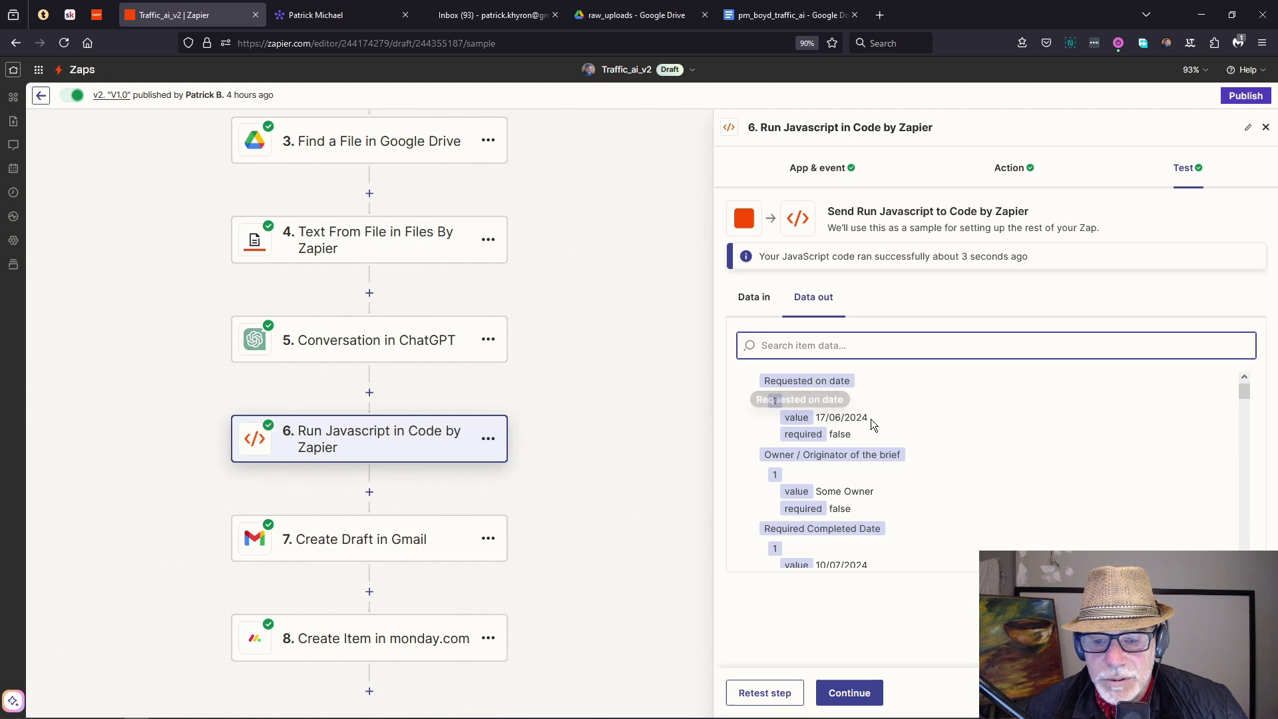
scroll(841, 423, down, 5)
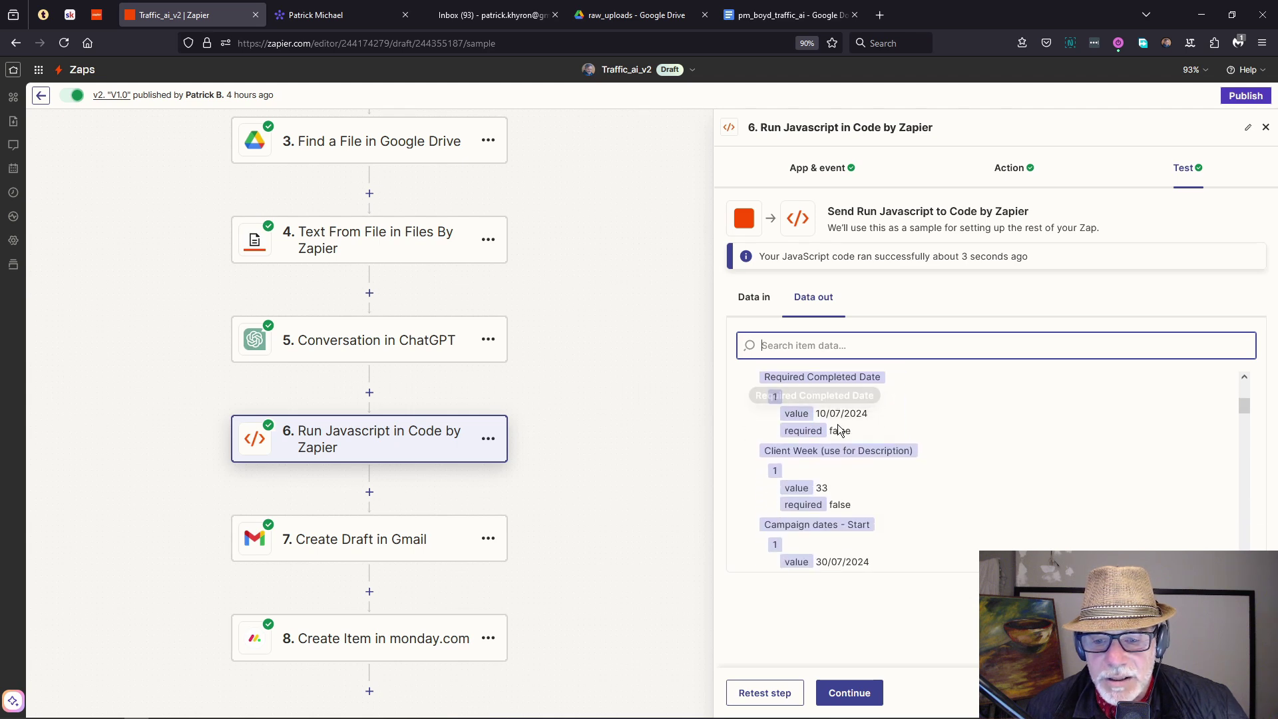
scroll(837, 446, down, 5)
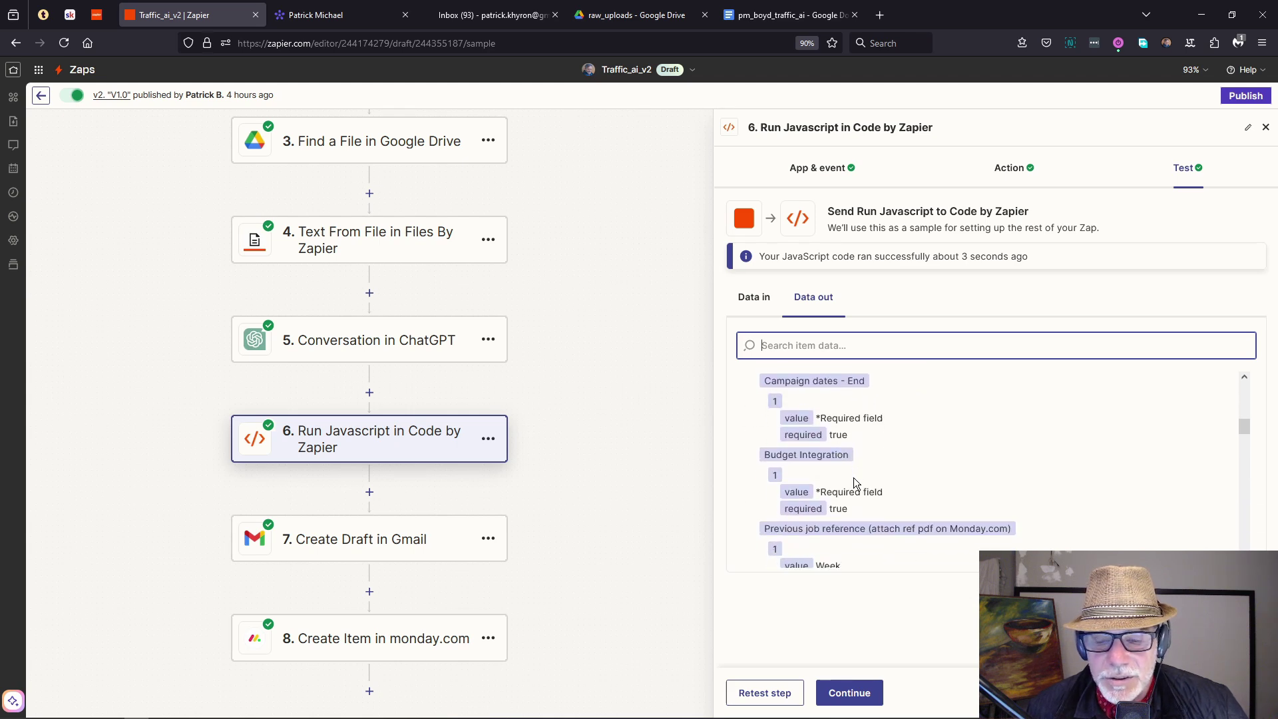
scroll(853, 483, down, 1)
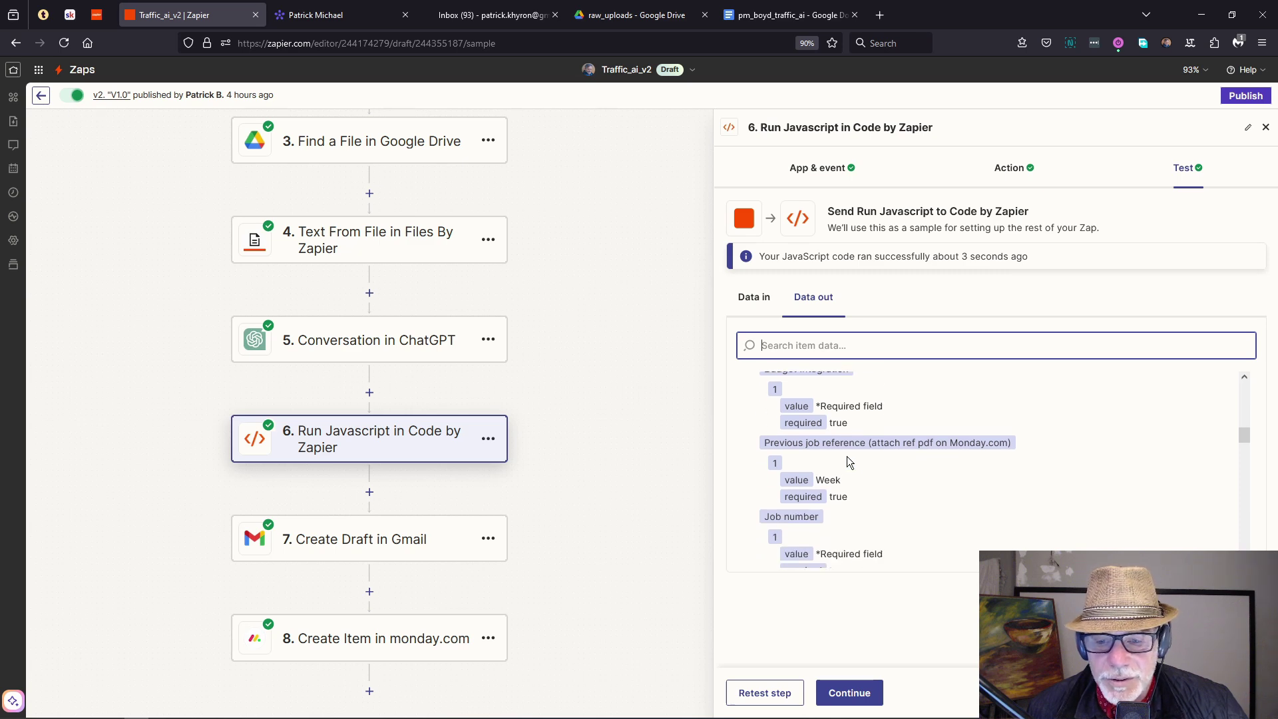
- Continue to the Create Draft in Gmail step and review its account and action settings, from the subject and recipients to the body and attachments
click(852, 693)
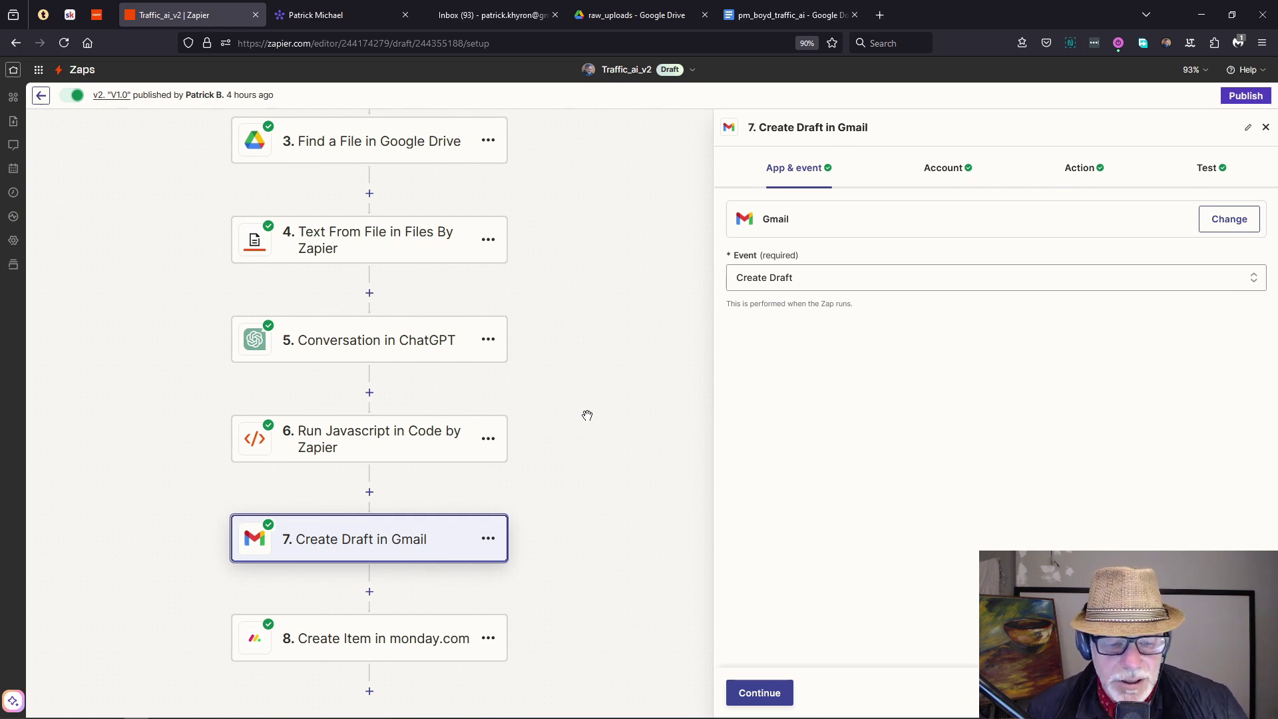
scroll(587, 416, down, 1)
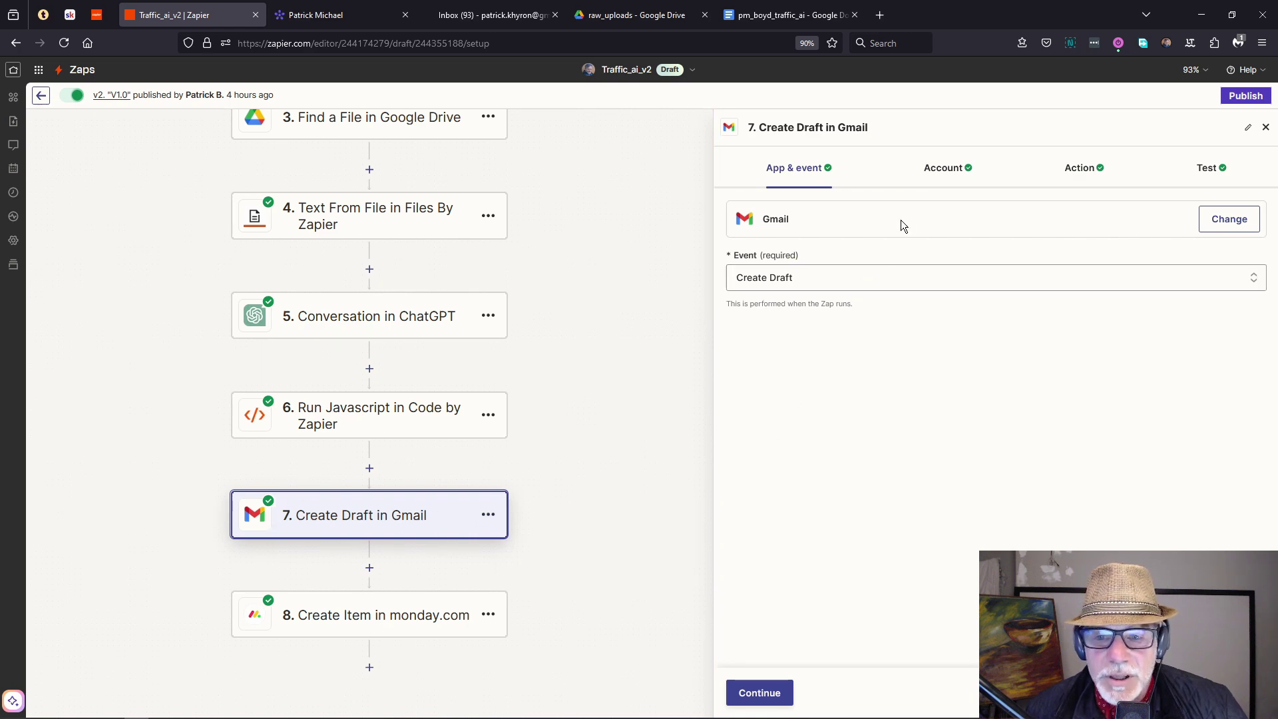
click(945, 168)
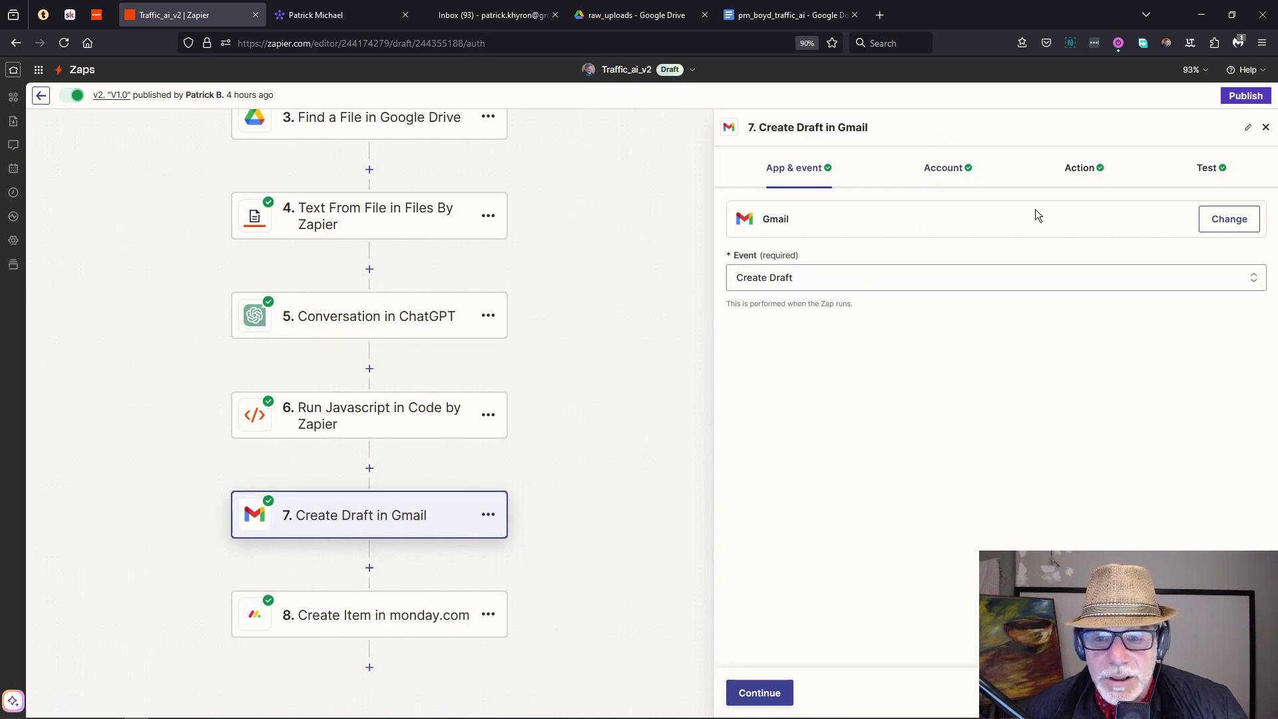
click(1088, 170)
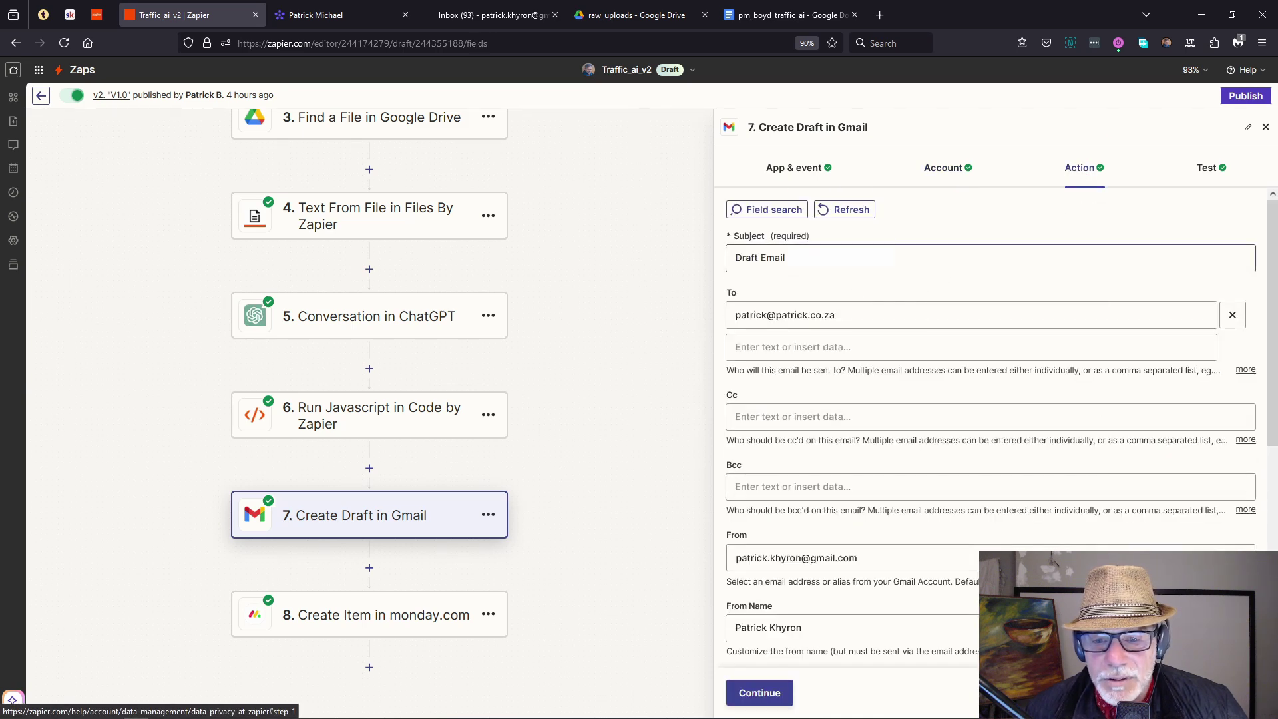
scroll(821, 246, down, 3)
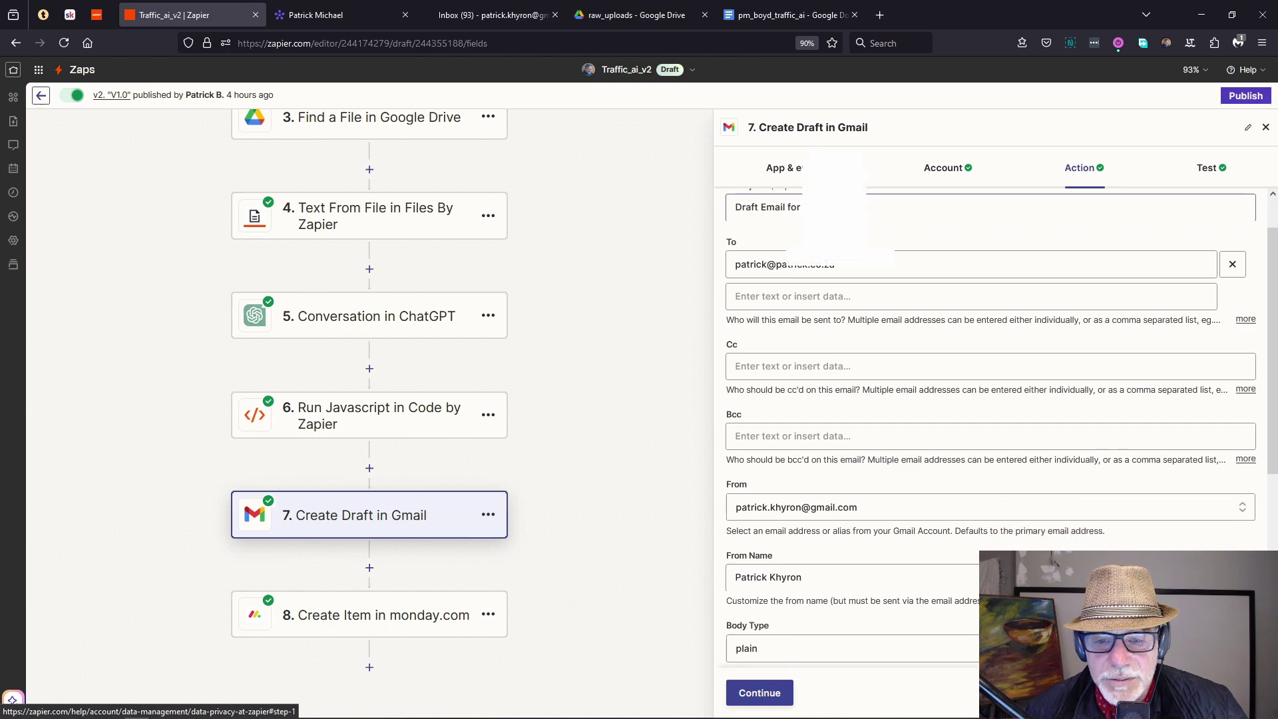
scroll(825, 264, down, 2)
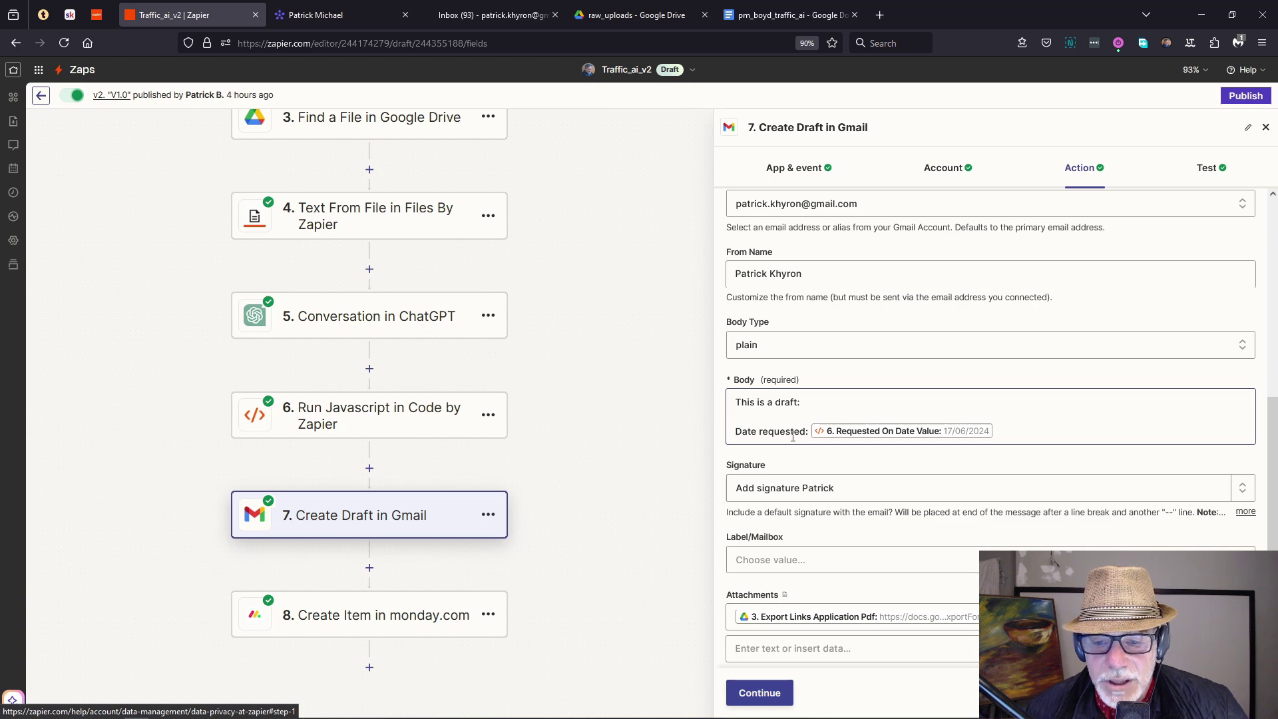
- Browse the Run Javascript output fields available for insertion in the draft's Body, and close the list without inserting any
click(1008, 437)
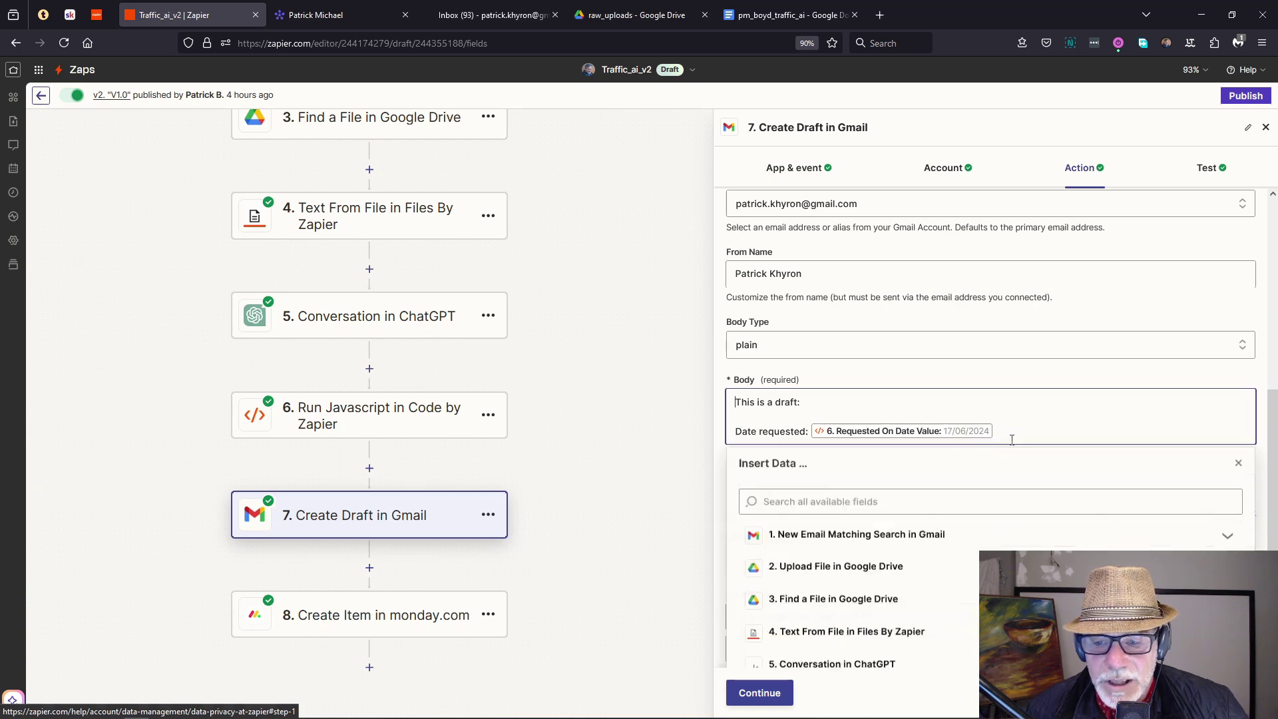
scroll(970, 562, down, 1)
click(912, 637)
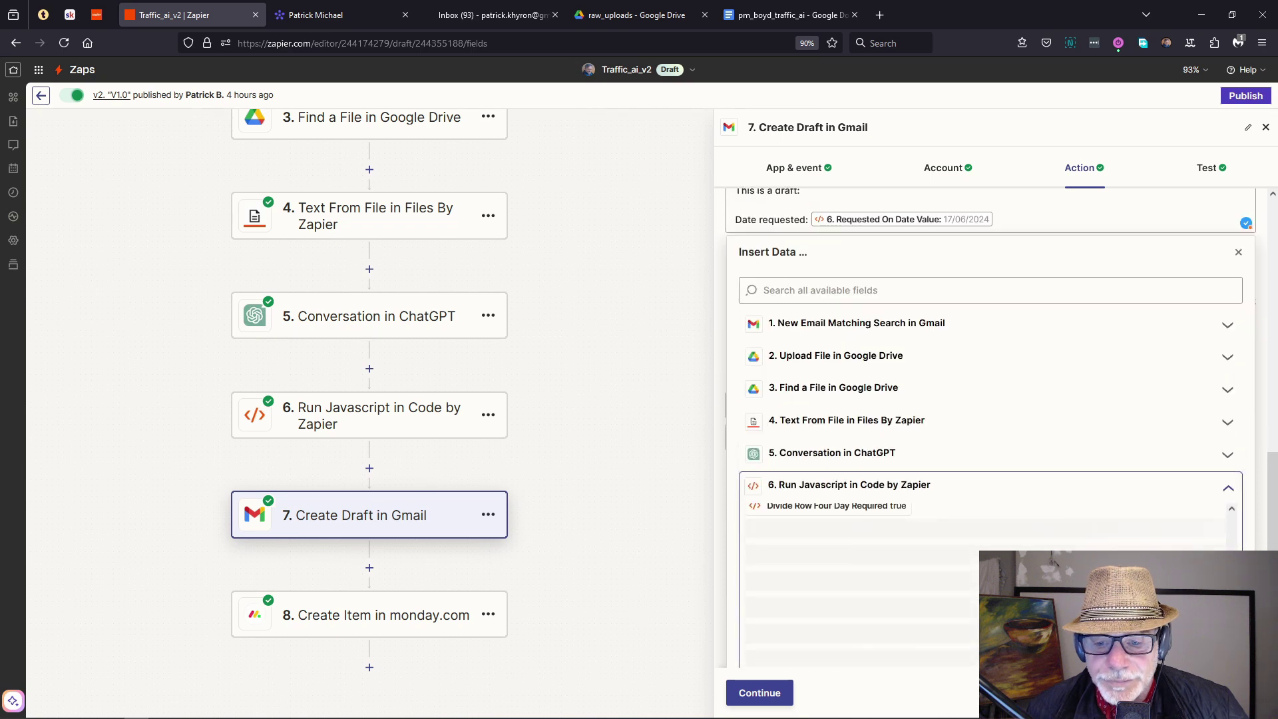
scroll(922, 584, down, 5)
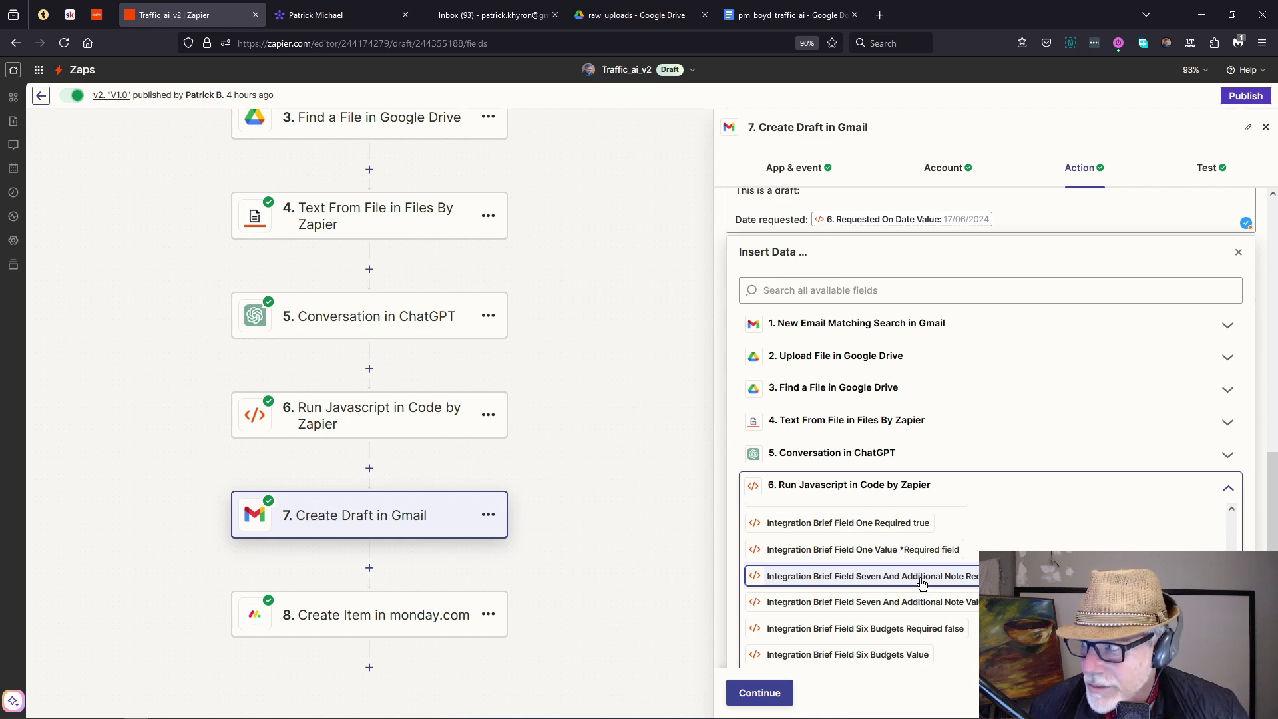
scroll(920, 583, down, 4)
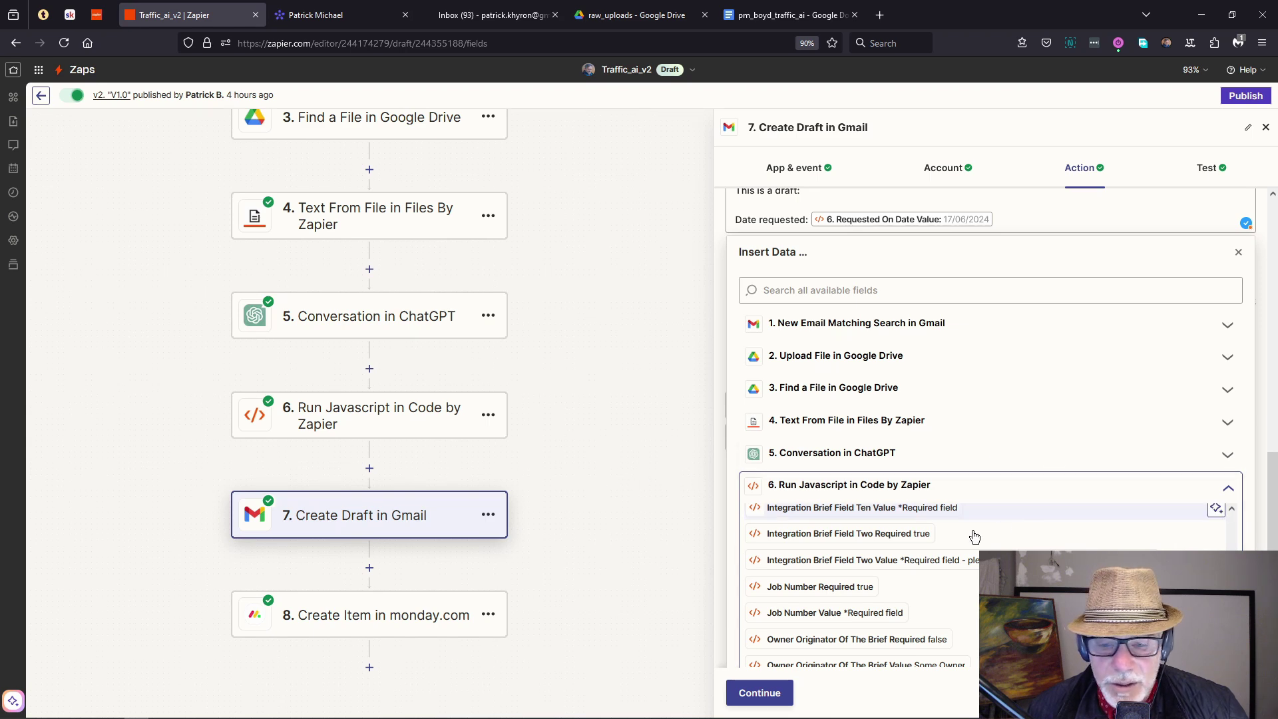
key(Escape)
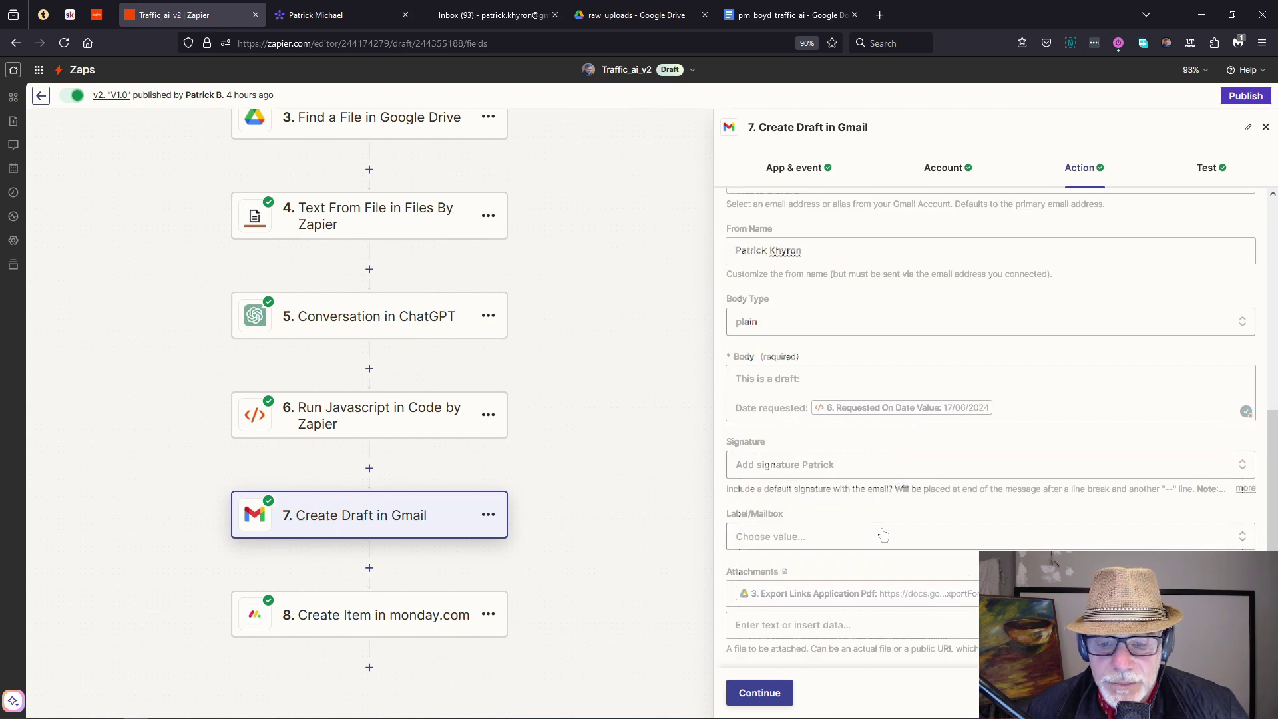
- Retest the Create Draft in Gmail step, and open the newest message among the drafts in Gmail
click(760, 693)
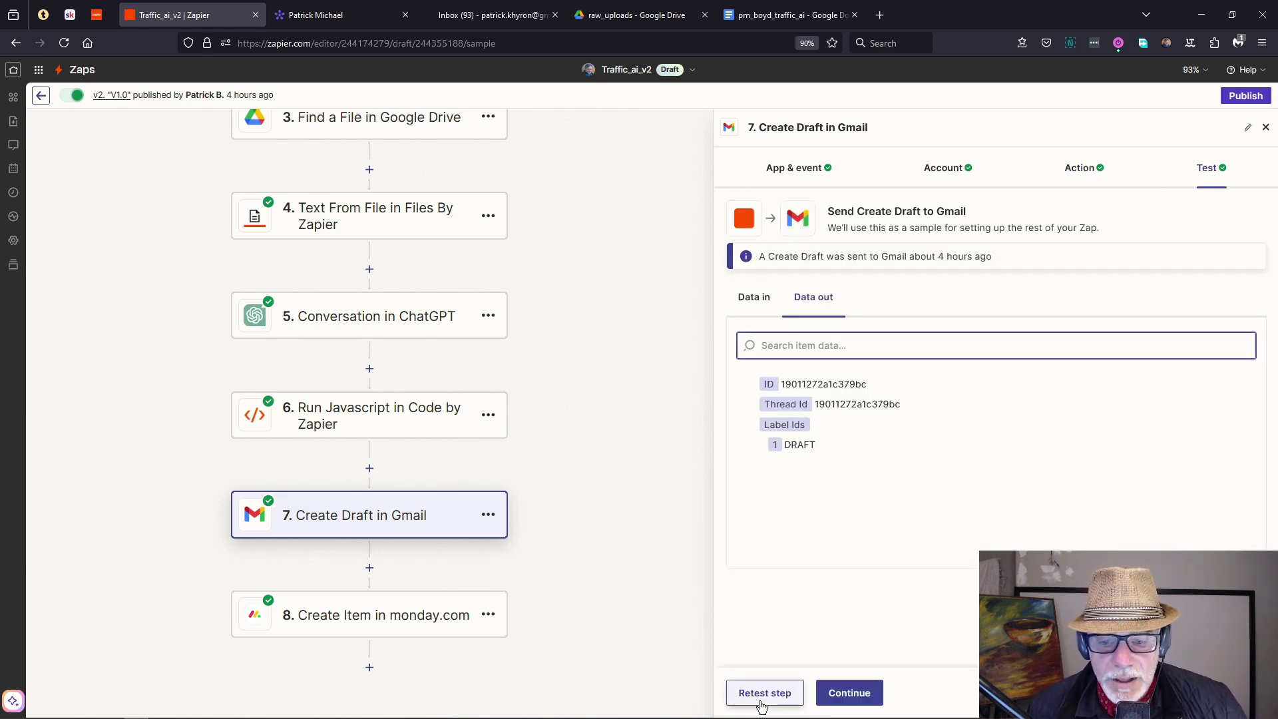
click(762, 693)
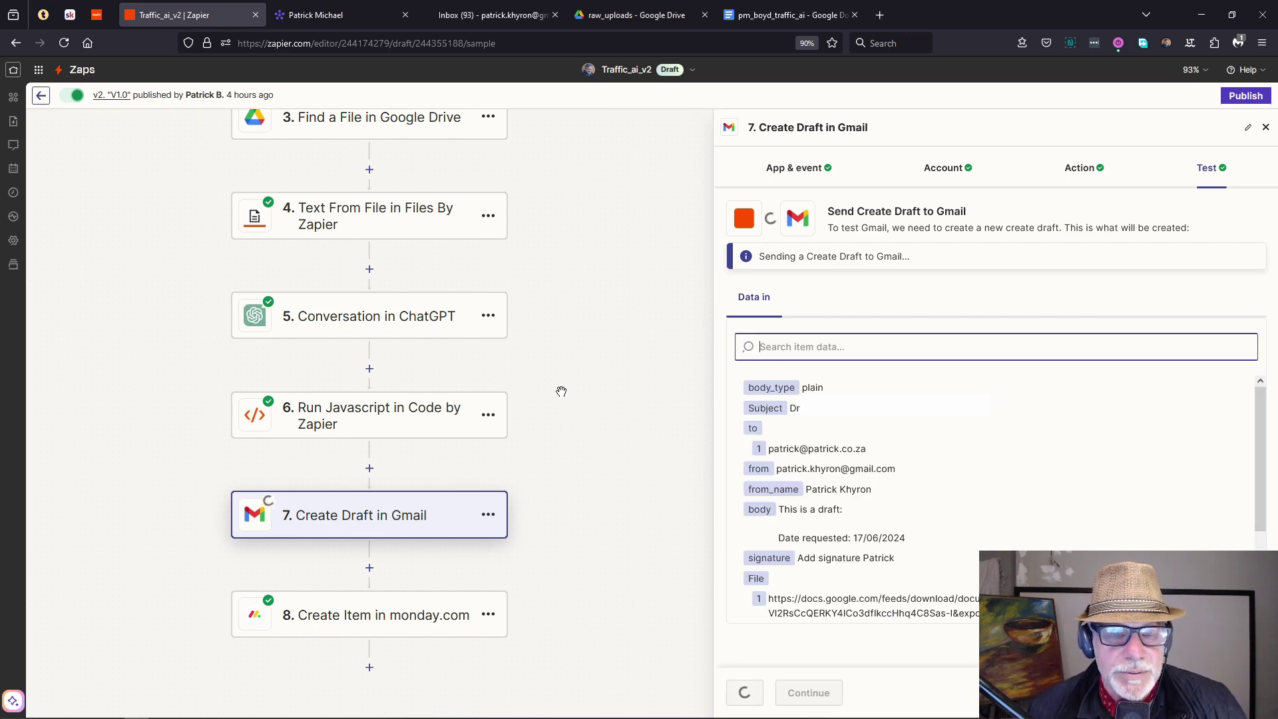
click(479, 16)
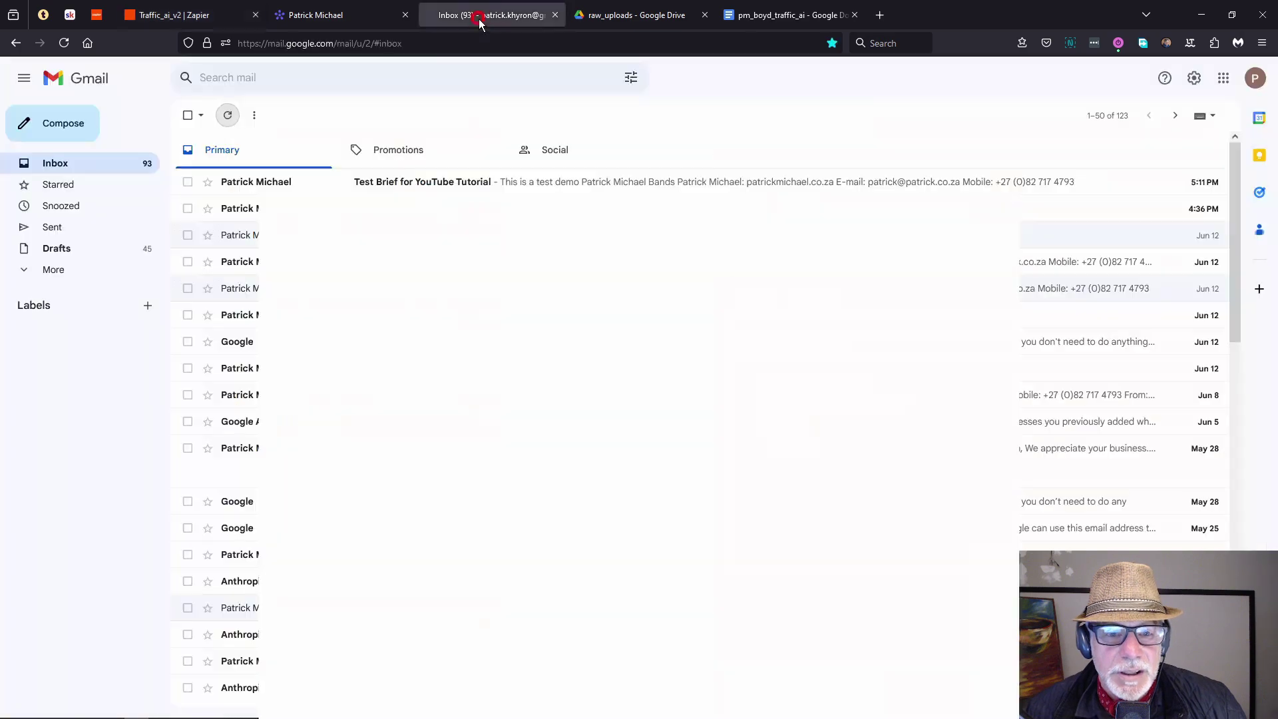
click(86, 250)
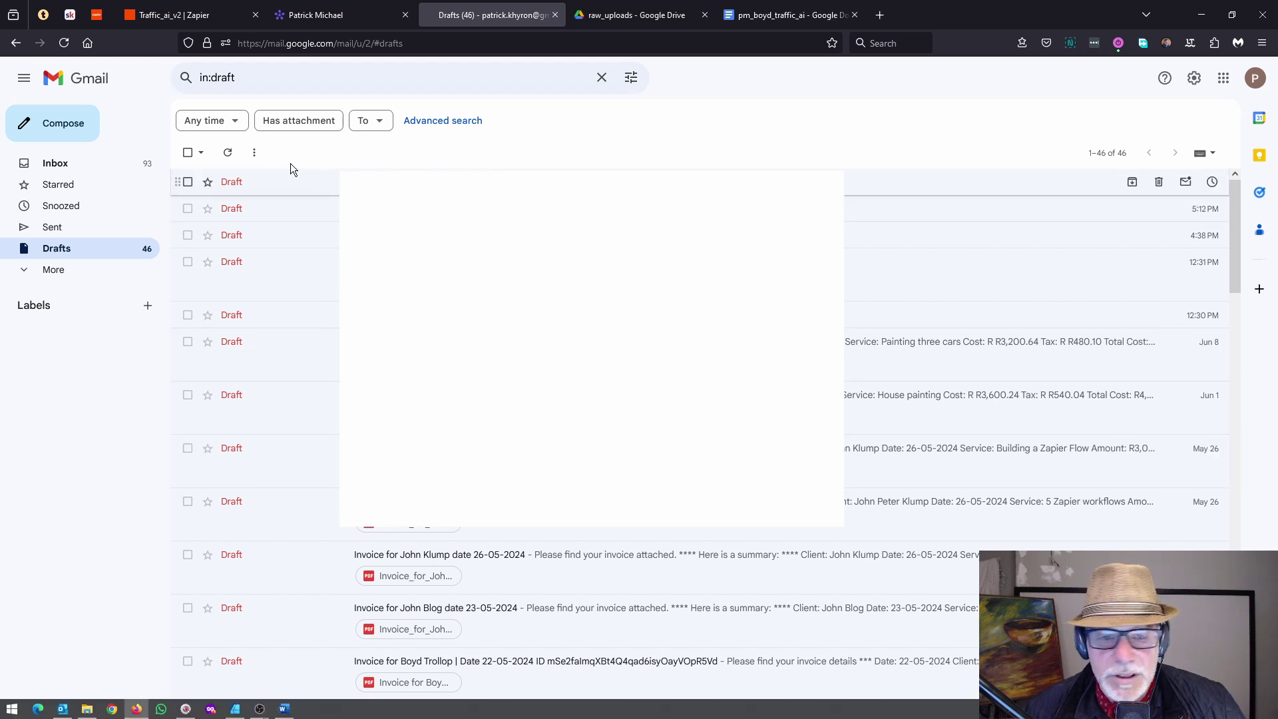
click(866, 181)
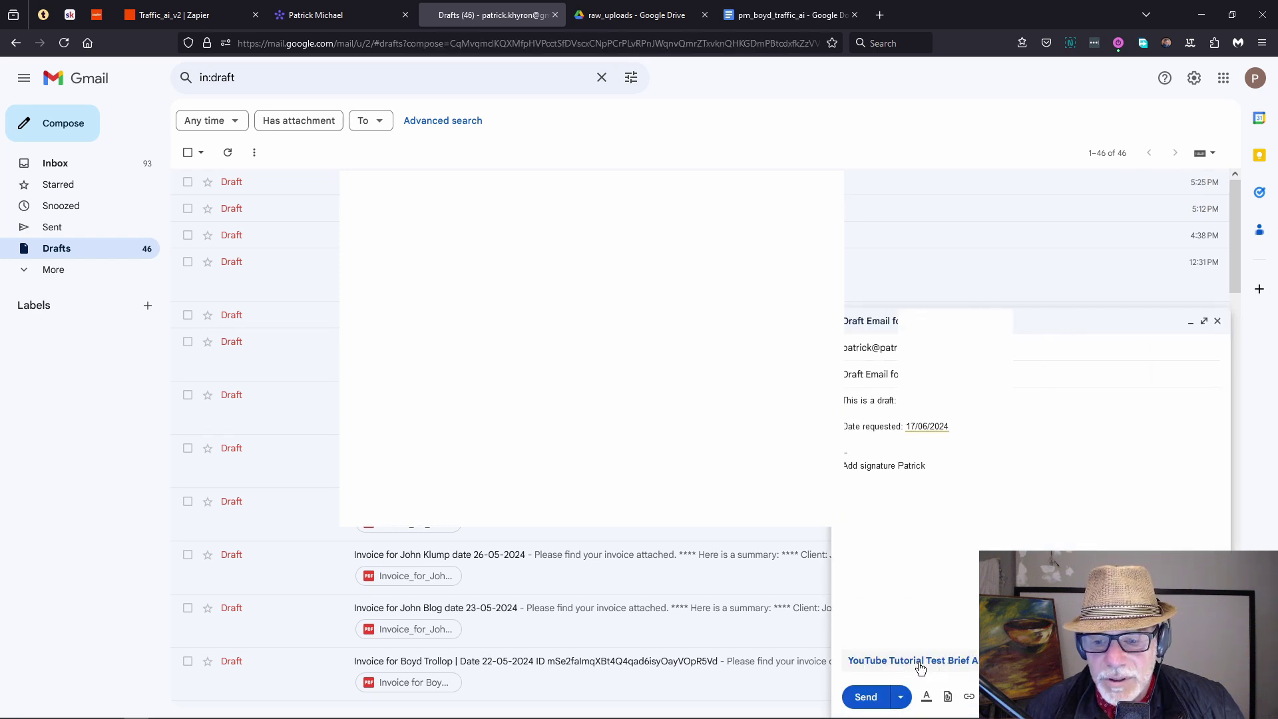
- Open the draft's attached YouTube Tutorial Test Brief Abbridged PDF, read through the marketing brief, and return to the Traffic_ai_v2 Zap in Zapier
click(922, 661)
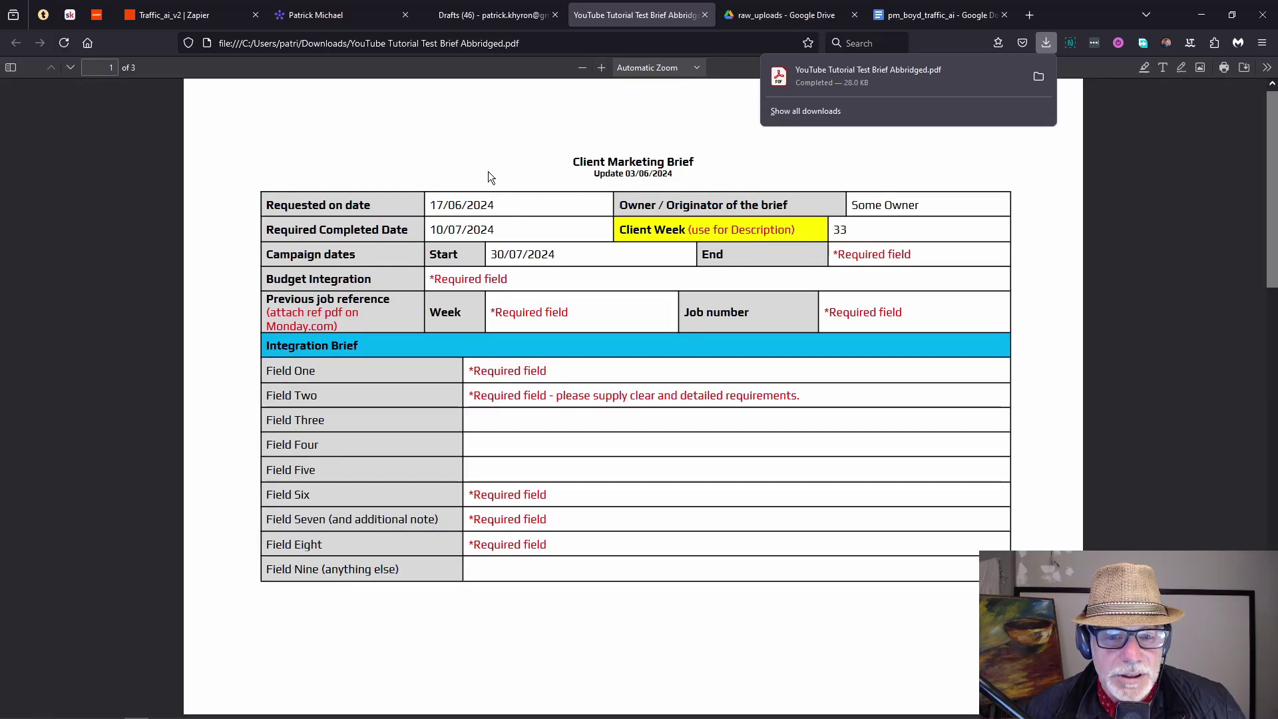
scroll(446, 226, down, 12)
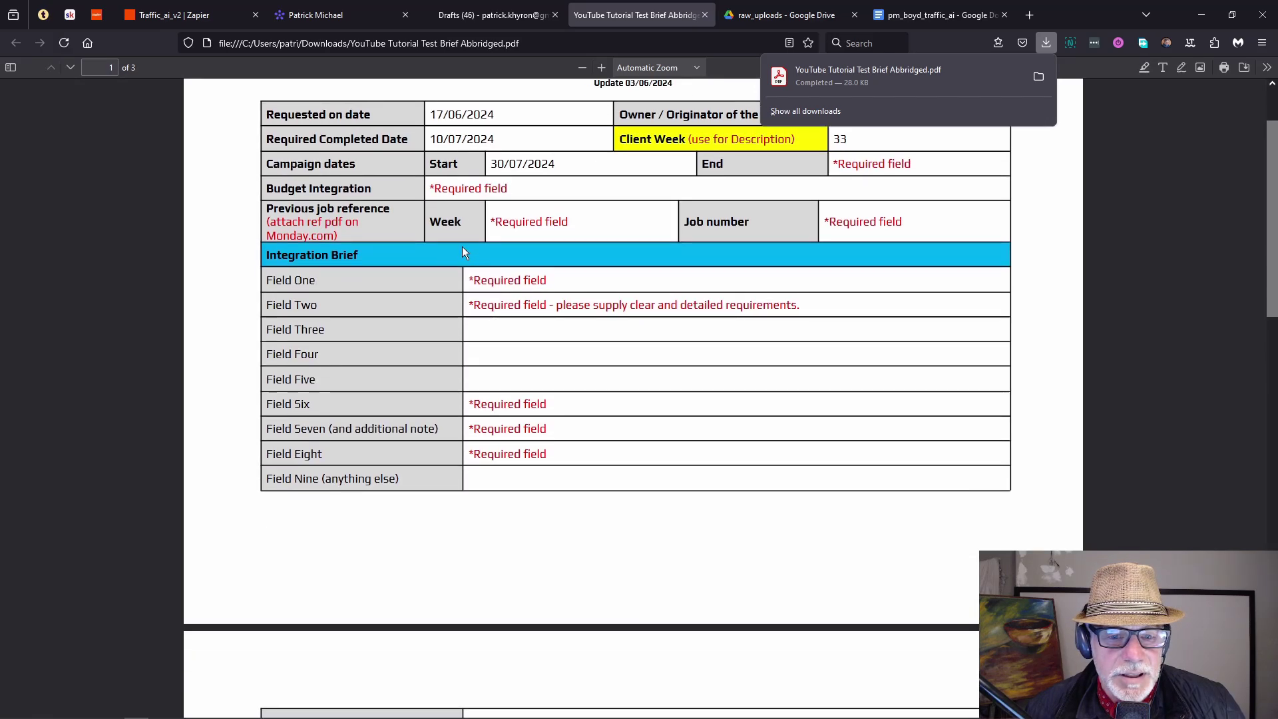
scroll(501, 433, down, 6)
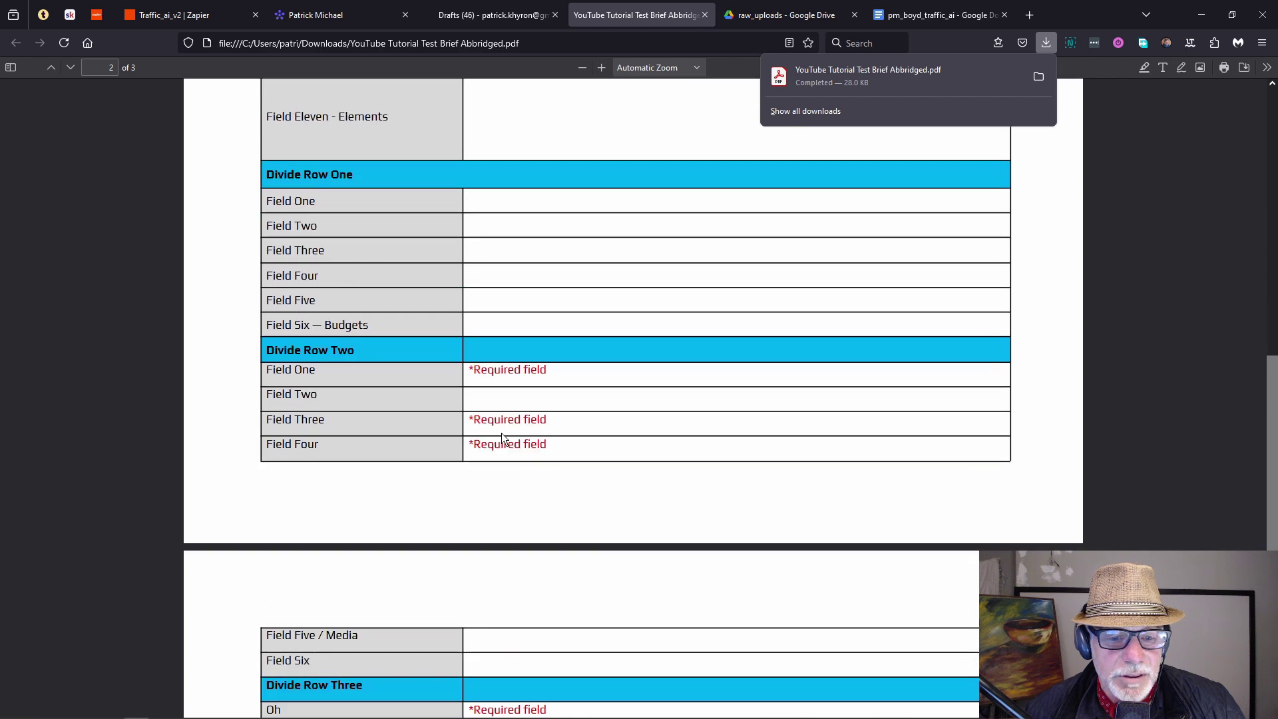
scroll(501, 433, up, 13)
scroll(500, 435, up, 2)
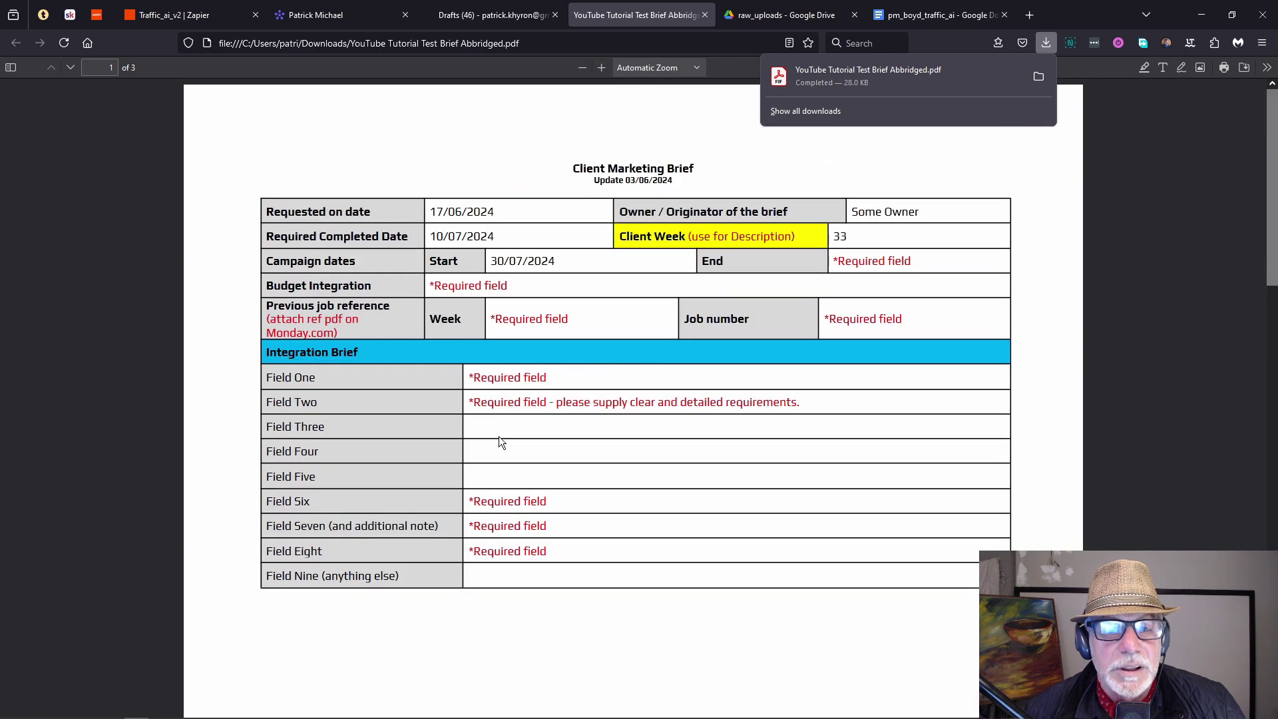
click(159, 17)
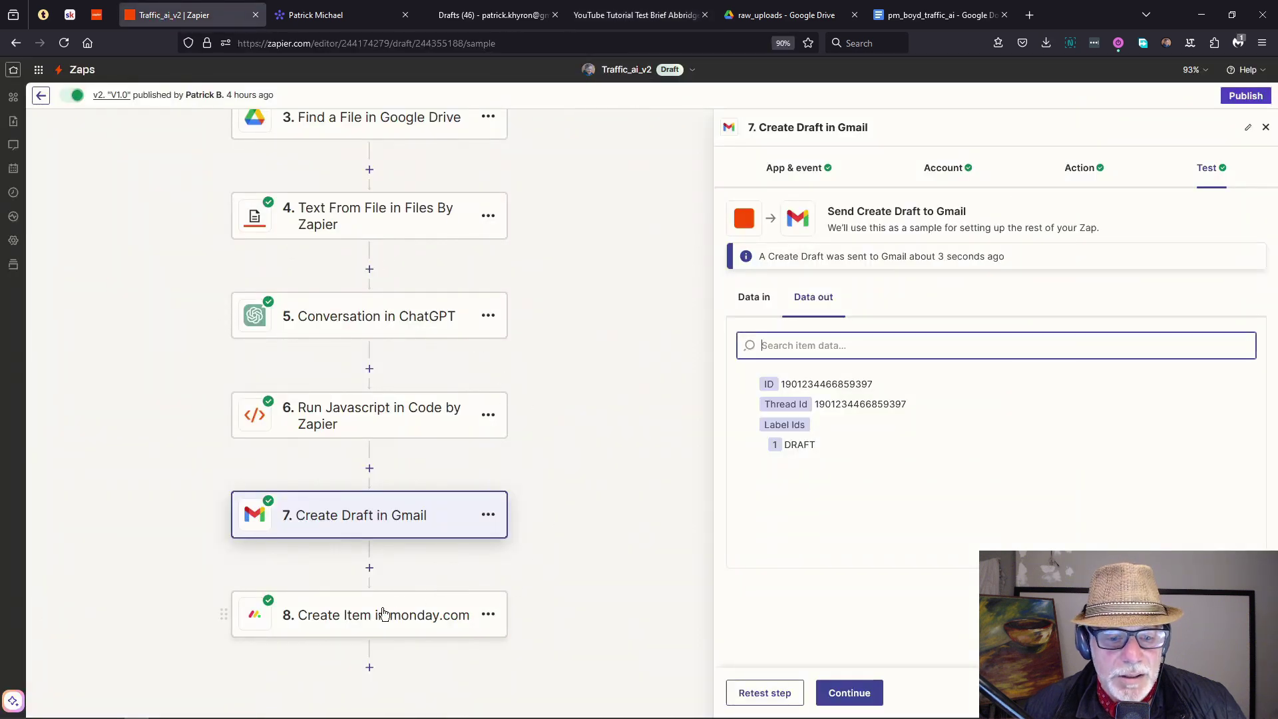
- Open the Create Item in monday.com step and review its event, account and action settings, from the board and group to the due date
click(366, 608)
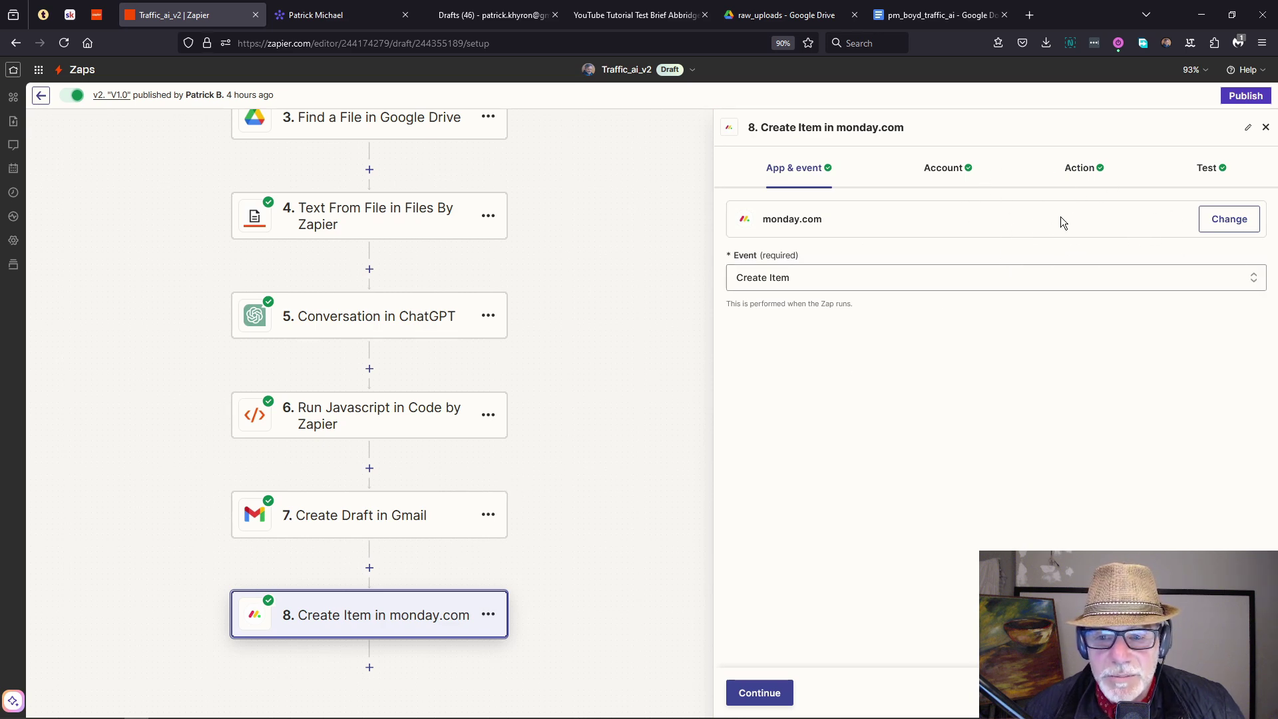
click(953, 181)
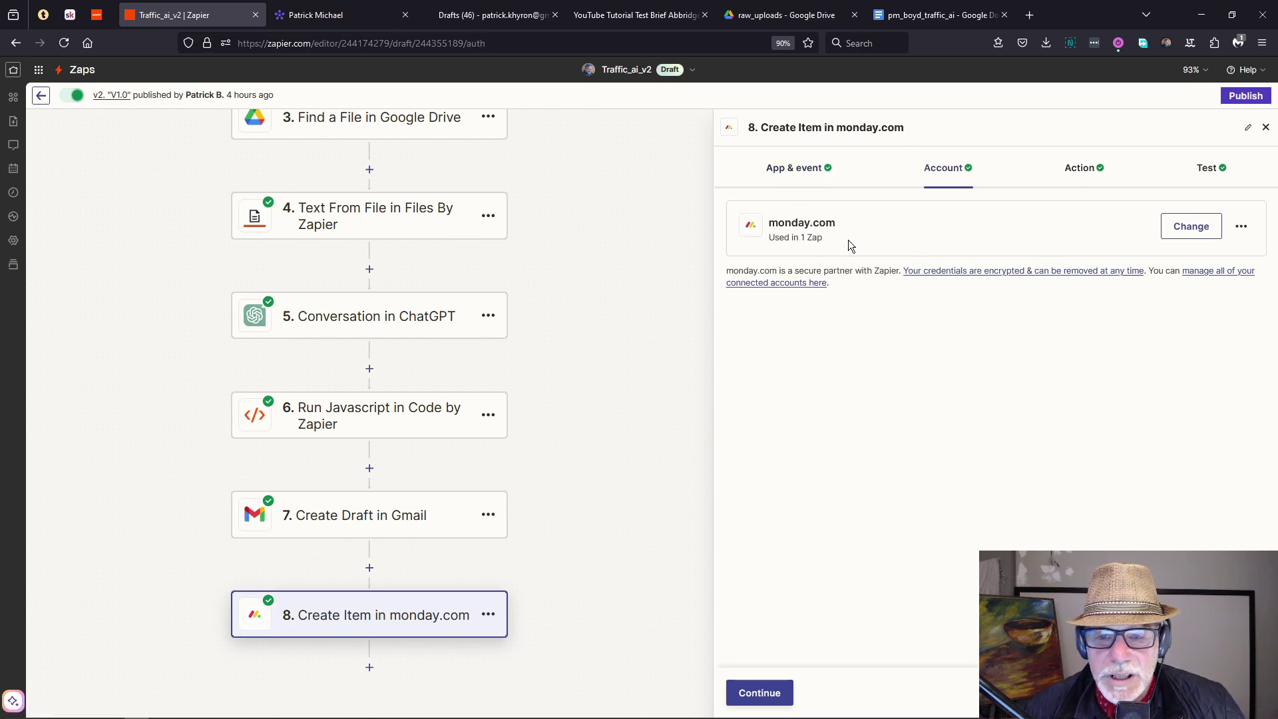
click(1080, 172)
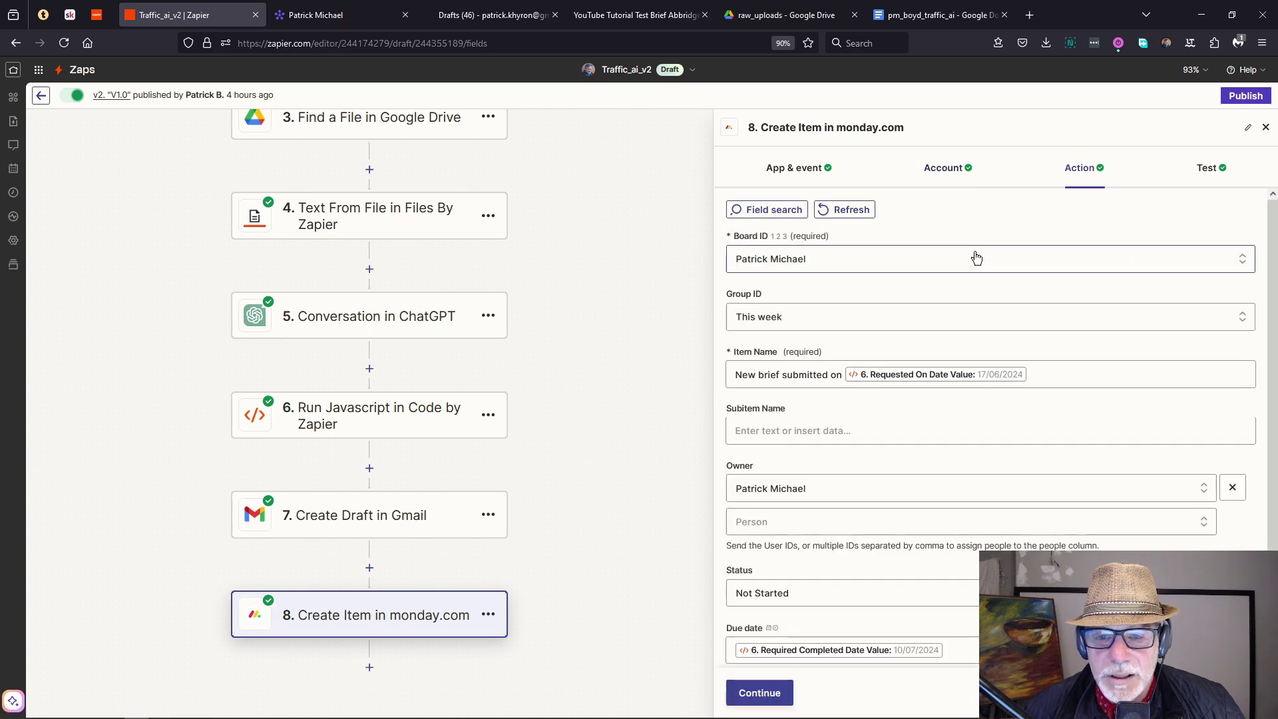
scroll(918, 286, down, 1)
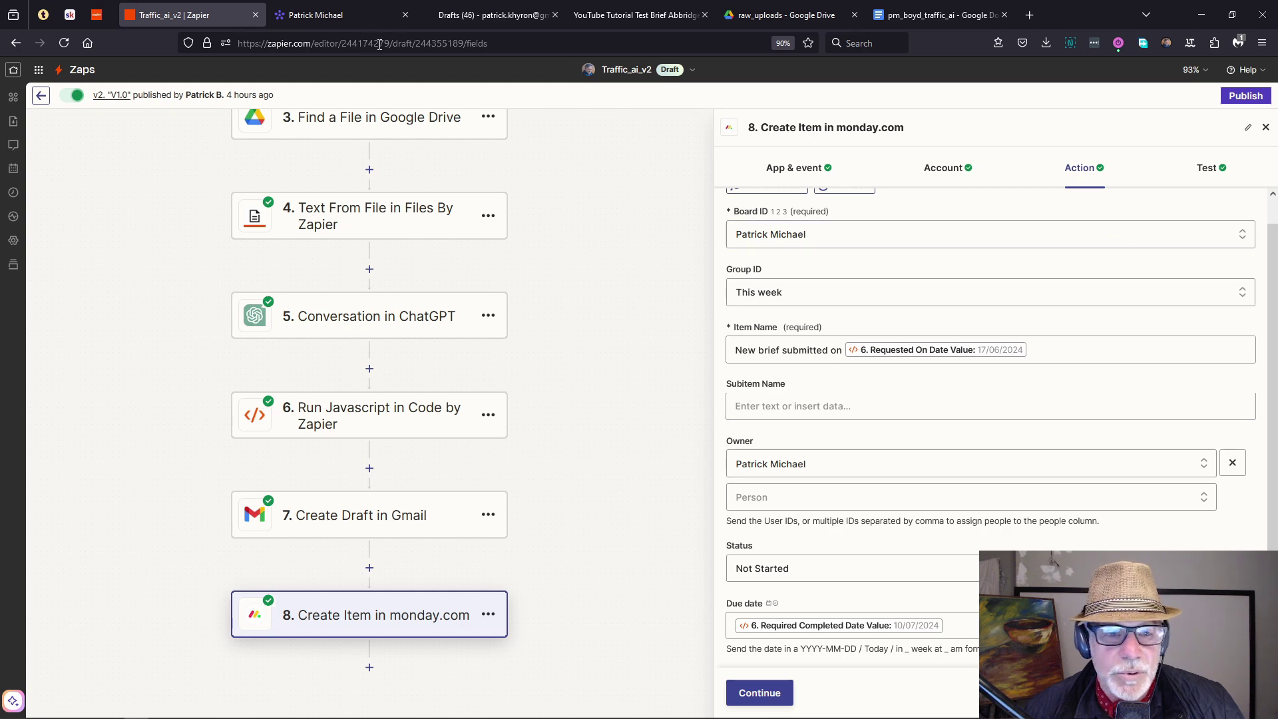
- Switch to the monday.com board and open the task page of the last new-brief item in the This week group
click(351, 20)
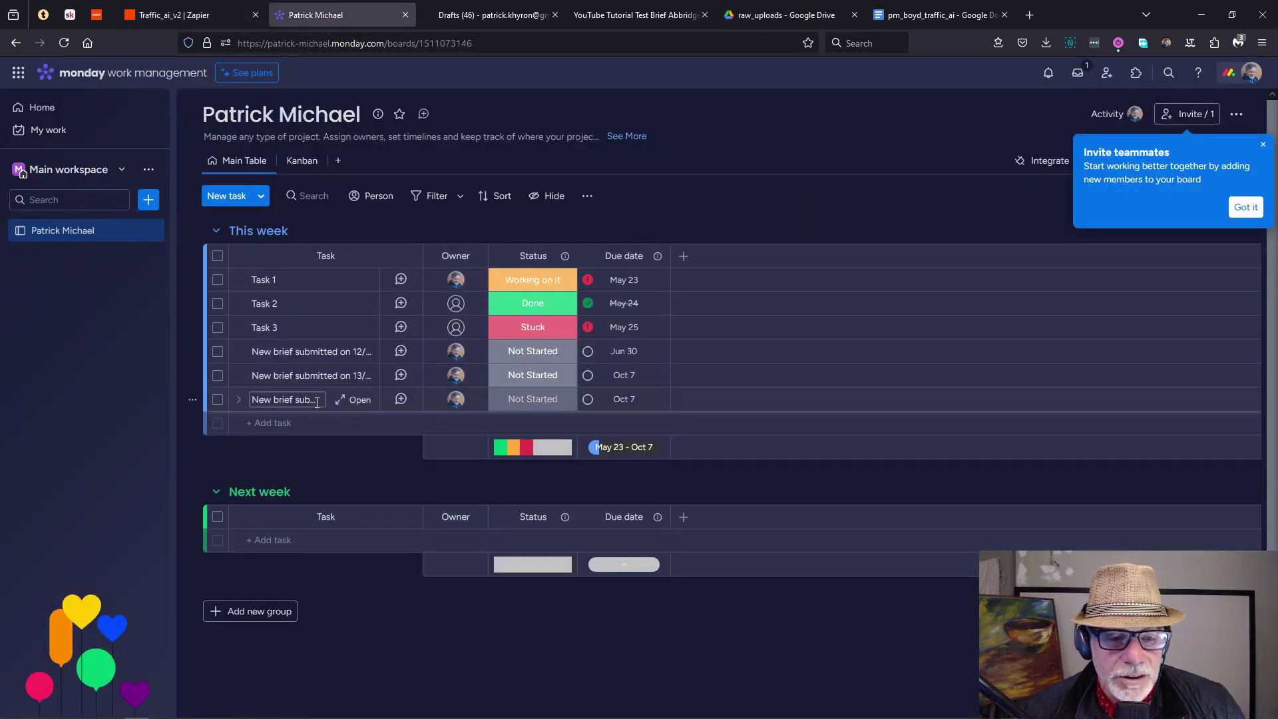
click(359, 401)
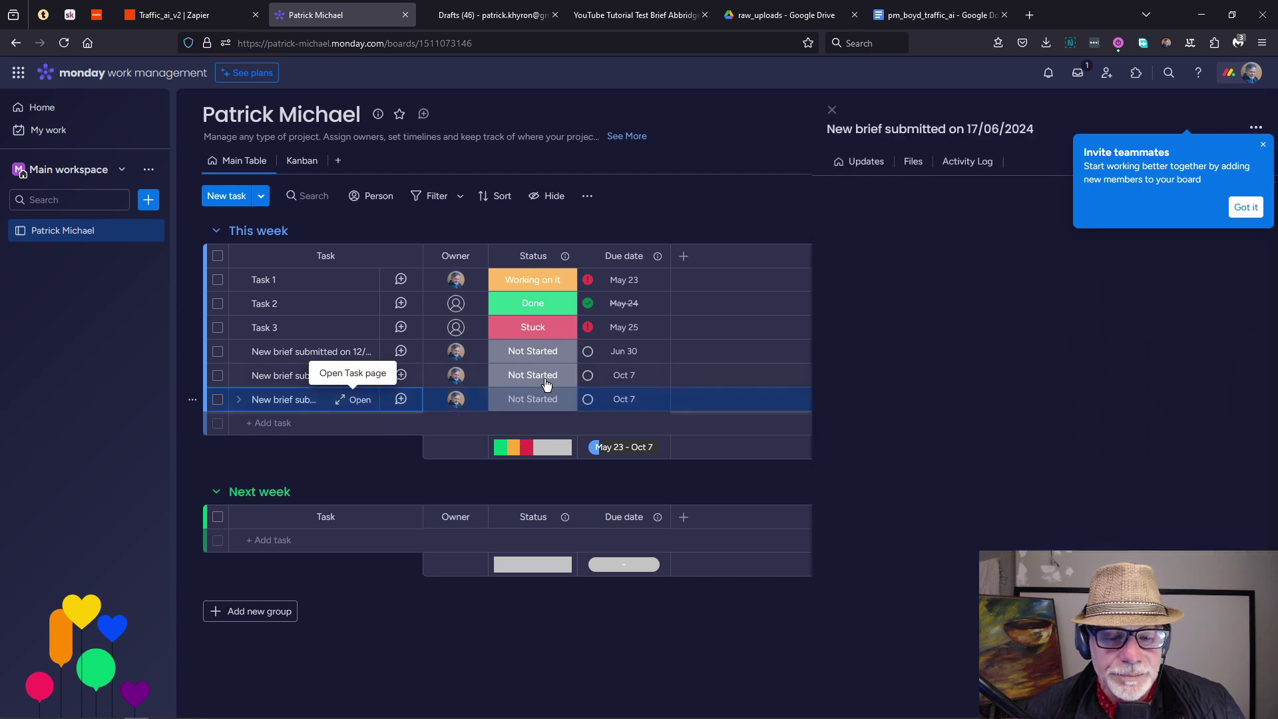